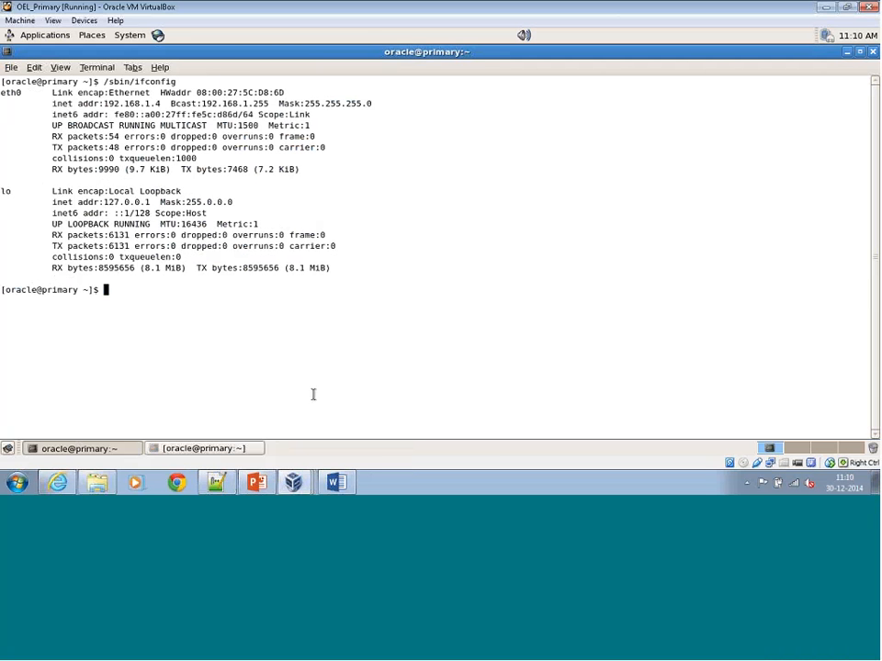
- Set the ORACLE_SID environment variable to ORCL for the shell session
text(export e)
key(BackSpace)
text(ORACLE_SID=O)
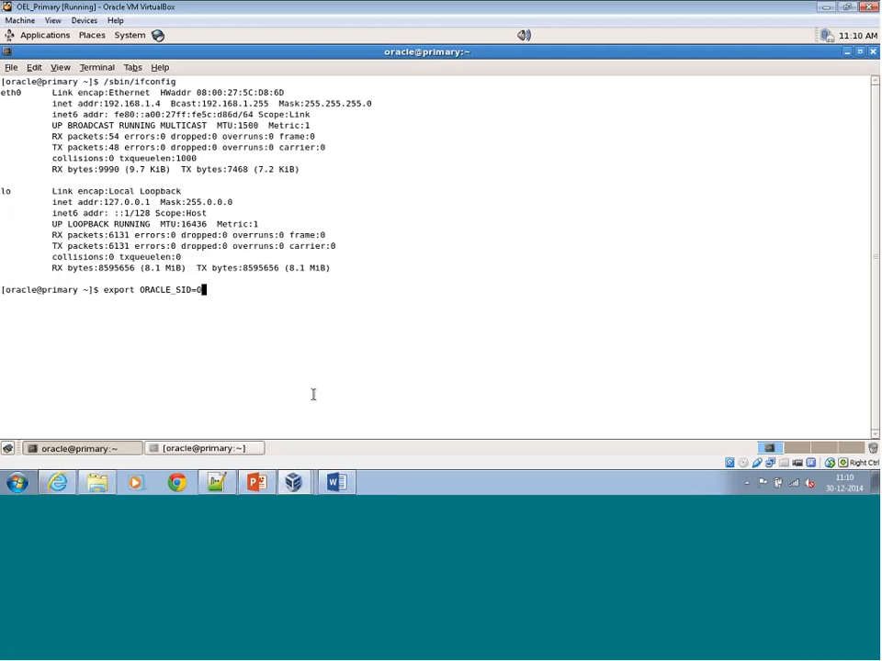
text(RCL)
key(Return)
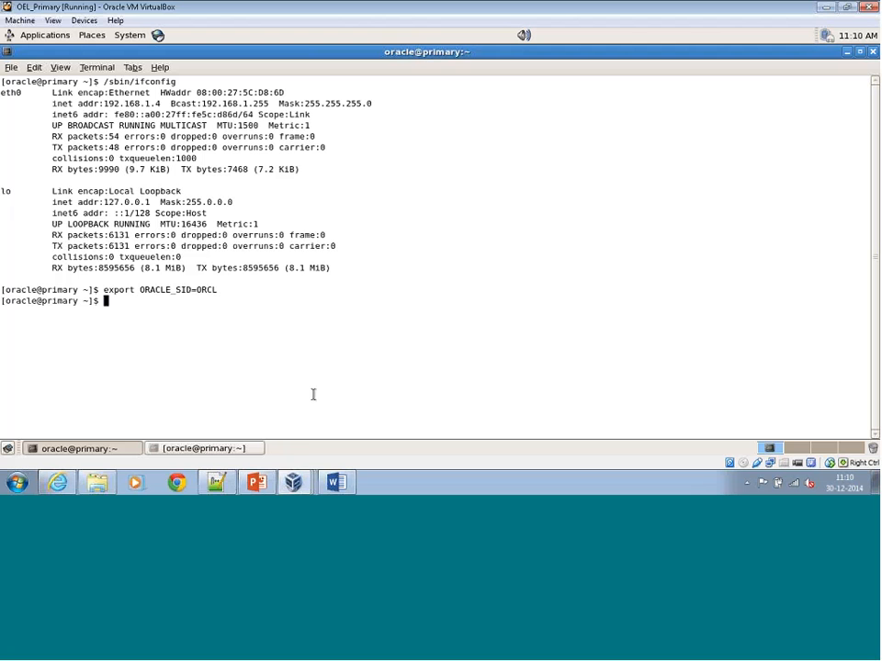
- Connect to SQL*Plus with '/as sysdba' and start up the database
text(sqlplus '/as sysdb)
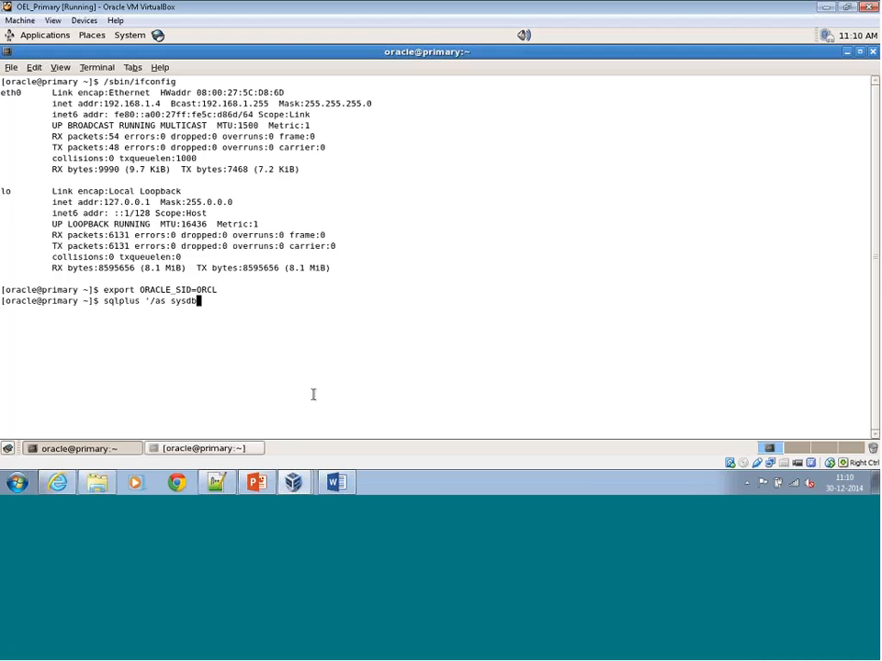
text(a')
key(Return)
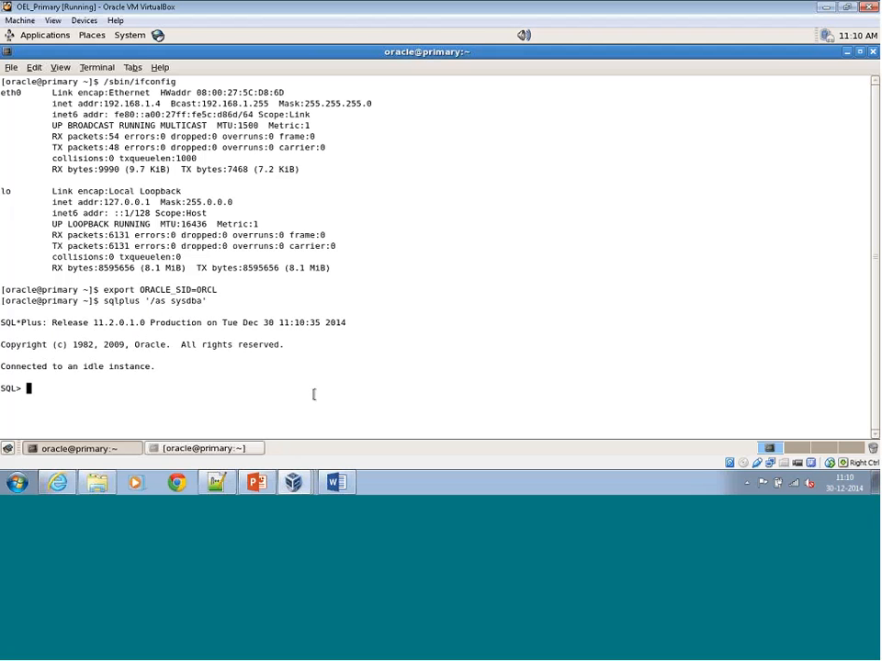
text(startup)
key(Return)
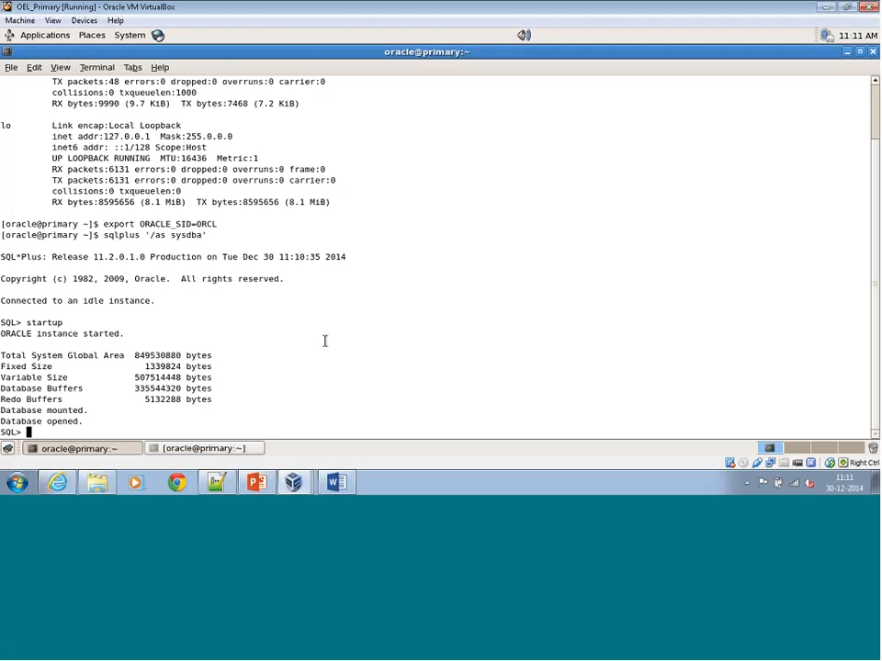
- List the archive log status, and restart the database in mount mode with shut immediate and startup mount
text(archive log list)
key(Return)
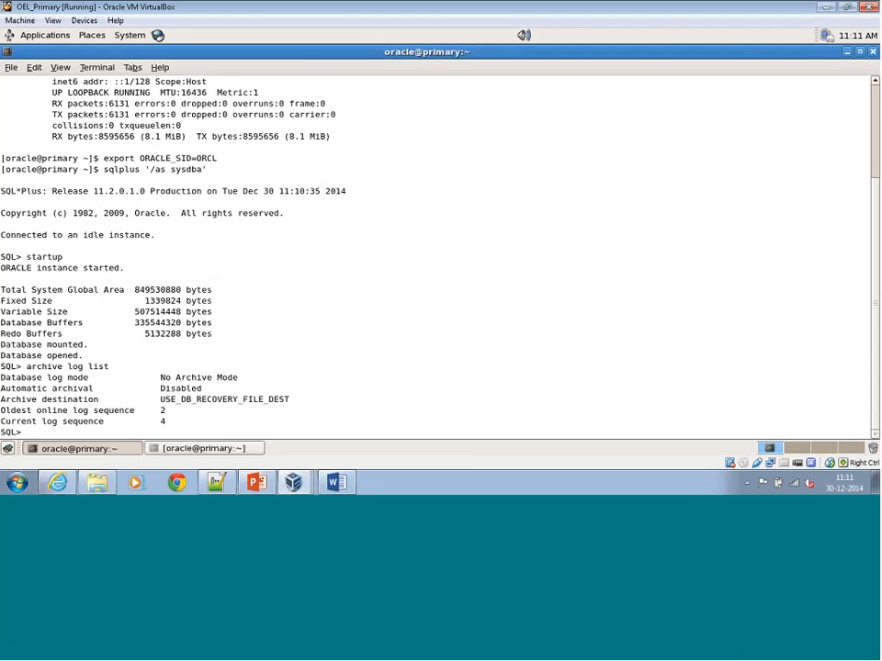
text(shut immediate)
key(Return)
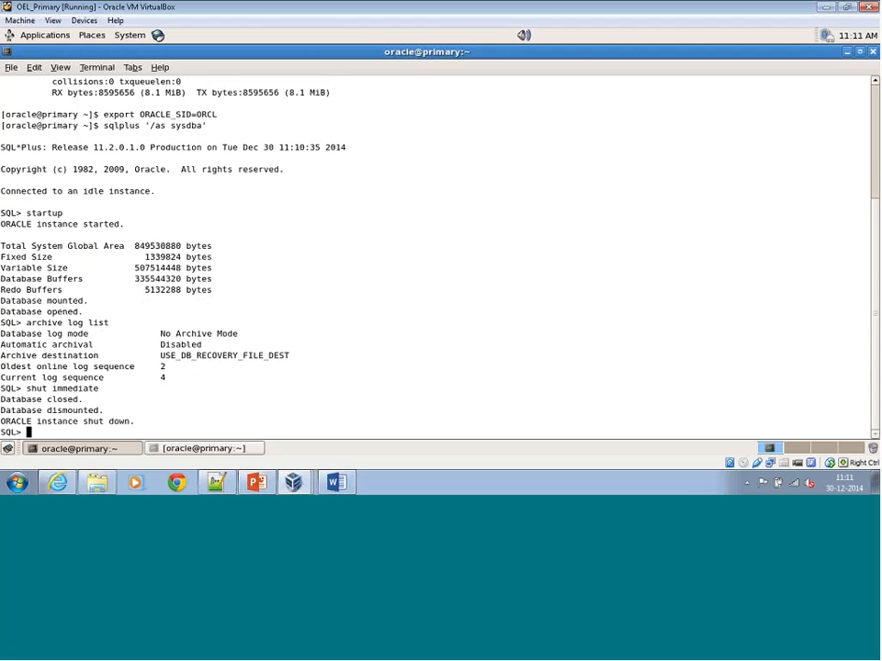
text(startup mount)
key(Return)
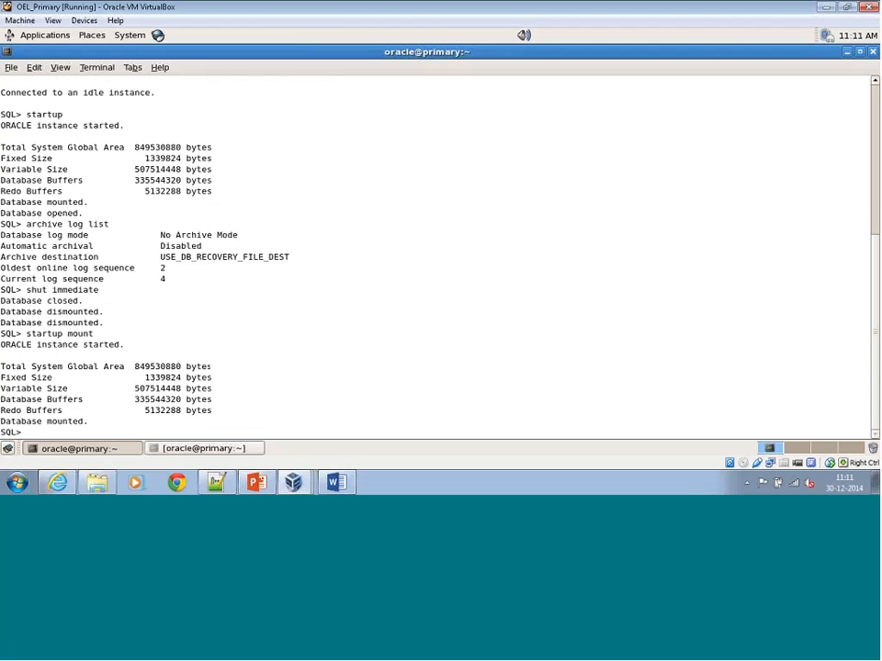
- Enable archive logging on the mounted database with alter database archivelog
text(alte)
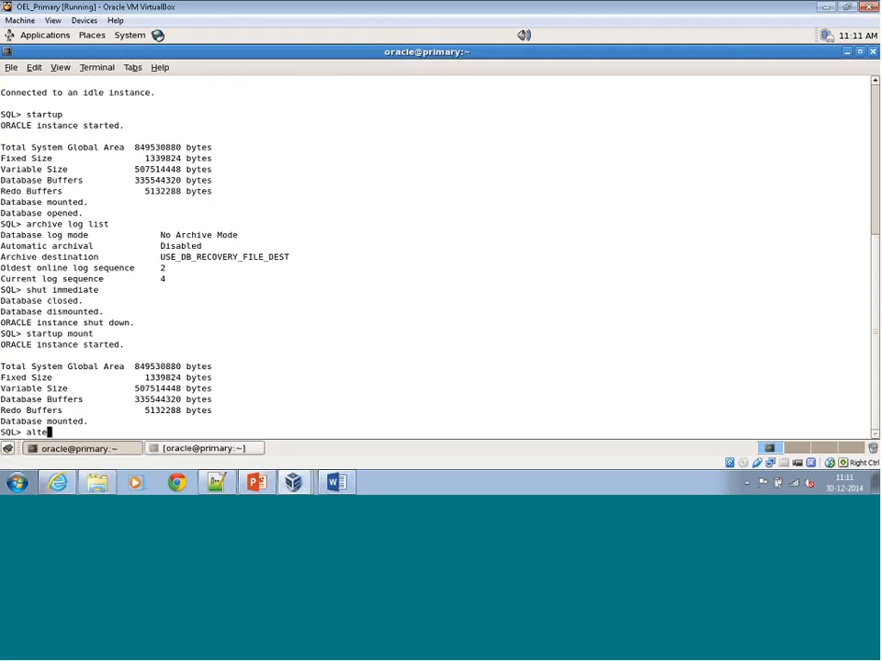
text(r database archivelog;)
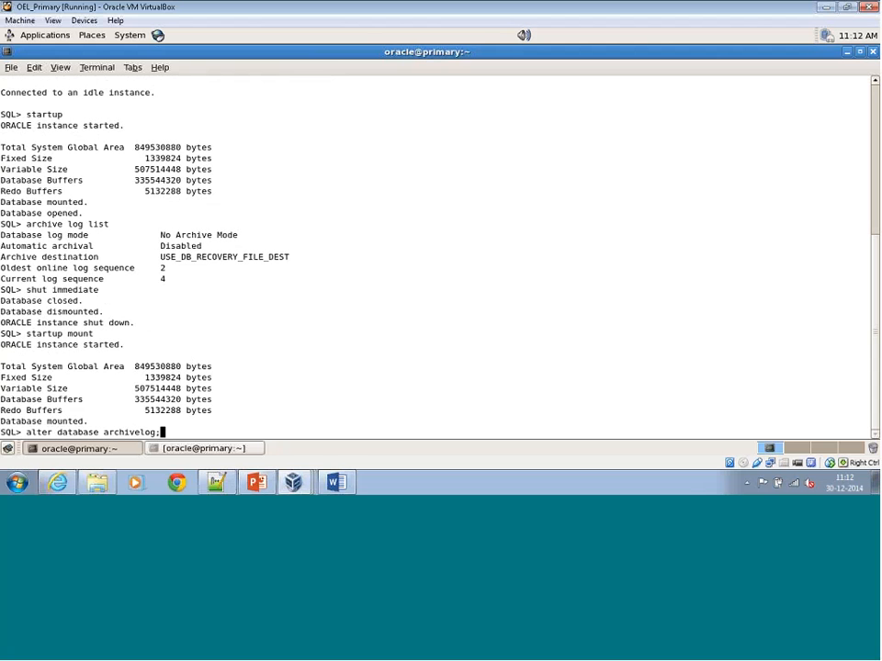
key(Return)
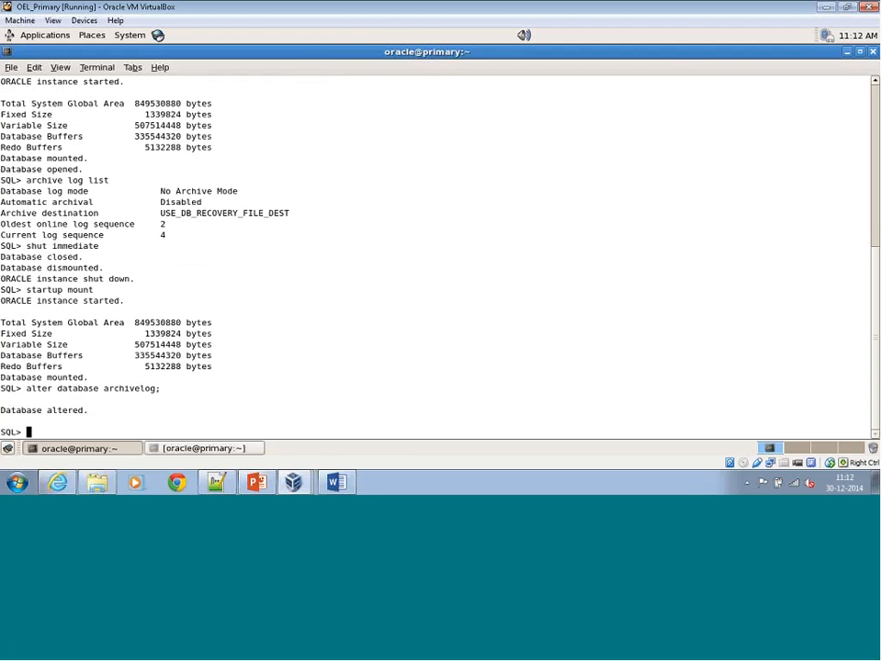
- Open the database and list its archive log status again
text(alter database open;)
key(Return)
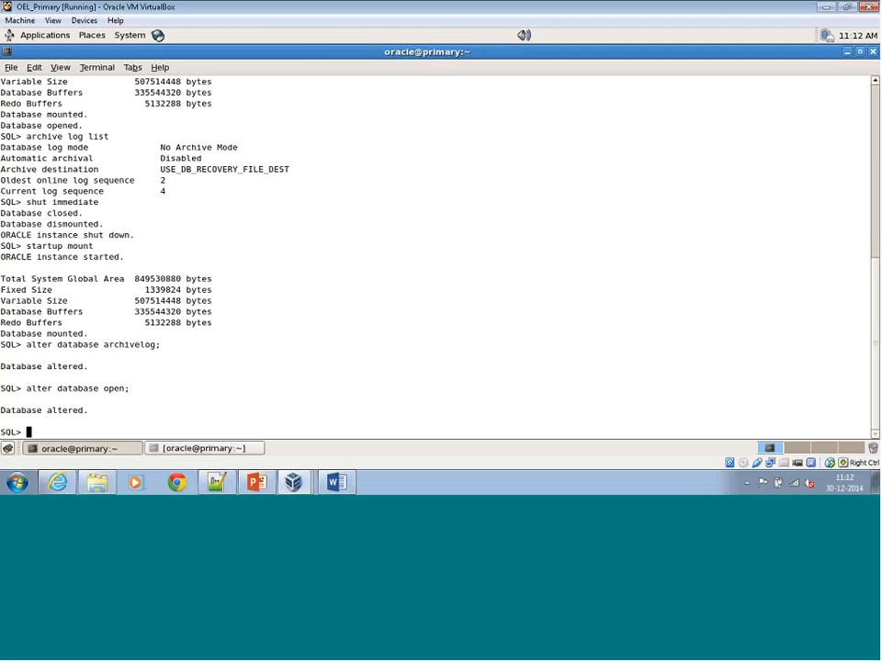
text(archive log list)
key(Return)
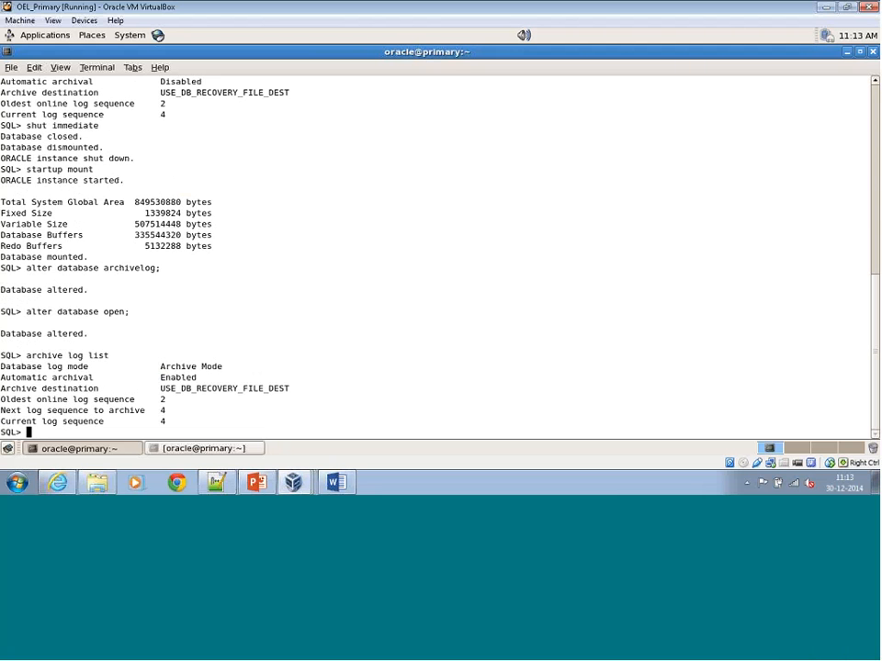
- Enable force logging on the database and query name and force_logging from v$database
text(alter database)
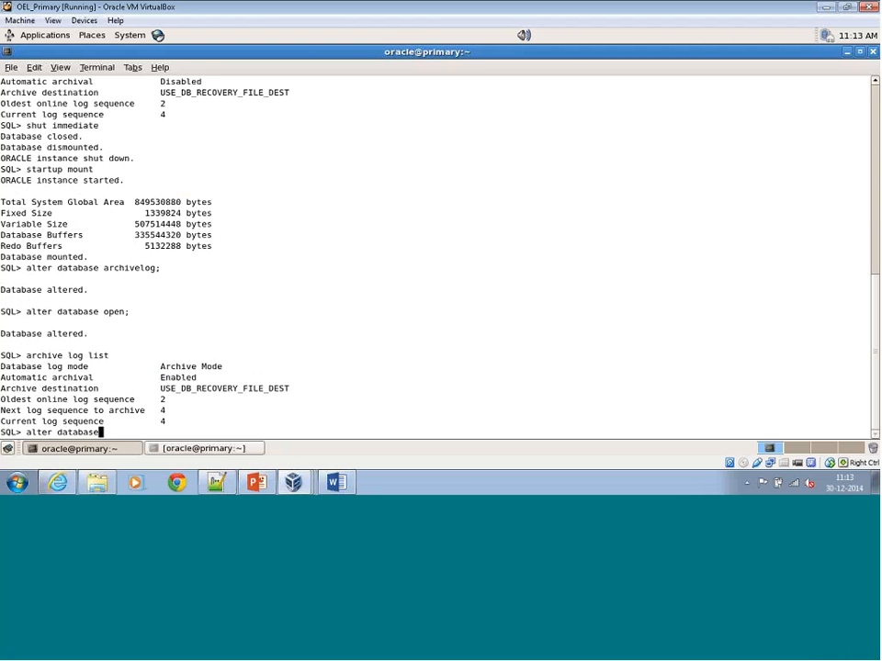
text( force logging;)
key(Return)
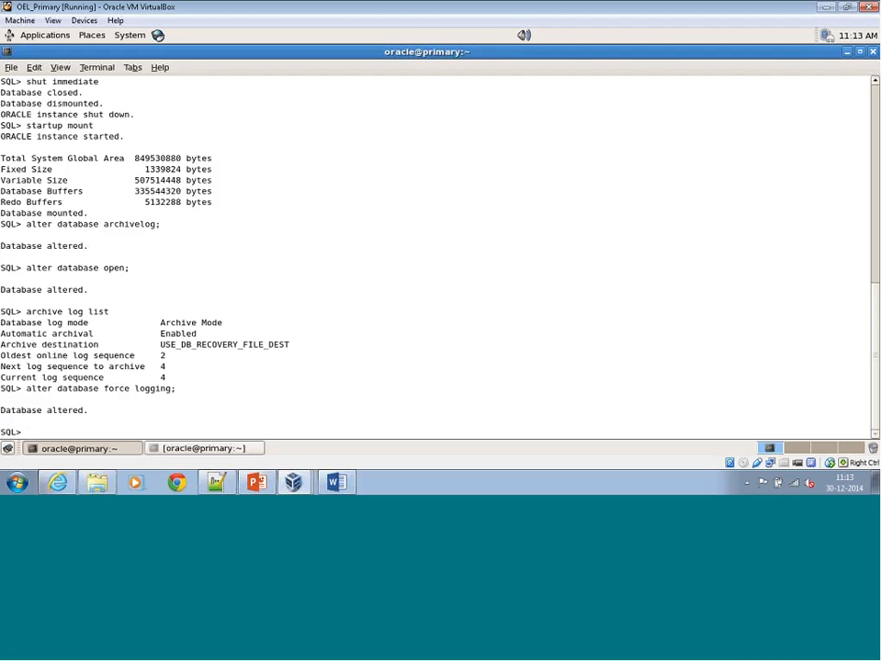
text(select name, force_logging fr)
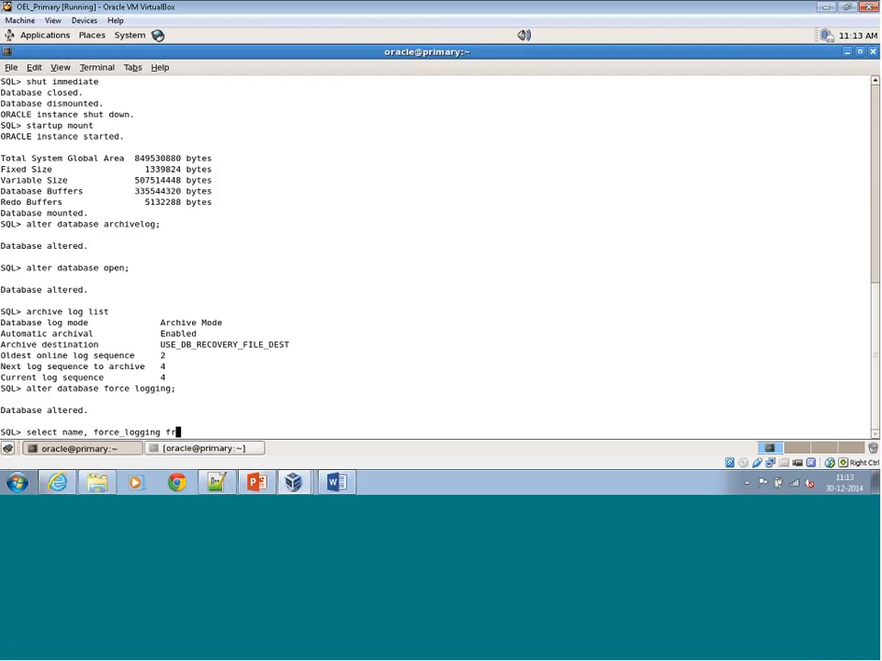
text(om v$database;)
key(Return)
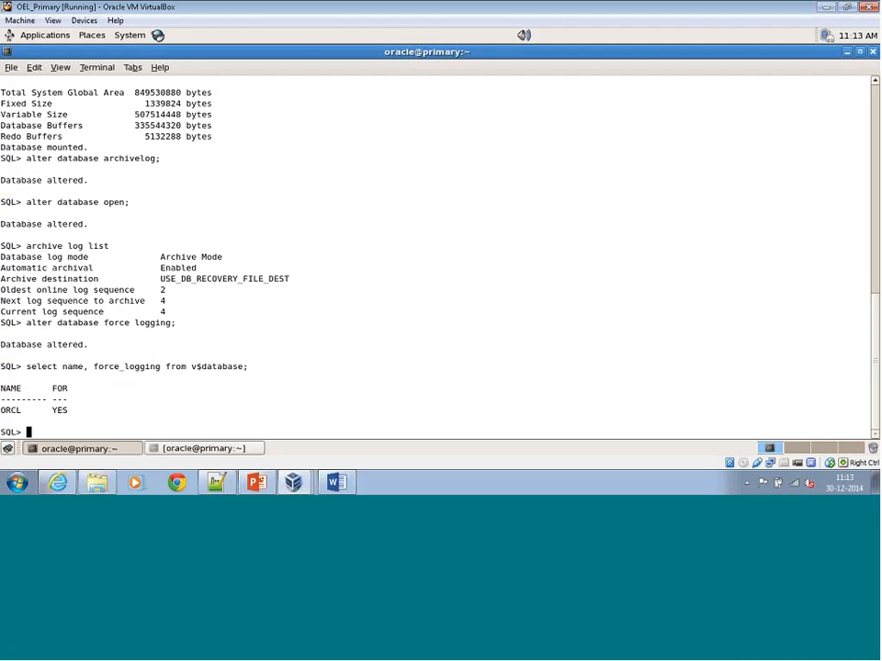
- Set the system parameter standby_file_management to 'AUTO'
text(alter system set standby_)
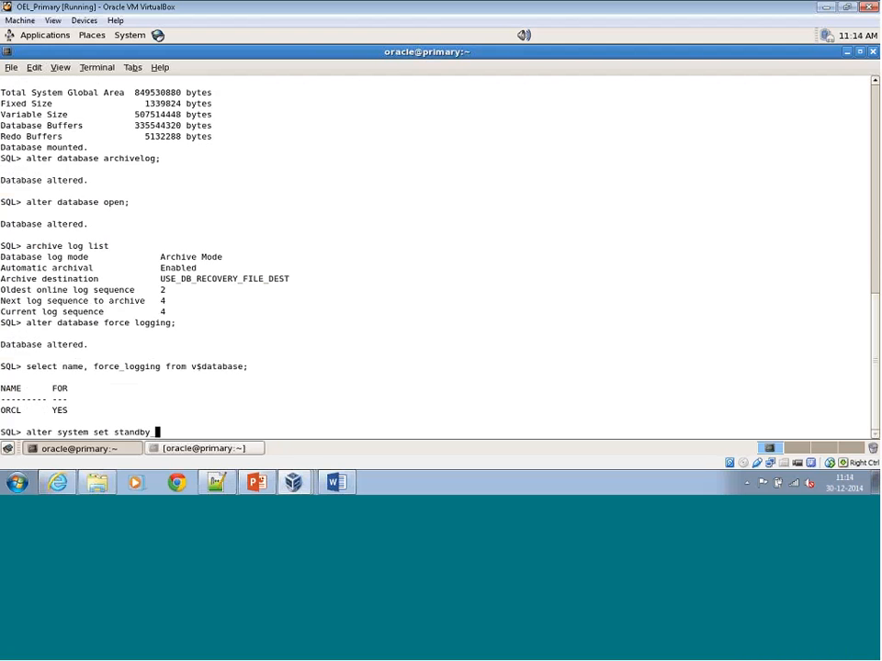
text(file_management='AUTO';)
key(Return)
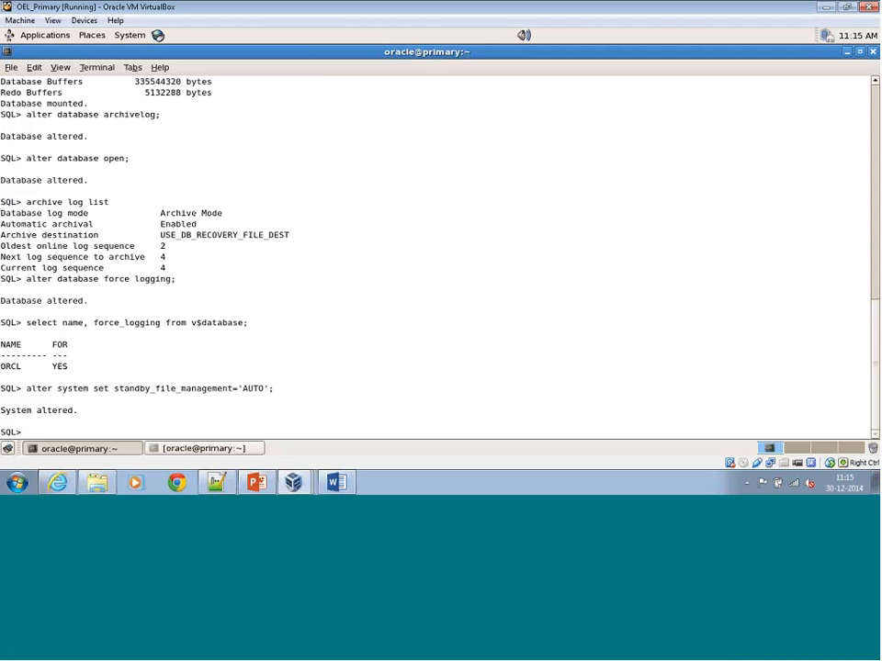
- Try to format the member column with "col member formet a50", including set lines 250 in the first attempt
text(col member formet a50 s)
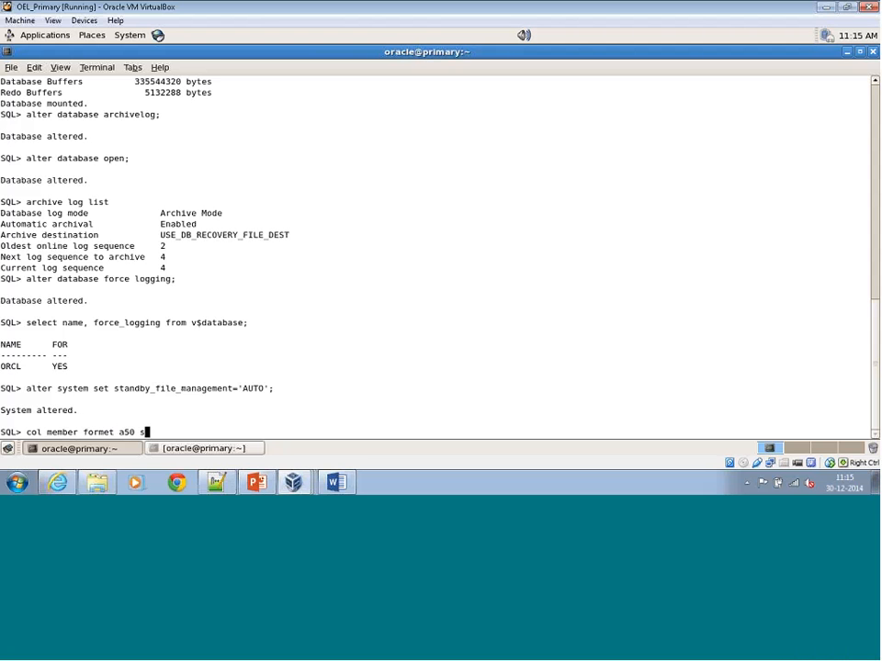
text(et lines 250)
key(Return)
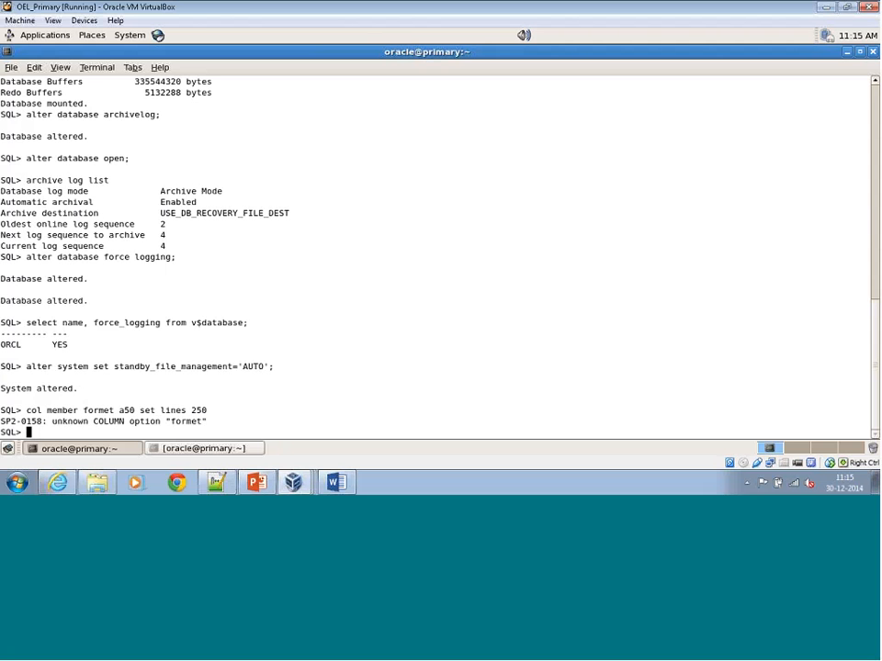
text(selec)
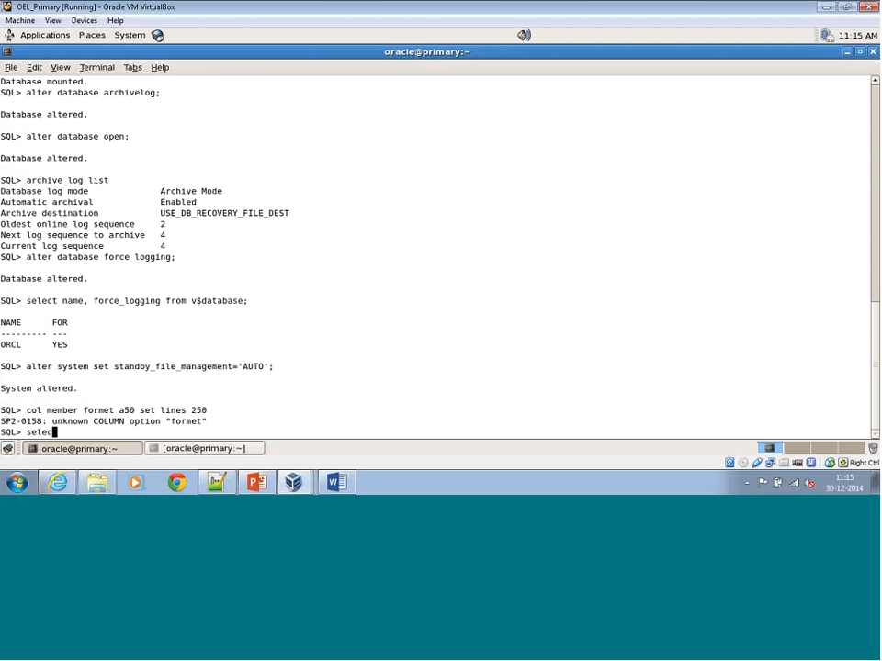
key(Return)
key(Return)
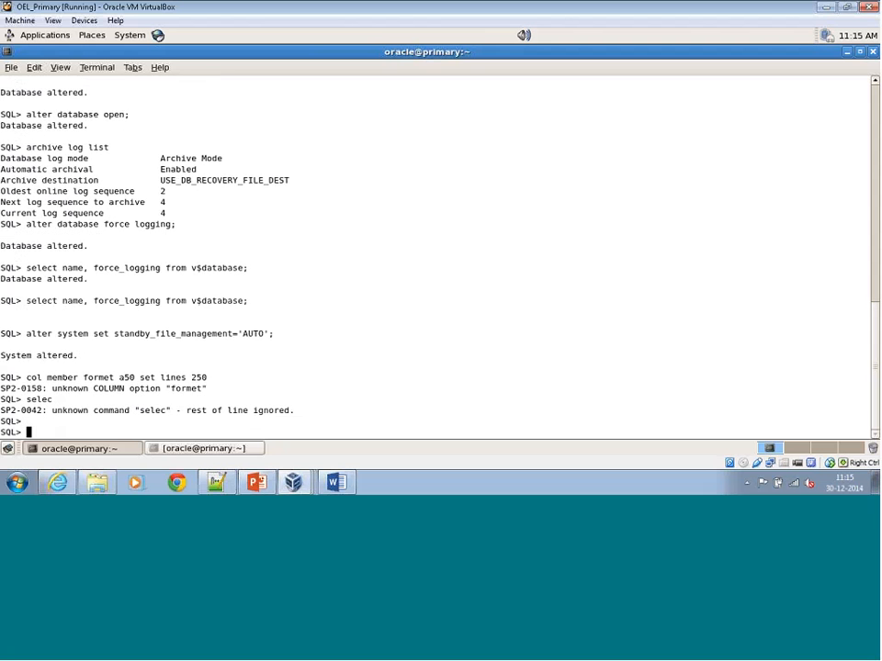
text(co)
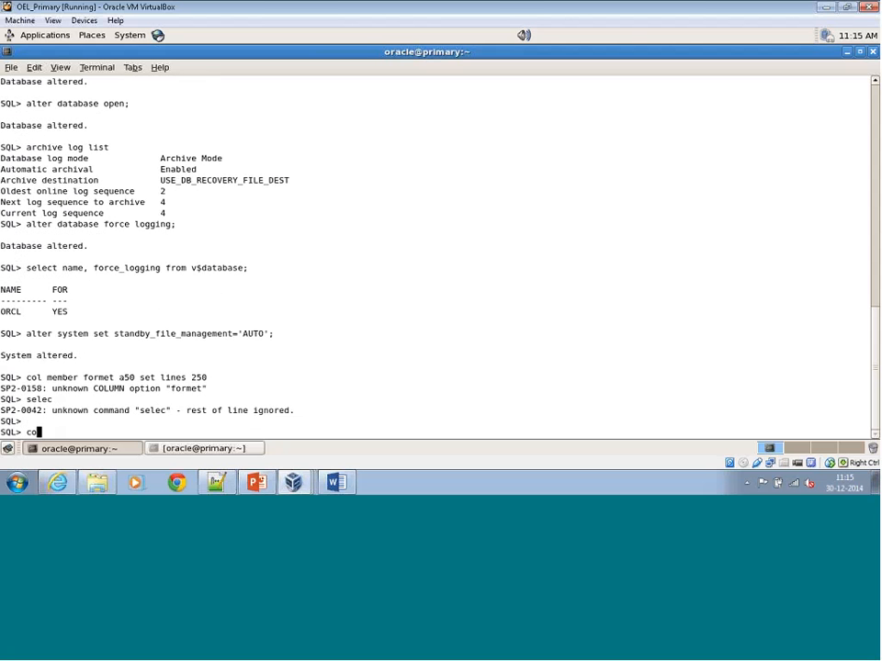
text(l member formet a50)
key(Return)
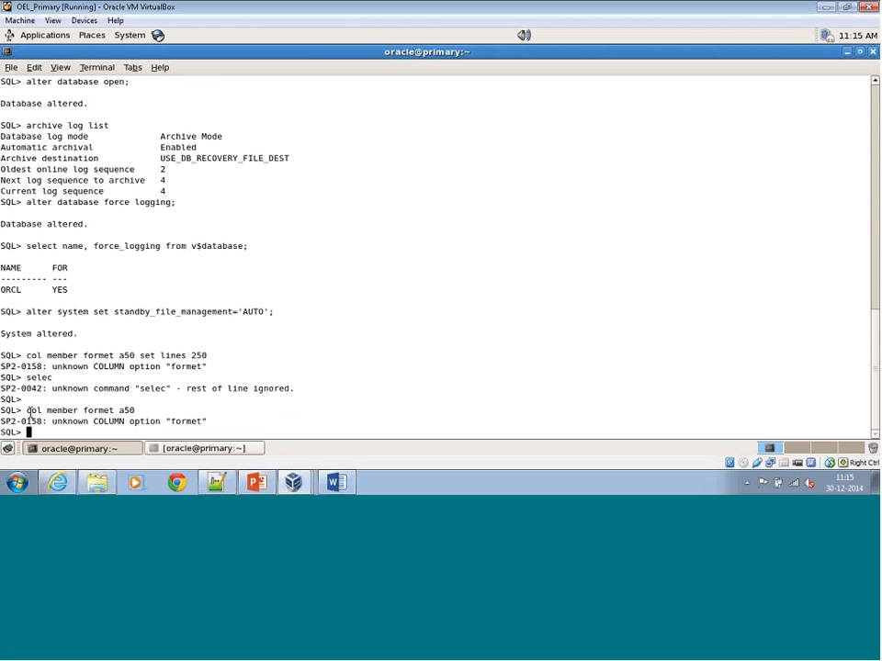
- Set the member column's display format to a50 and the output line size to 250
drag(29, 413, 98, 411)
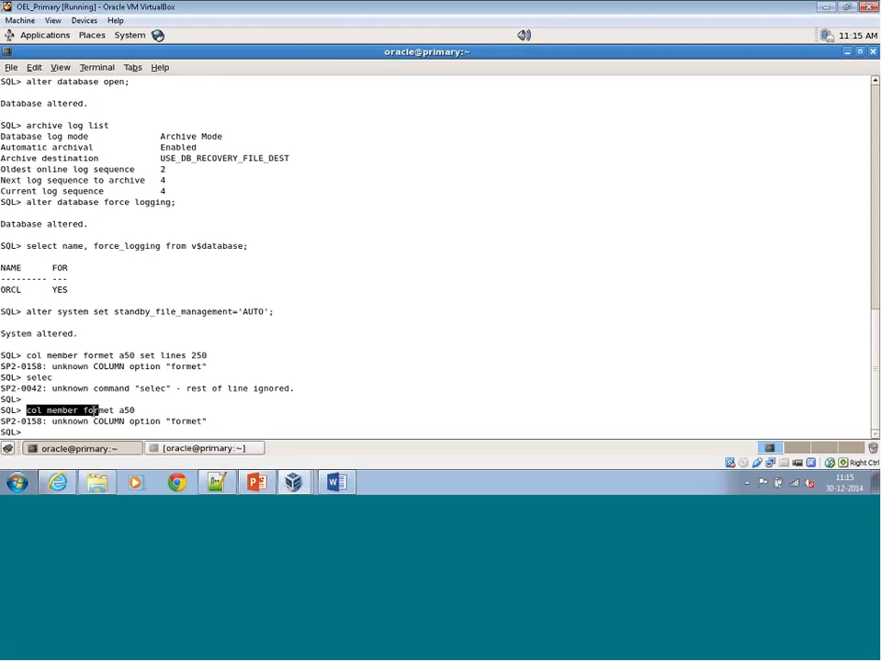
right_click(98, 410)
click(120, 335)
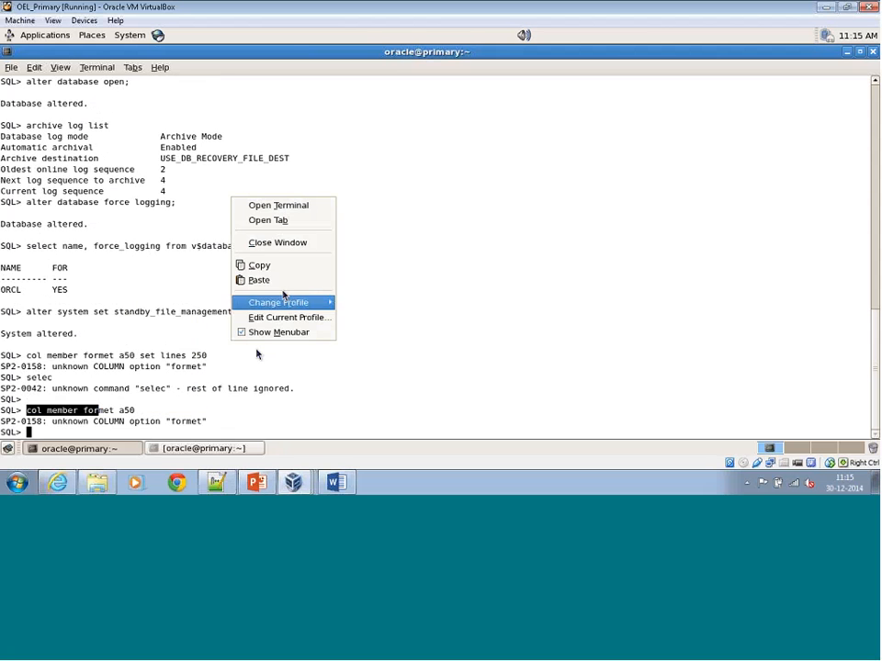
click(280, 281)
text(ma)
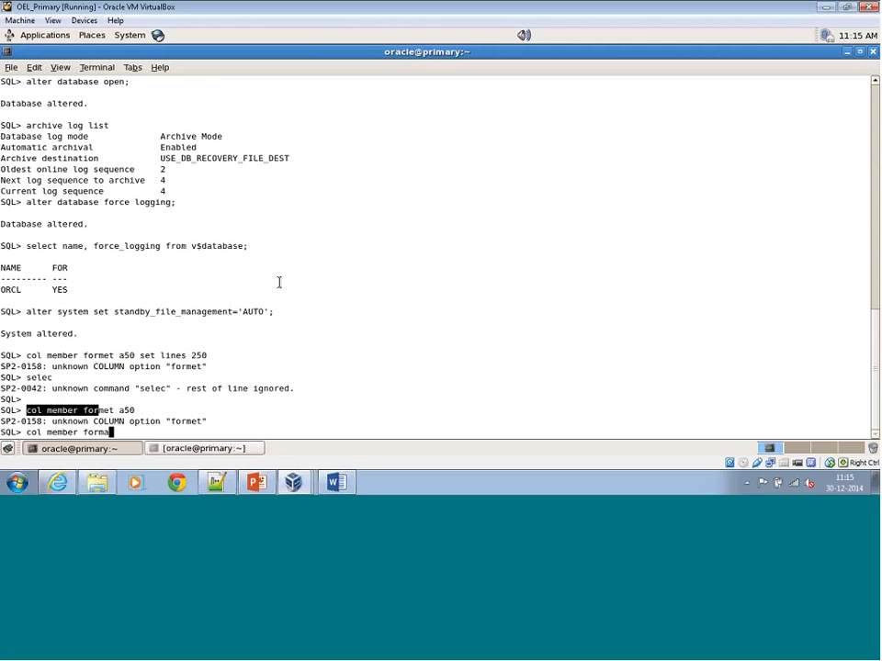
text(t a50)
key(Return)
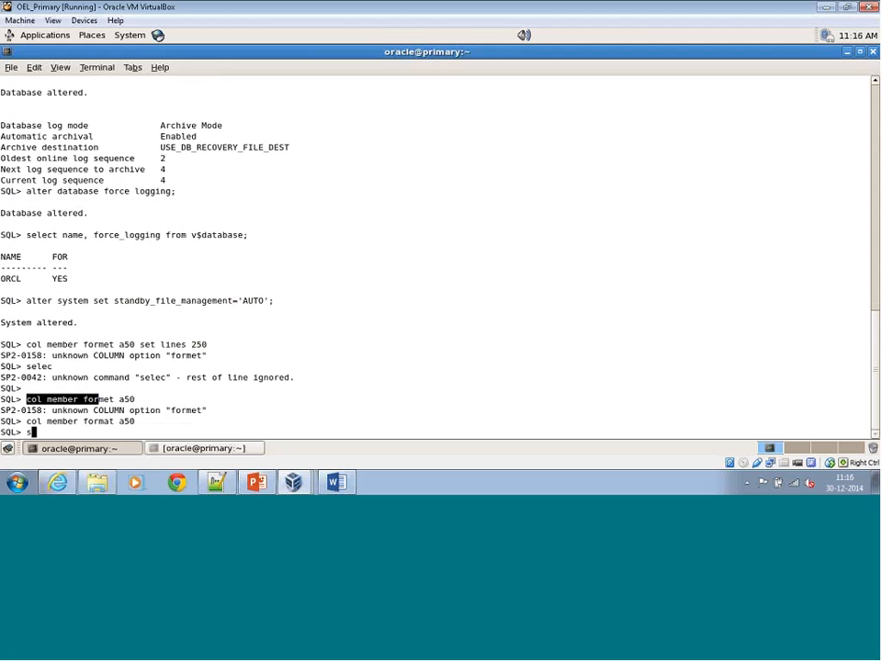
text(set lines 250)
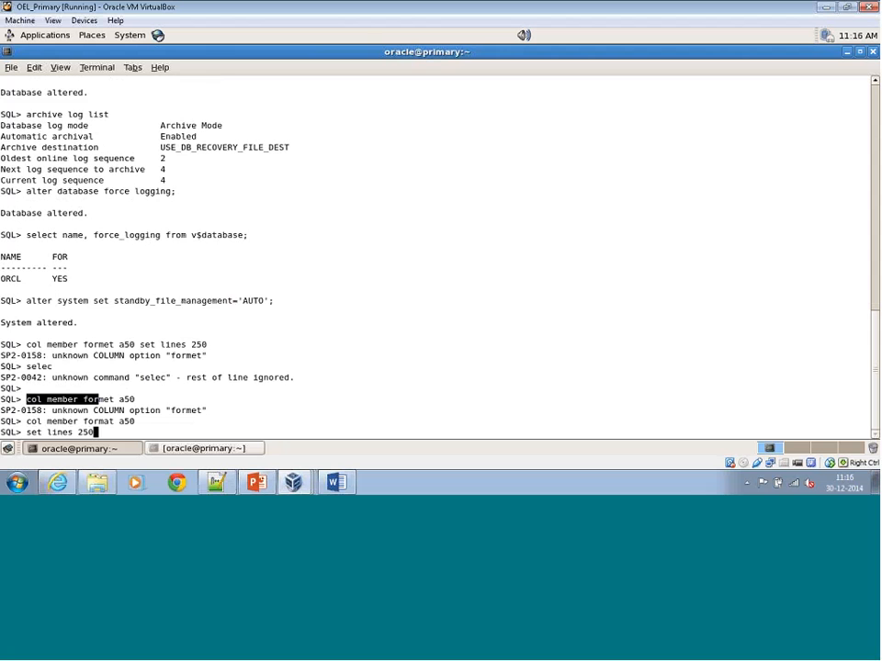
key(Return)
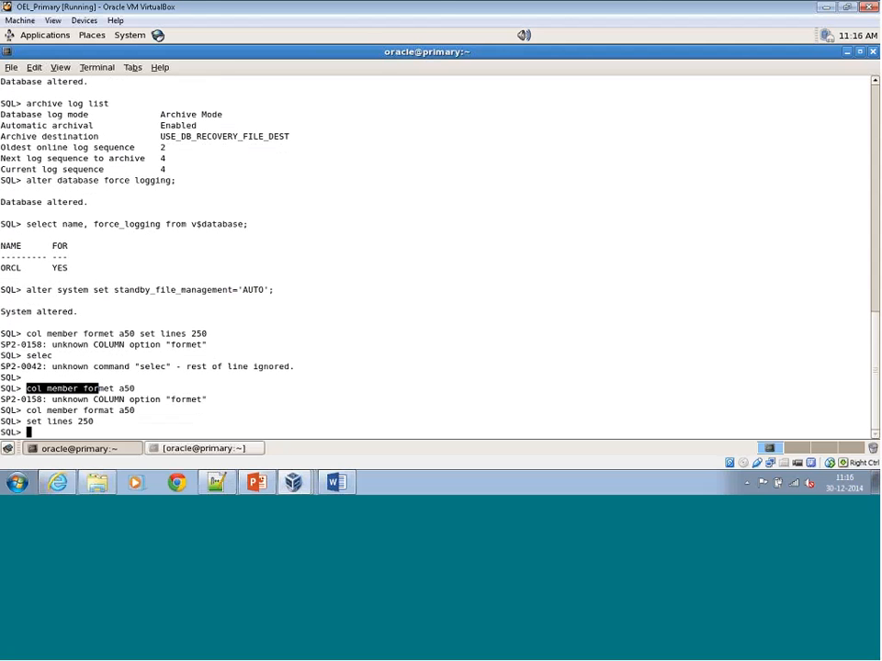
- Query all columns from v$logfile to view the redo log groups and members
text(selet)
key(BackSpace)
text(ct * from v$logfile;)
key(Return)
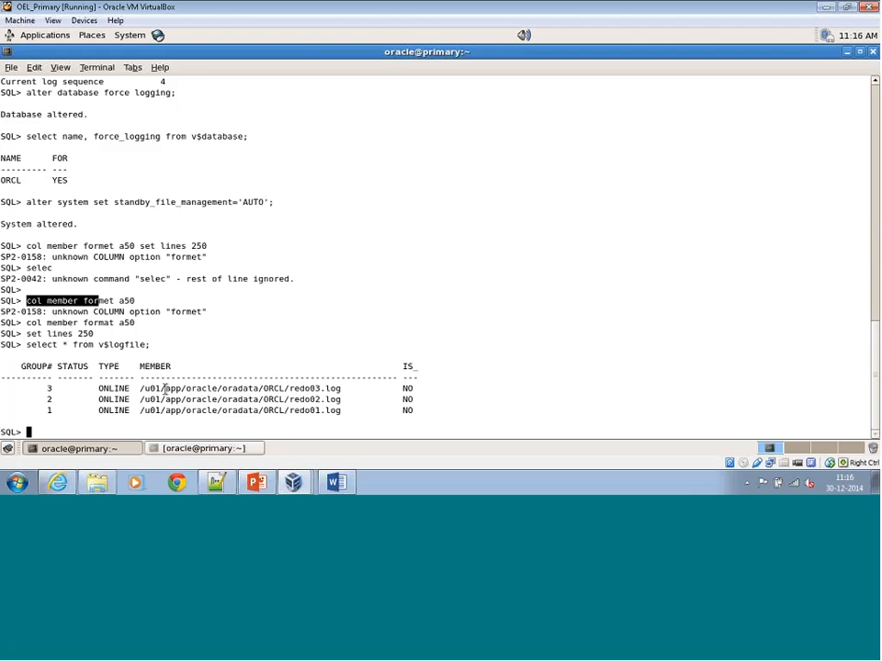
click(180, 352)
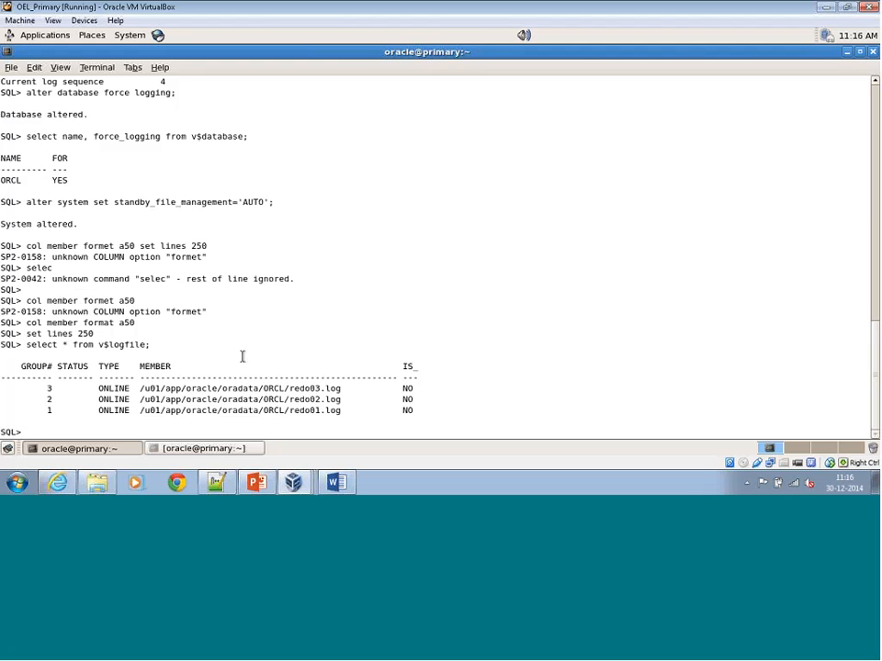
- Add standby logfile group 11 to the database with member '/u01/app/oracle/oradata/ORCL/stbyredo01.sdo' and size 52428800
text(alter database add stab)
text(d)
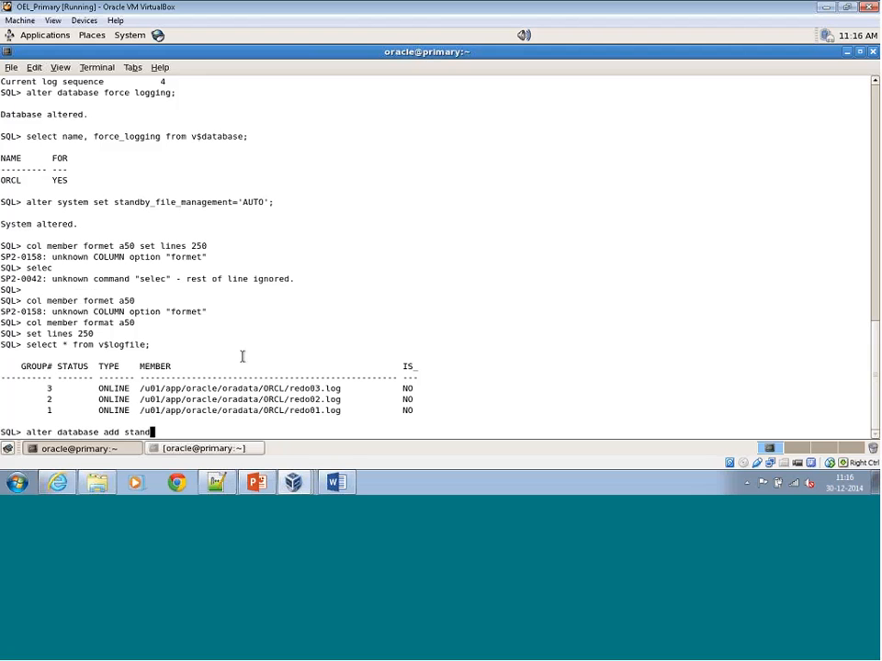
text(by log)
text(file group)
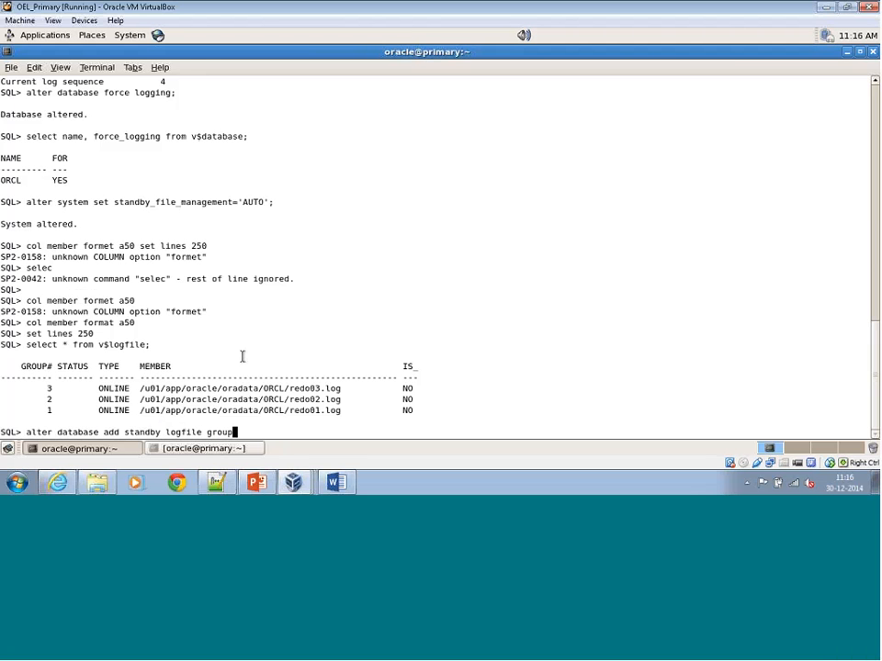
text( 11)
text(('/u01/app/oracle)
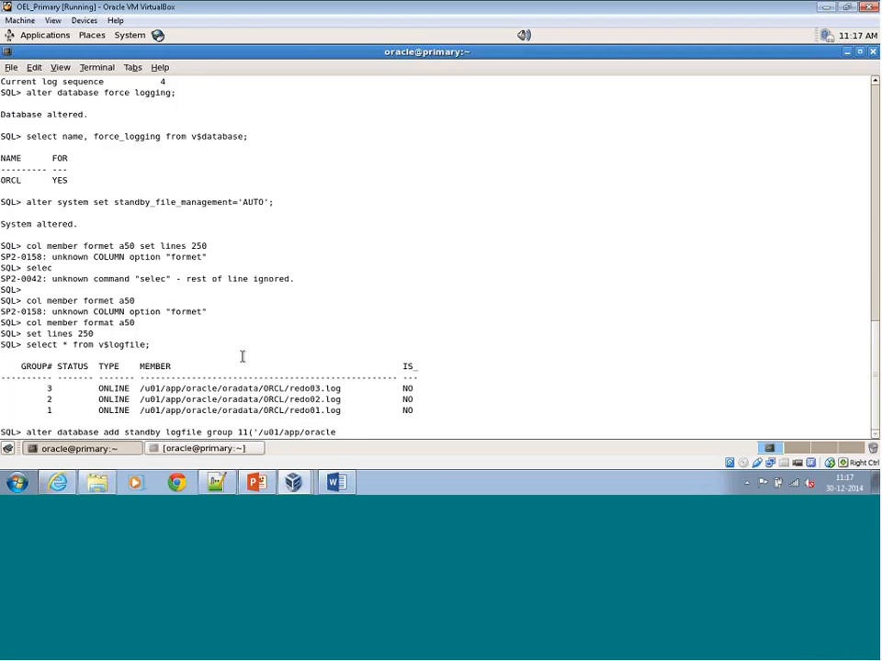
text(/oradata/ORCL/stbyredo)
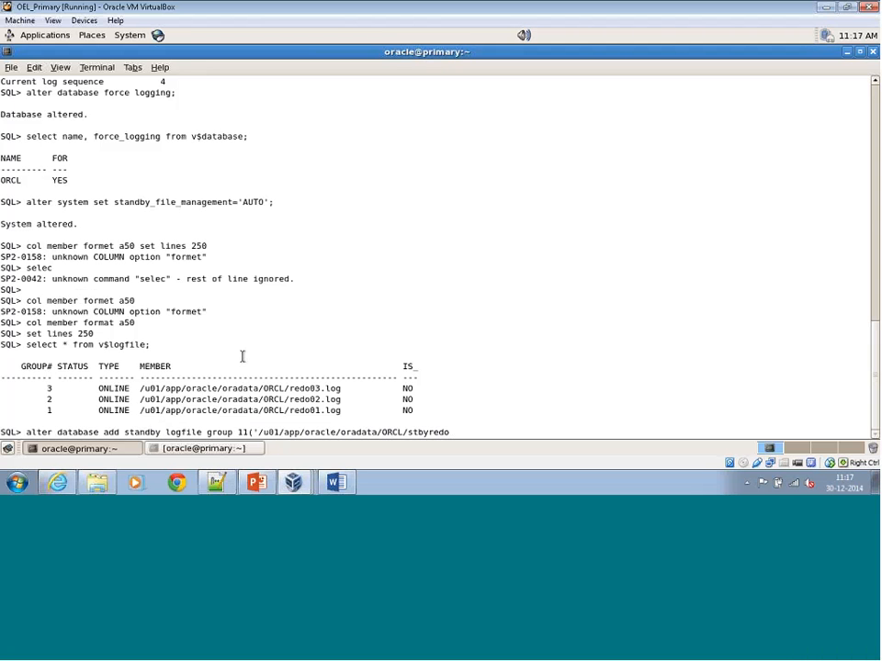
text(01.sdo') size 52428800)
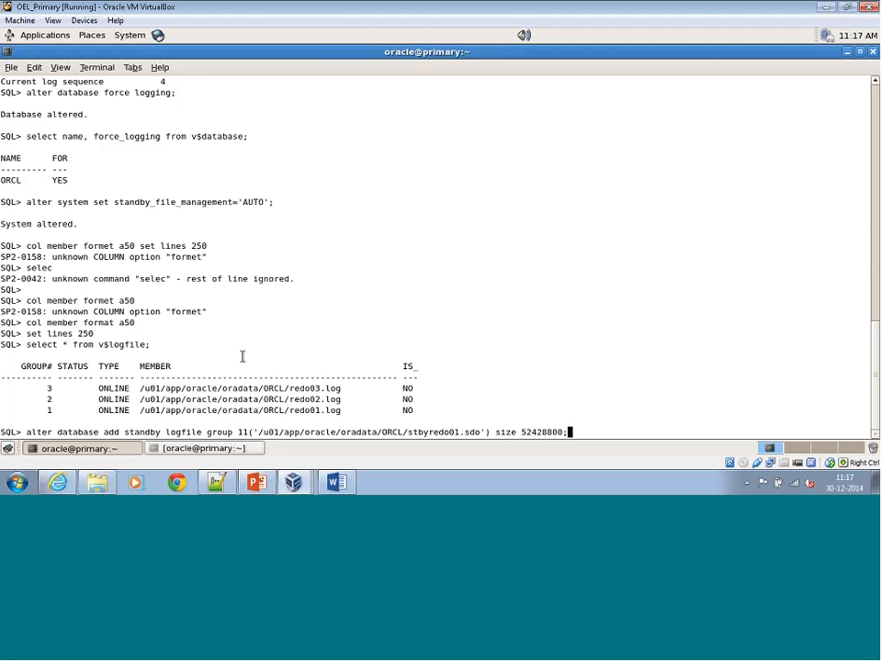
text(;)
key(Return)
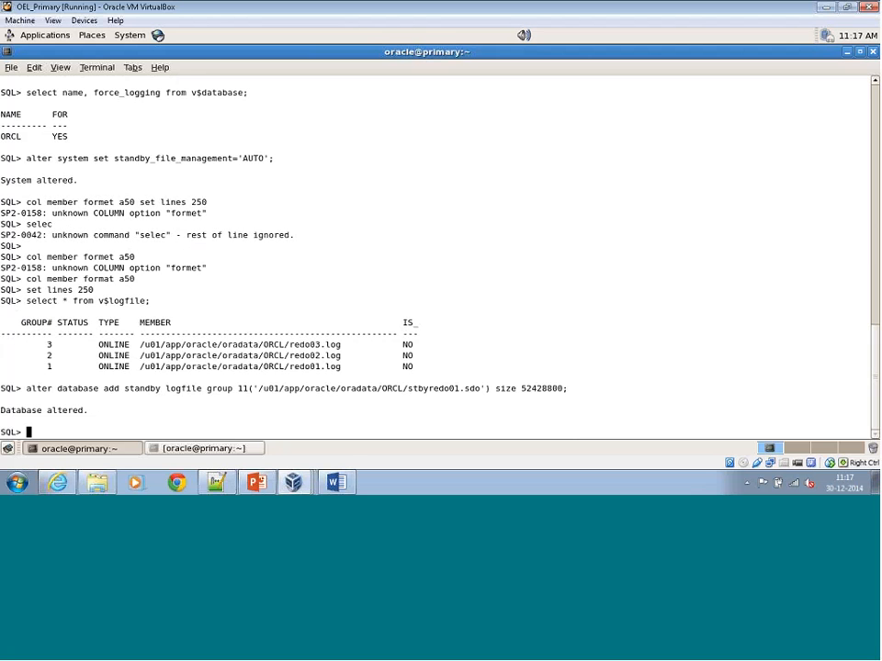
- Add standby logfile group 12 with member '/u01/app/oracle/oradata/ORCL/stbyredo02.sdo' and size 52428800, copying the reusable text from the group 11 statement
drag(27, 391, 239, 390)
right_click(236, 246)
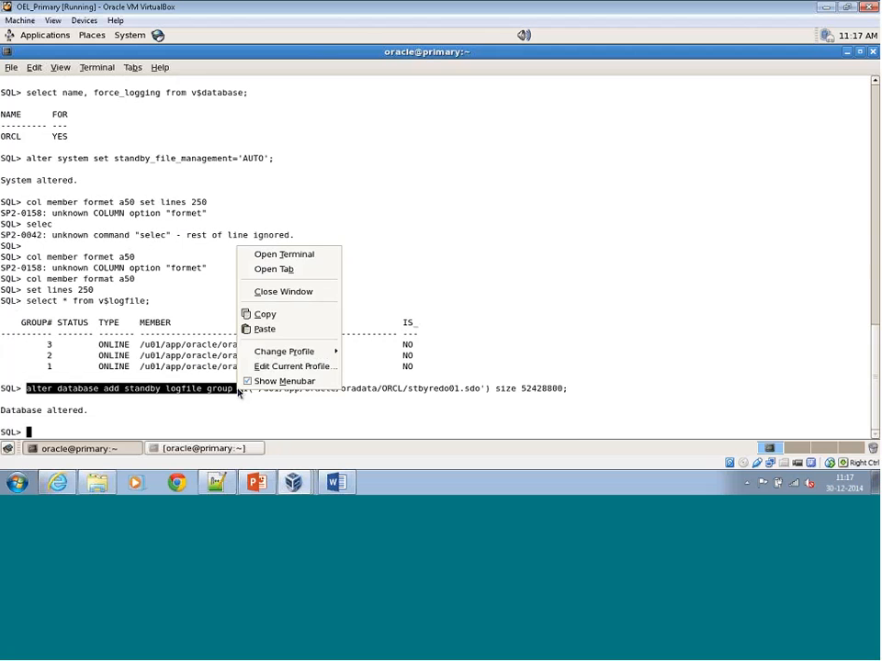
click(276, 312)
right_click(371, 268)
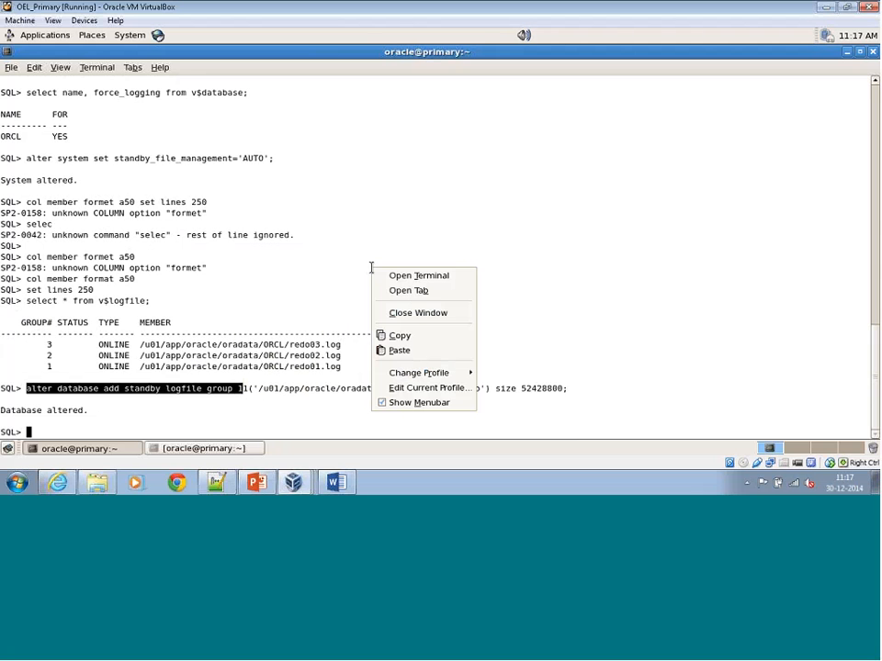
click(397, 350)
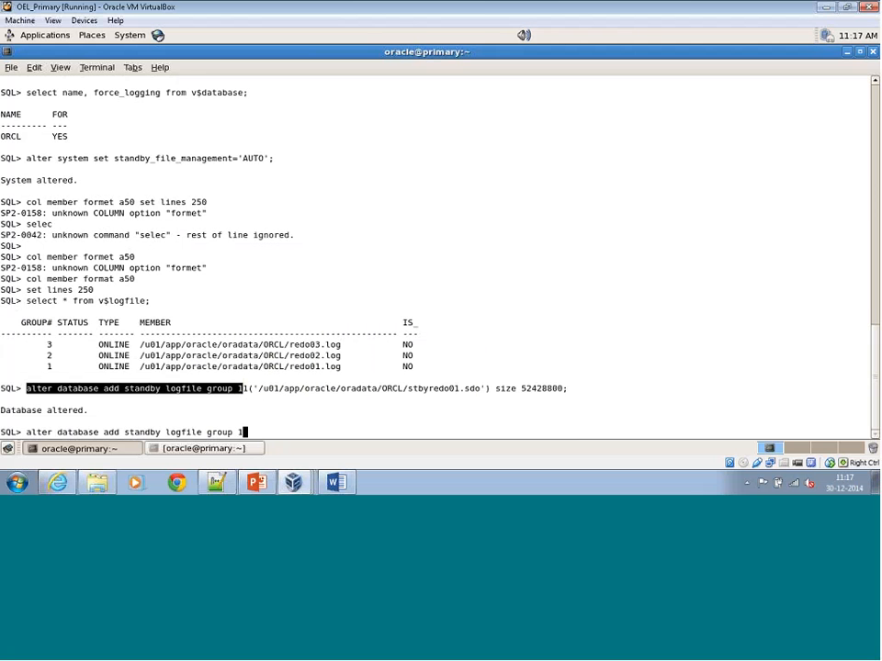
text(2)
drag(249, 388, 437, 384)
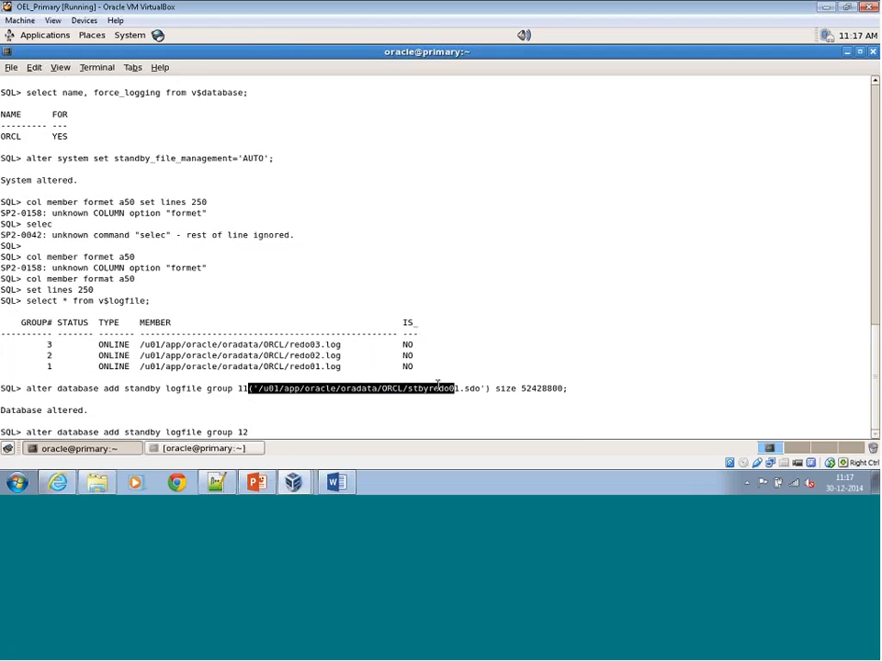
right_click(437, 384)
right_click(479, 318)
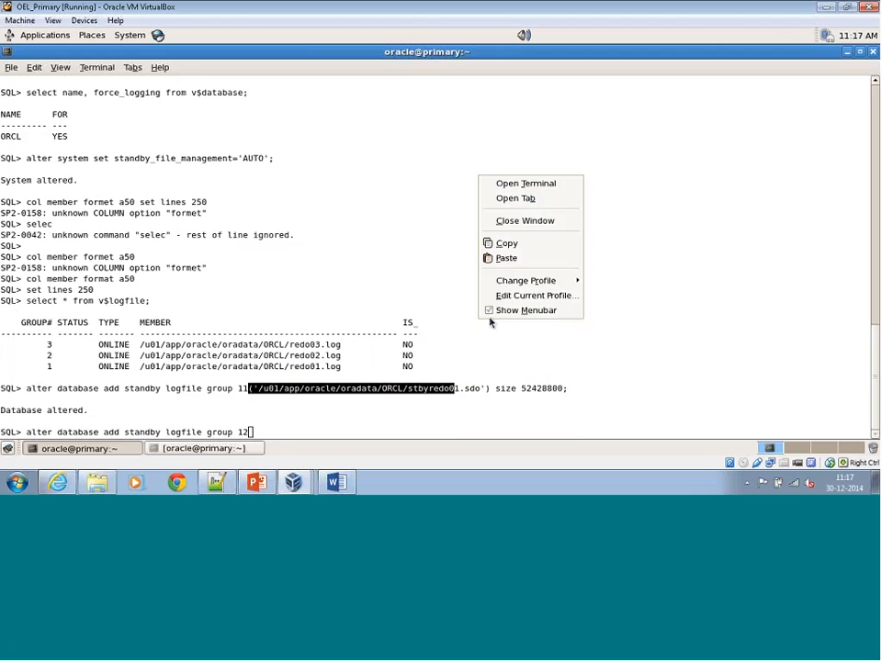
click(514, 258)
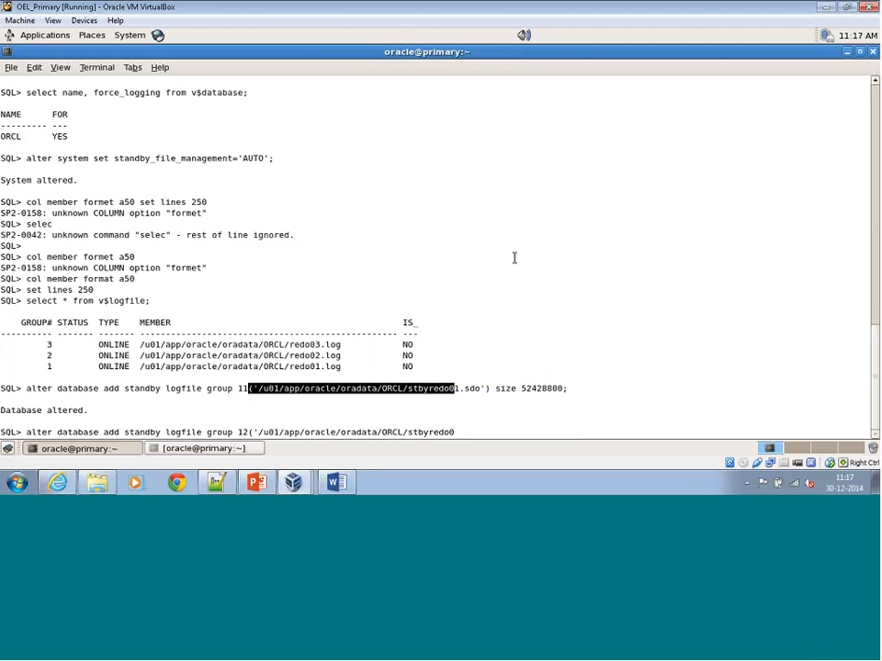
text(2.sdo') size 52428)
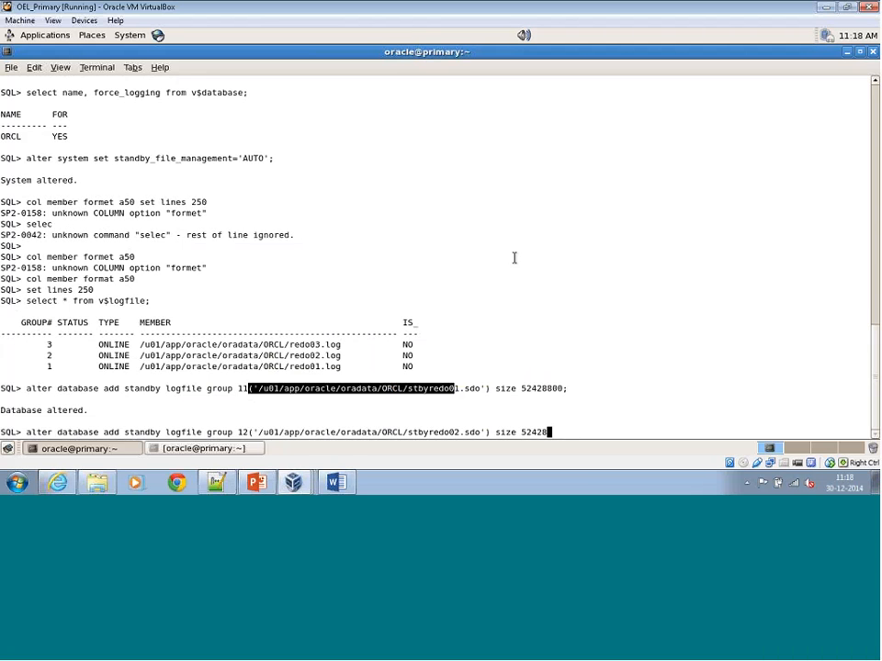
text(800;)
key(Return)
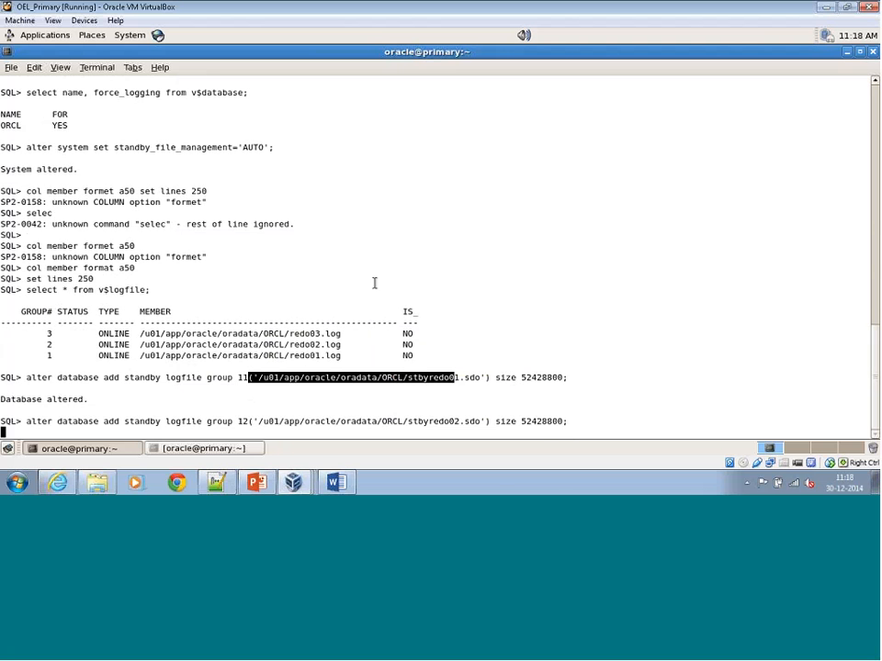
- Begin the statement "alter database add standby logfile group 13" at the prompt, copying its opening text from the group 12 statement
drag(33, 389, 246, 389)
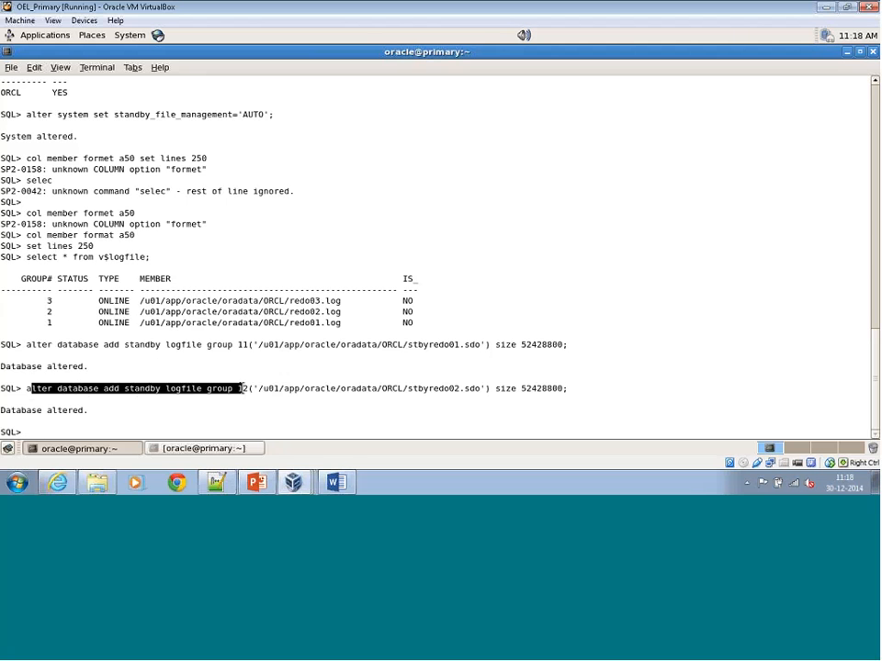
right_click(247, 388)
click(275, 314)
right_click(346, 282)
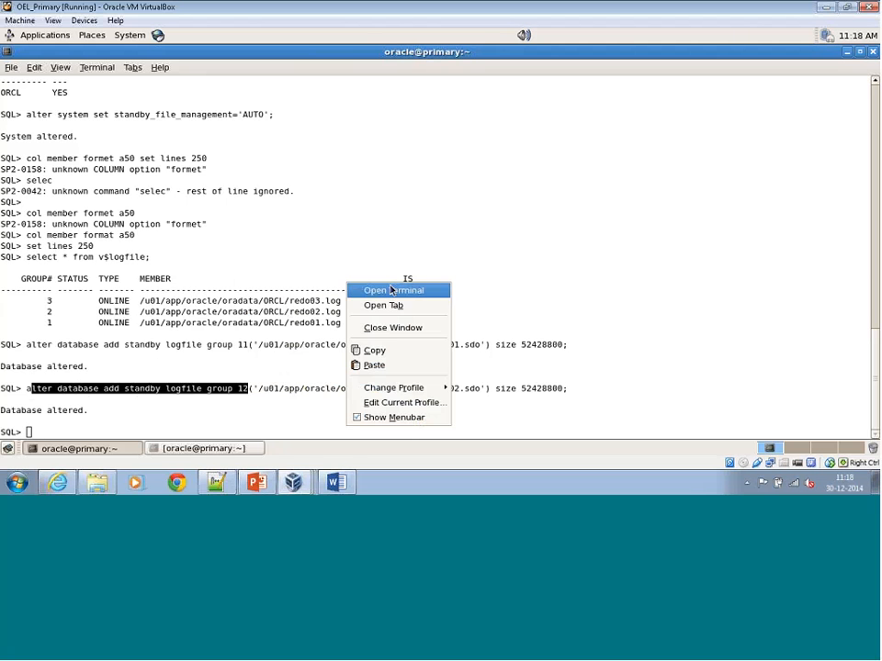
click(295, 267)
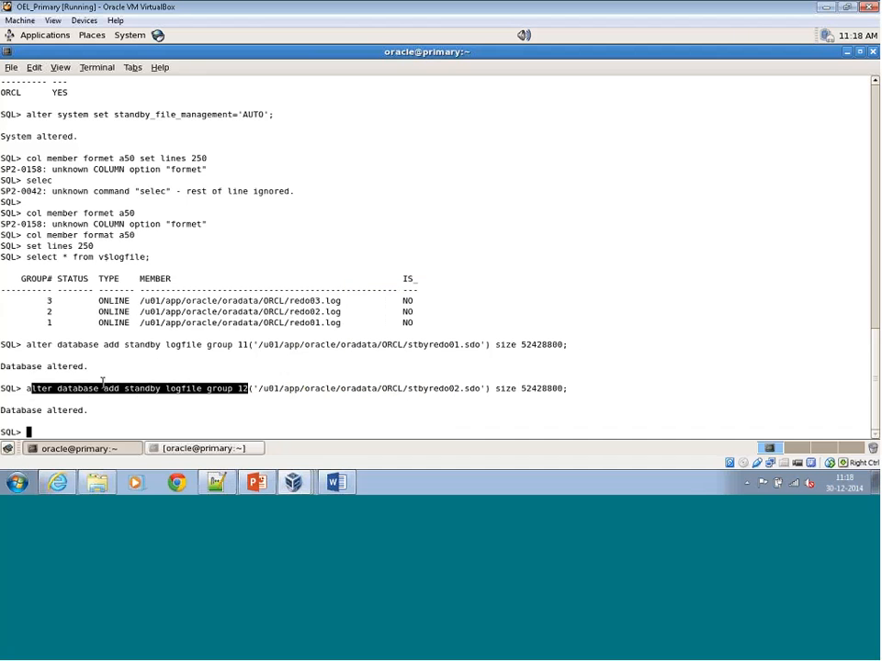
right_click(222, 290)
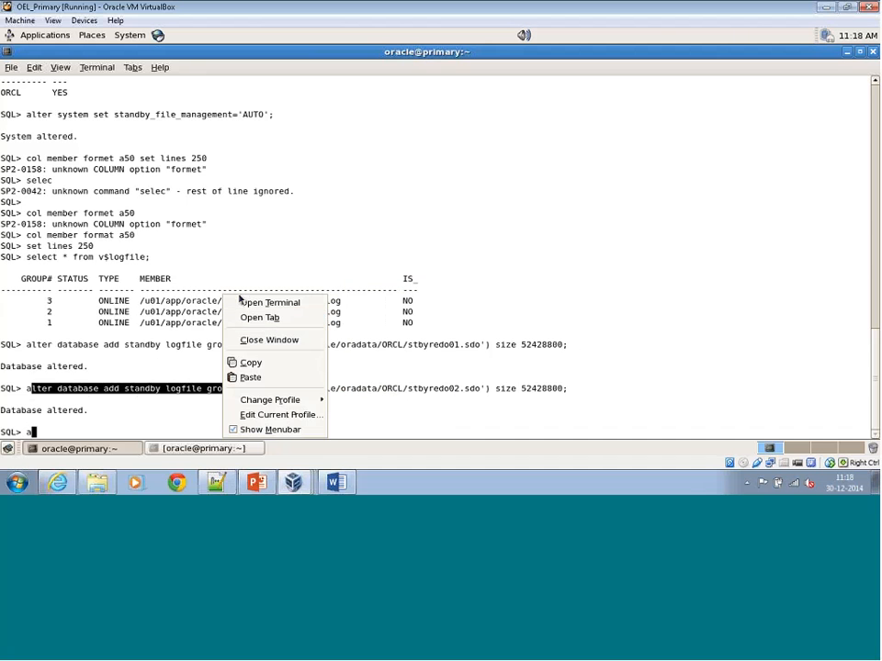
click(241, 376)
key(BackSpace)
text(3)
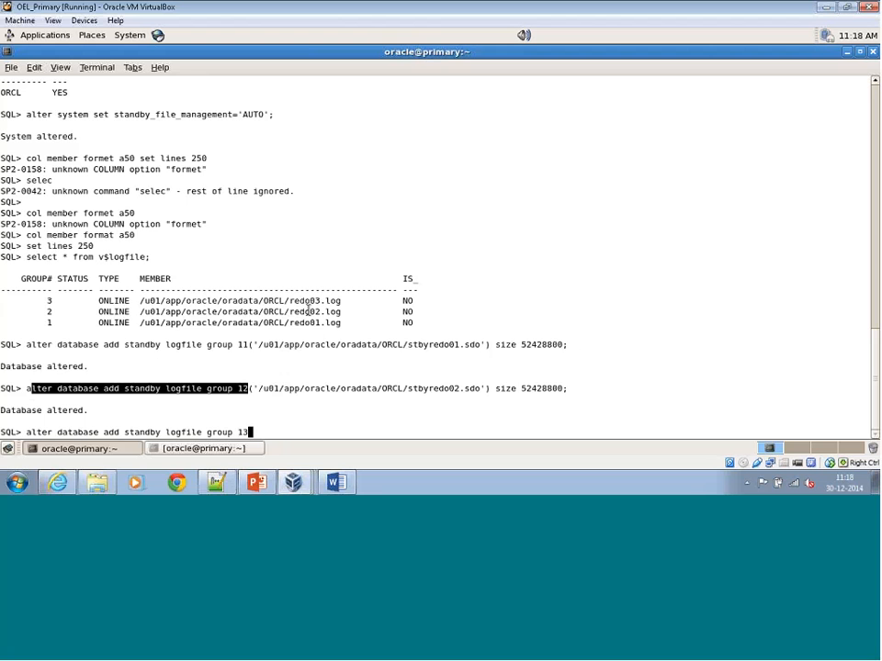
- Extend the group 13 statement with the member path ('/u01/app/oracle/oradata/ORCL/stbyredo03.sdo'), copying the path's common part from the group 12 statement
text(()
click(254, 388)
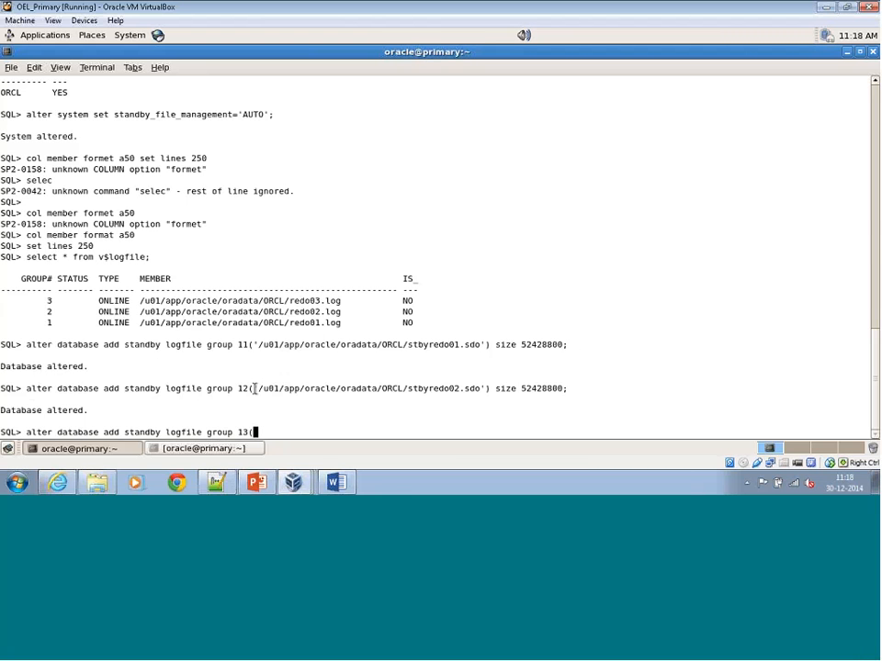
drag(254, 389, 453, 389)
right_click(443, 388)
click(472, 317)
right_click(472, 309)
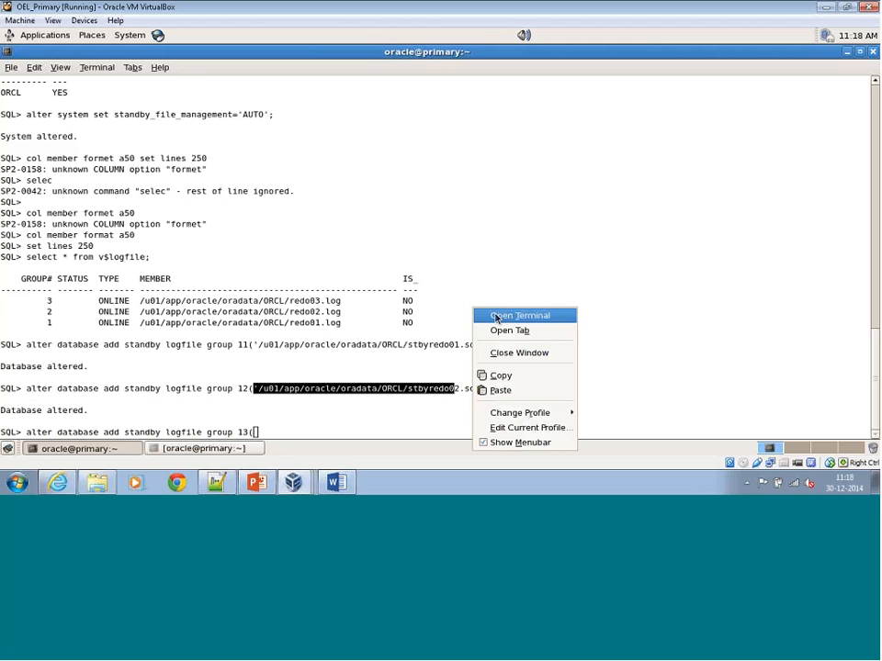
click(501, 389)
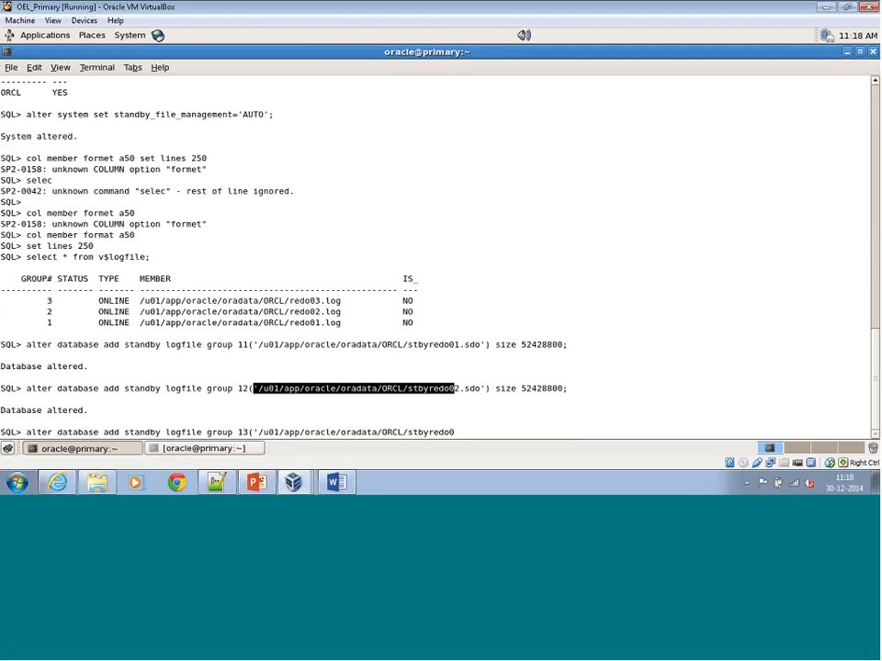
text(3.sdo'))
- Complete the group 13 statement with "size 52428800;" copied from the group 12 statement and run it
drag(495, 389, 551, 388)
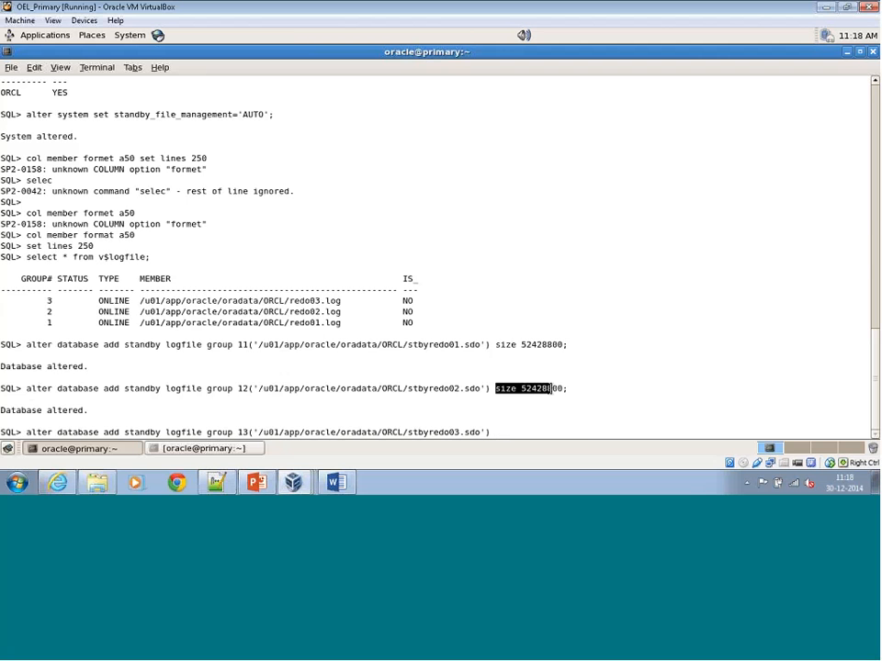
right_click(551, 389)
click(587, 329)
drag(495, 388, 567, 389)
right_click(568, 389)
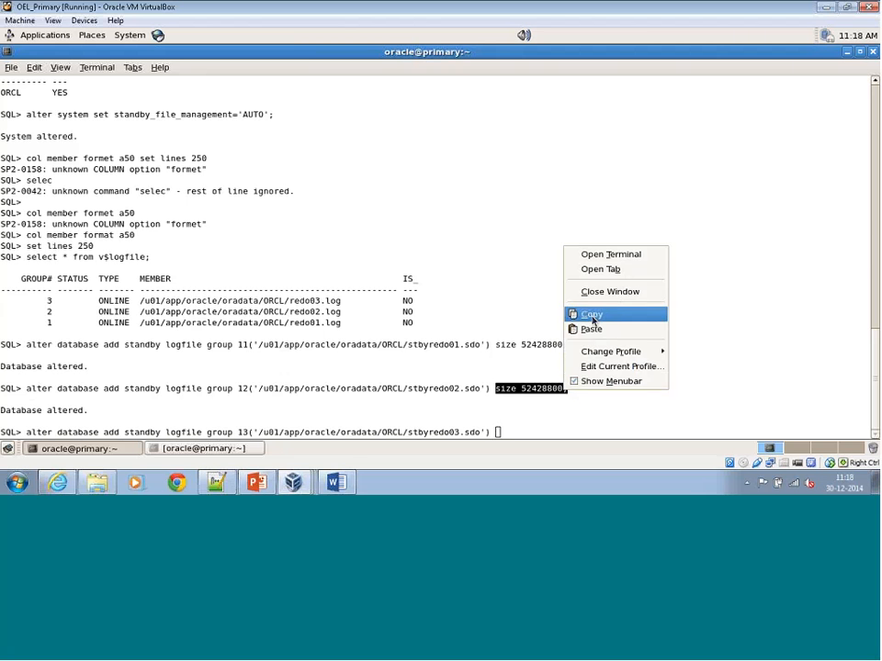
click(591, 254)
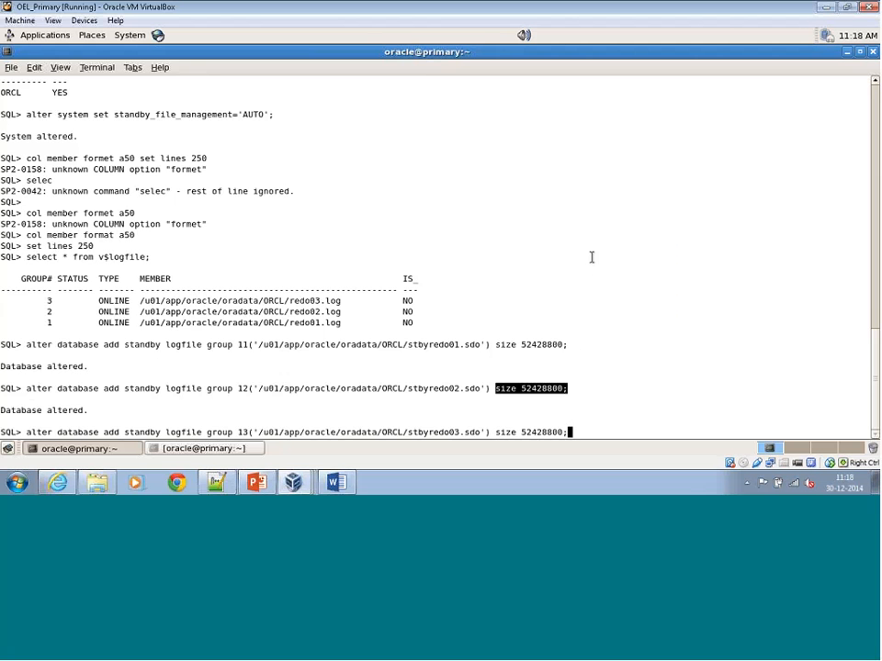
key(Return)
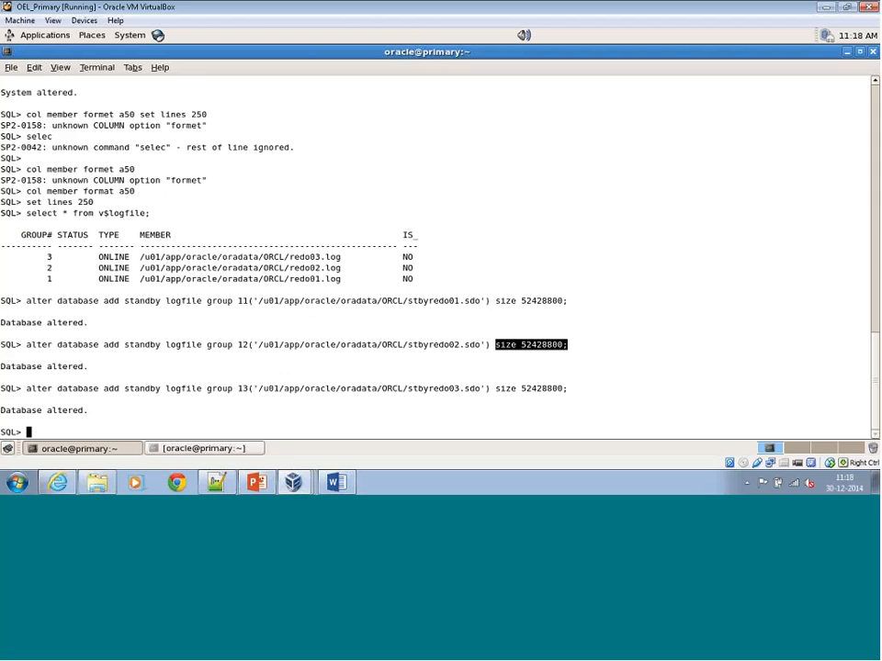
- Query all columns from v$standby_log to check the standby redo log groups
text(select * from v$standby)
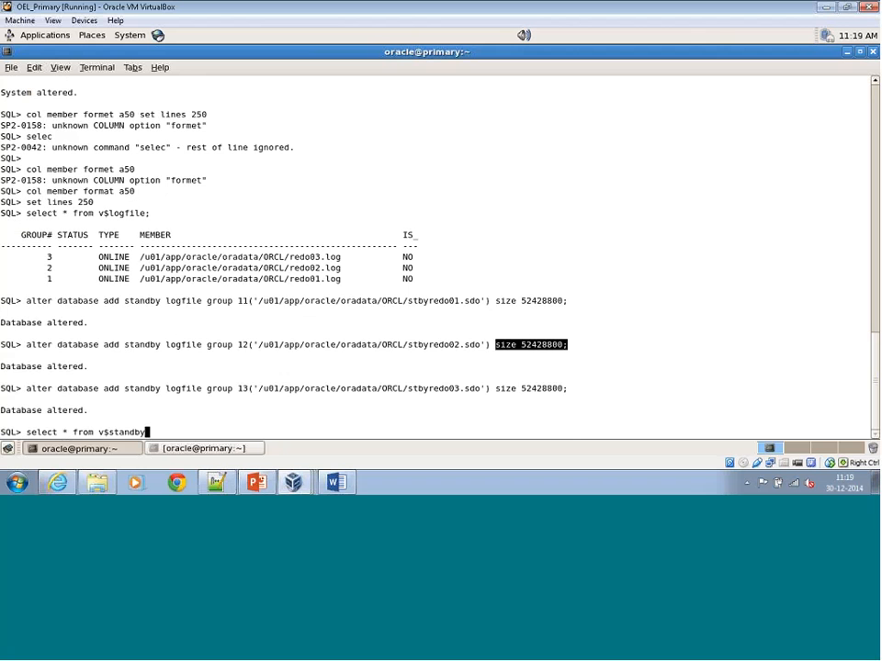
text(_log;)
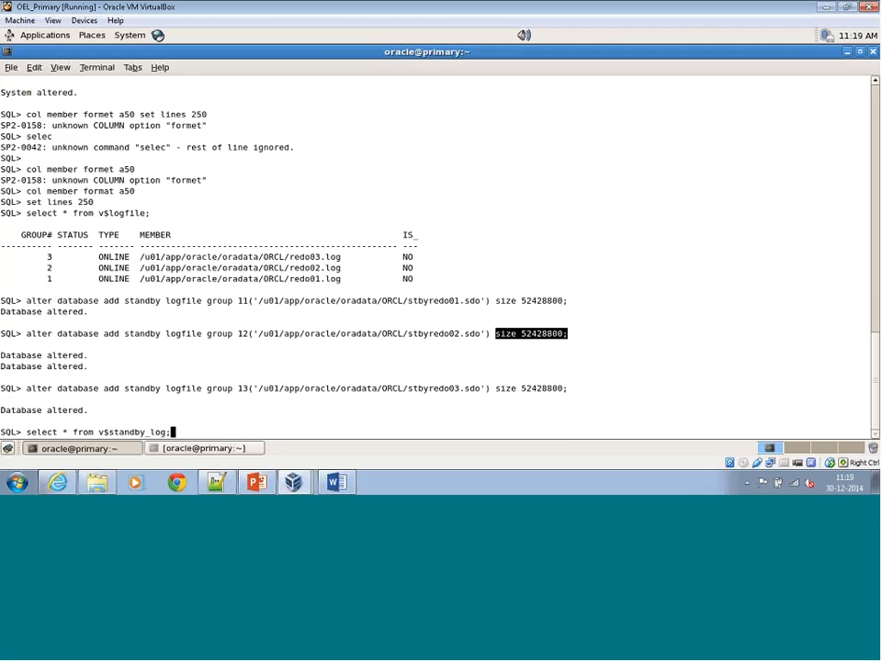
key(Return)
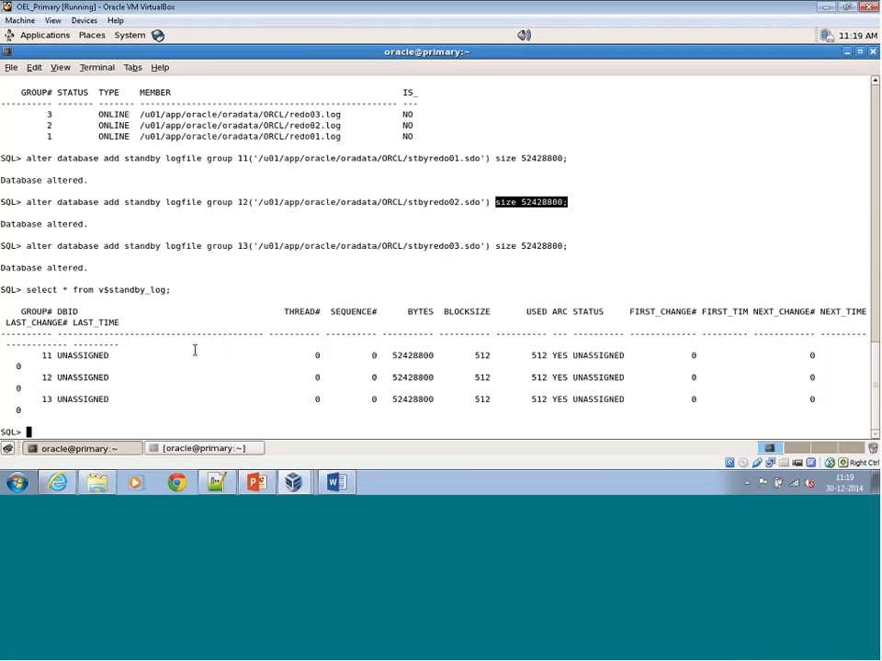
- Set the system parameter remote_login_passwordfile to exclusive with scope=spfile
text(alter)
text(system set)
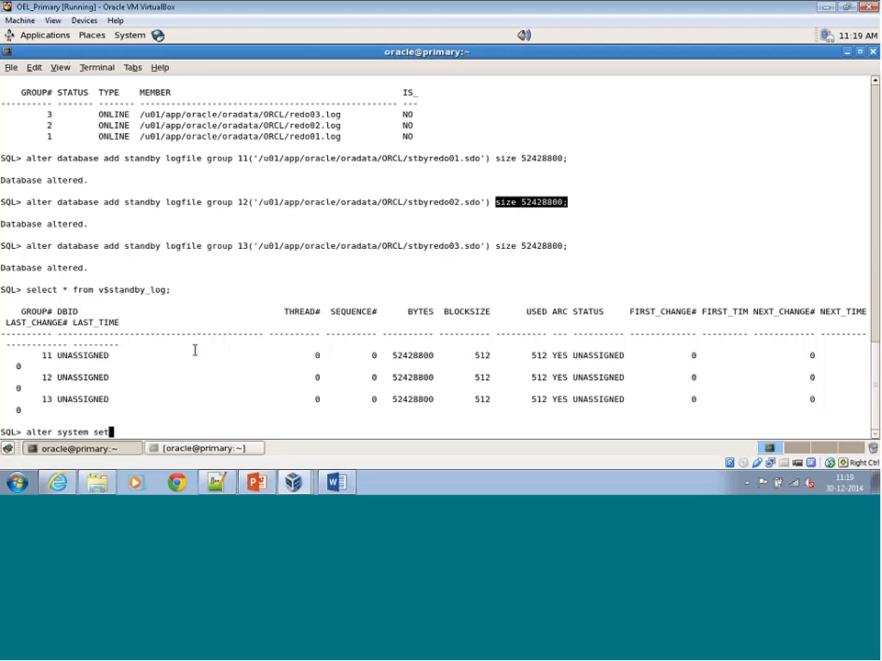
text( remote_login_passwor)
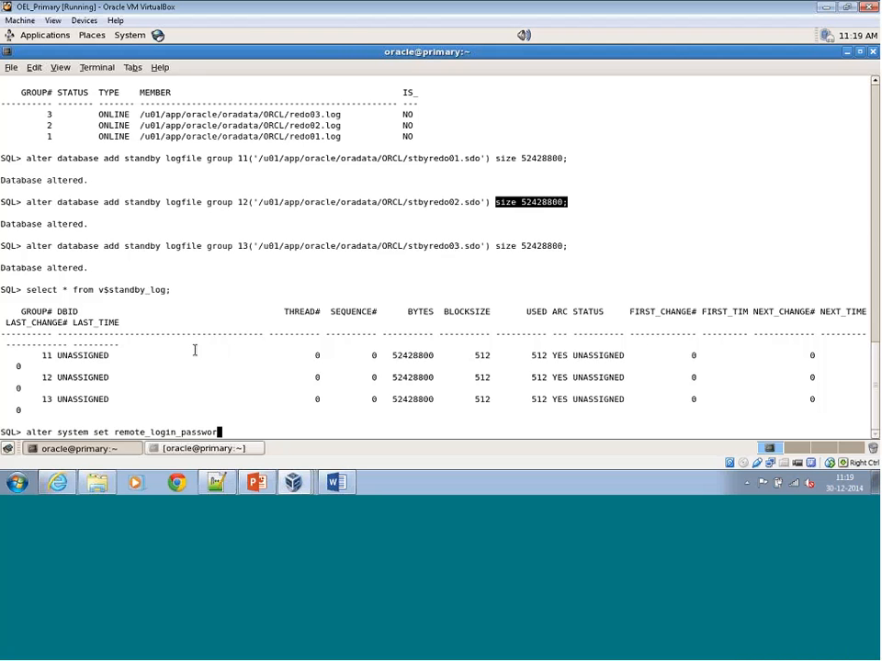
text(dfile=exclusive scop)
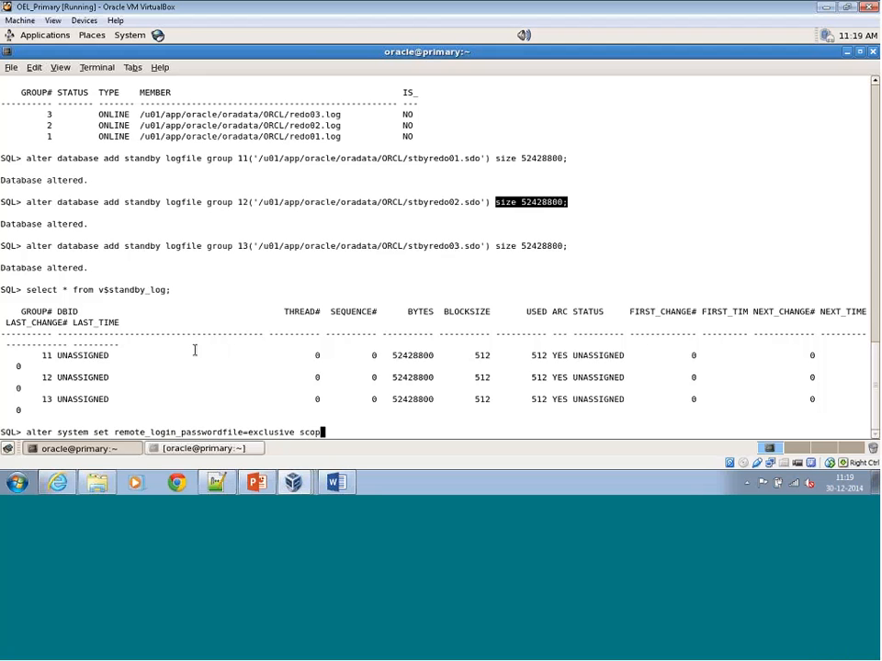
text(e=spfile;)
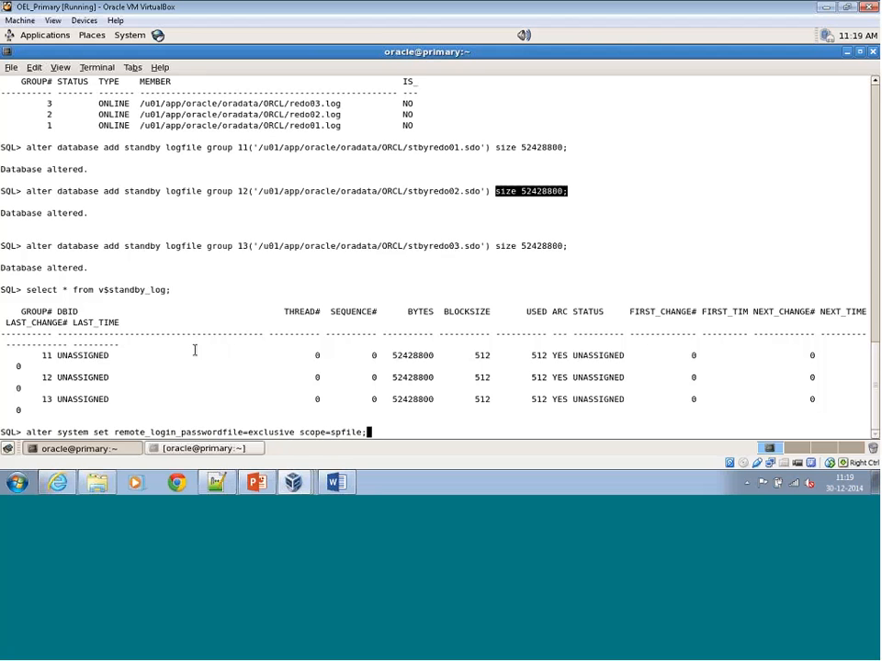
key(Return)
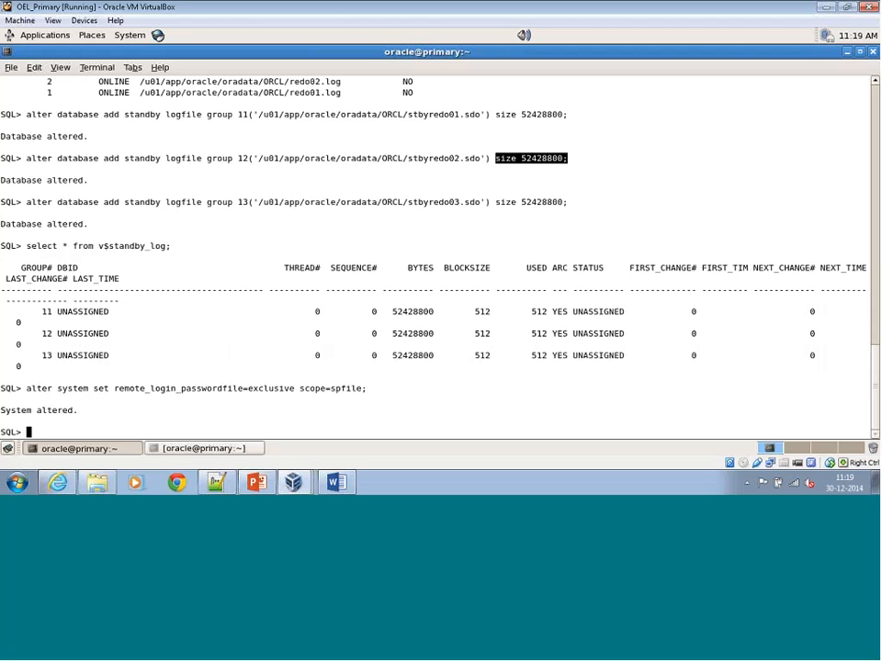
click(266, 319)
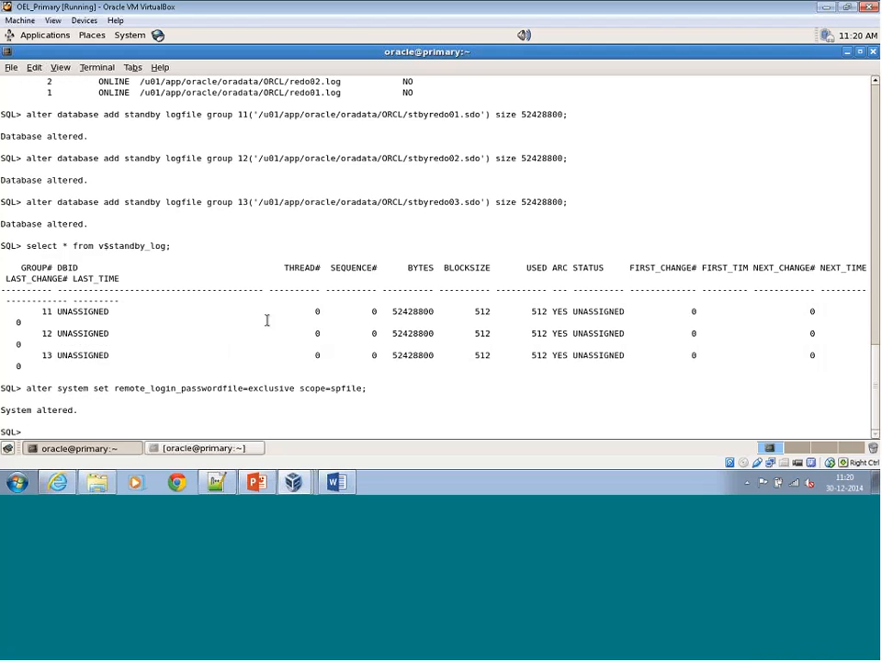
- Show the database parameters matching "unique" to check the db_unique_name value
text(show parameter unique)
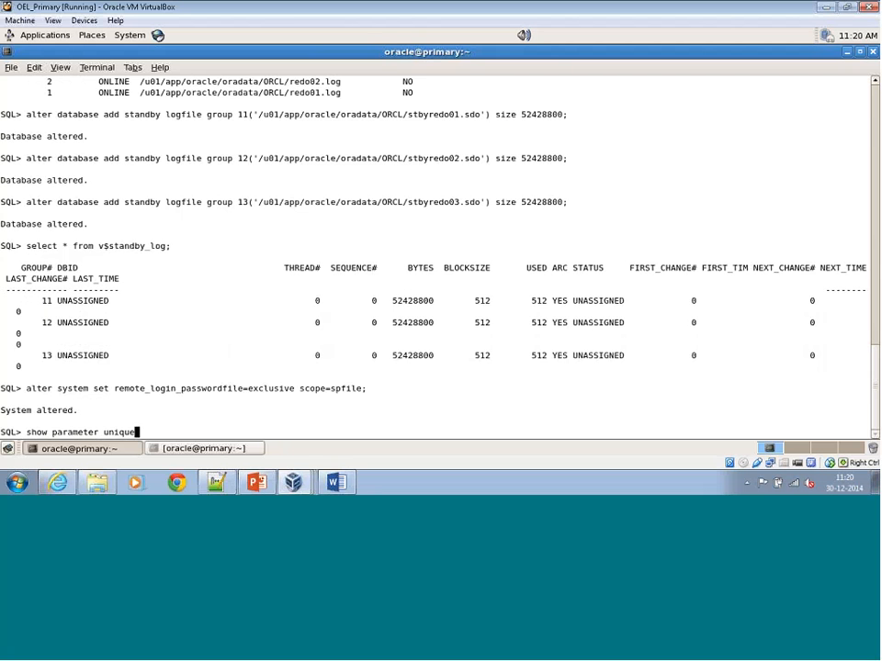
key(Return)
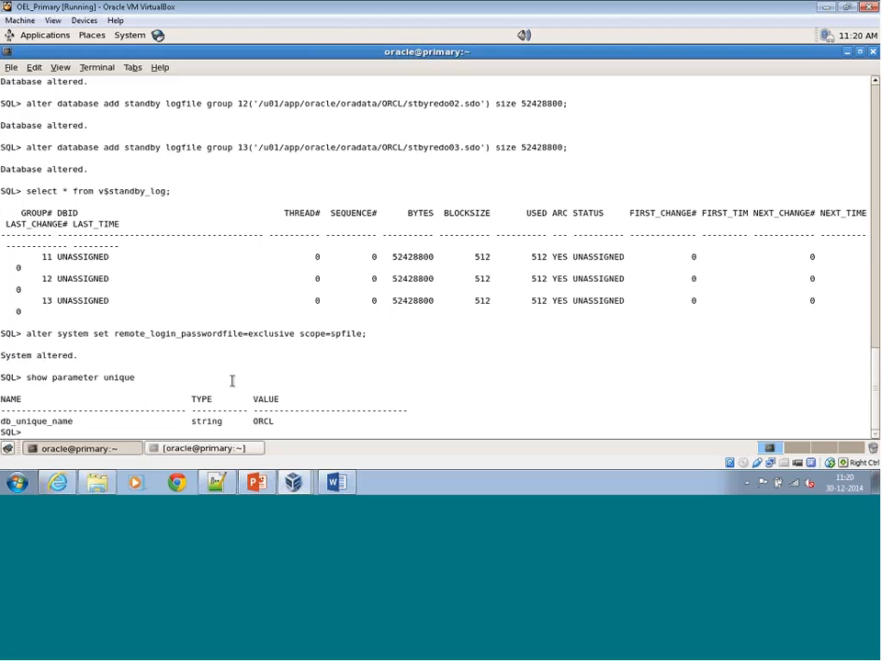
- Turn on flashback for the database and query flashback_on from v$database to verify it
text(alter database flashback)
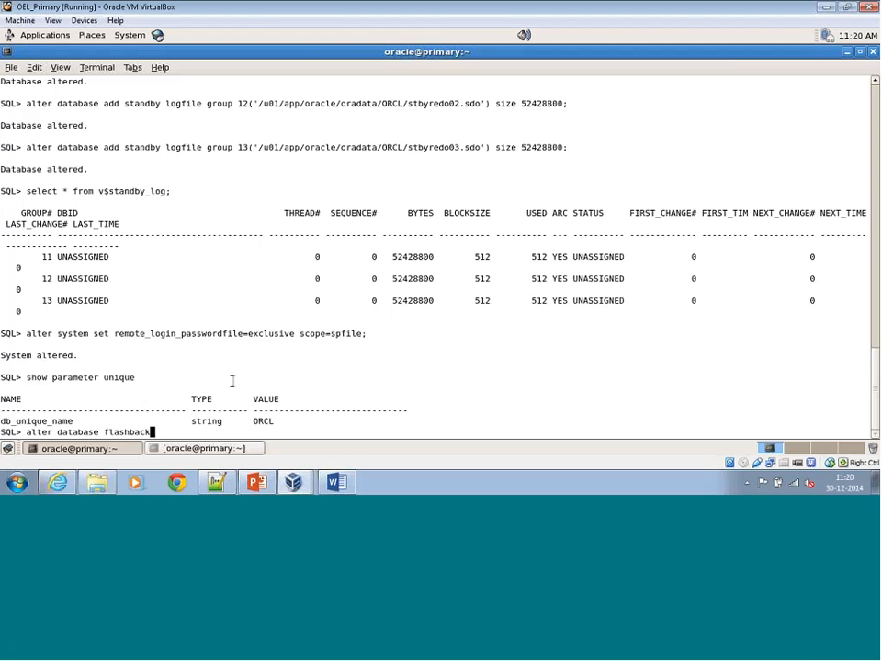
text( on;)
key(Return)
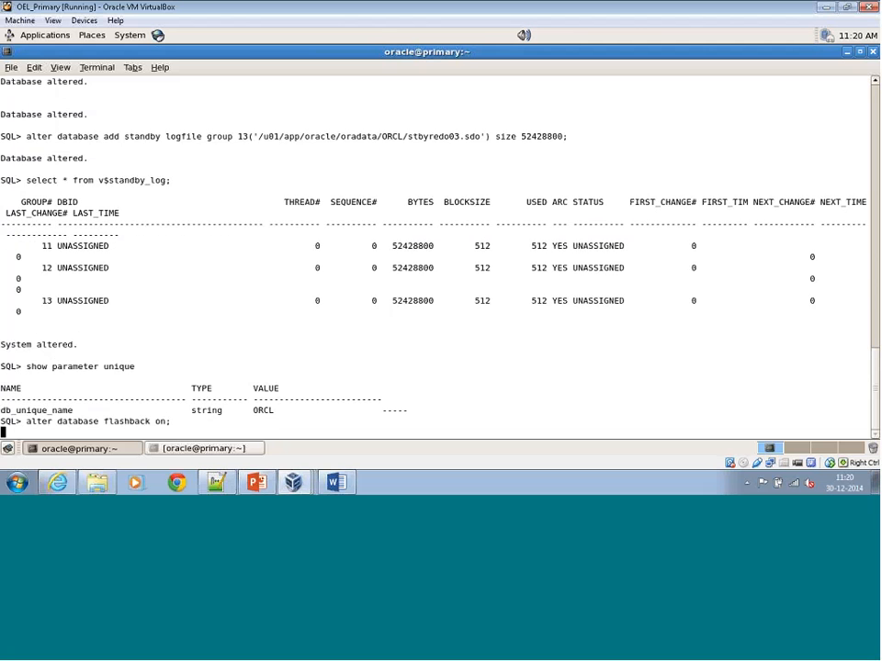
text(selec)
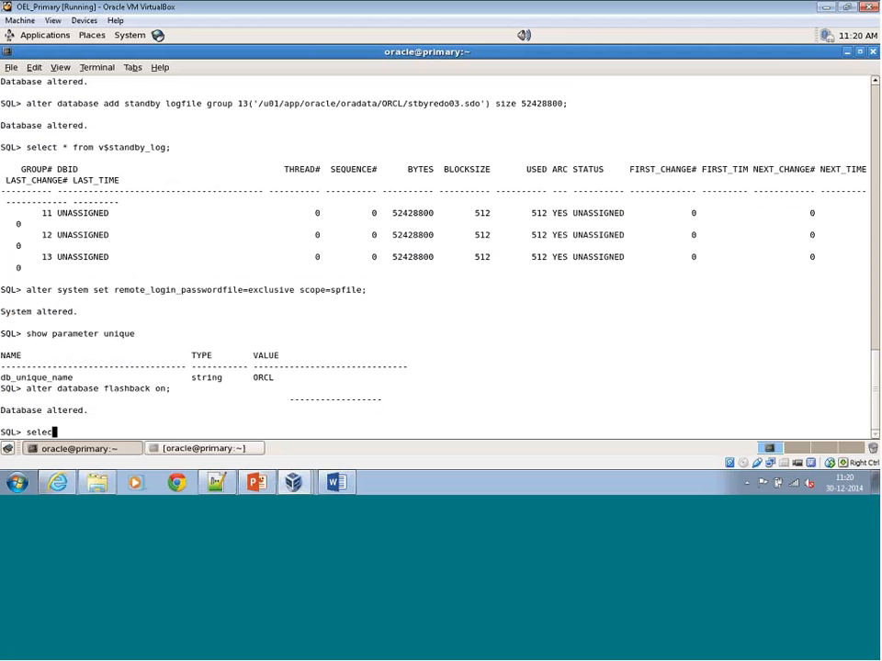
text(t flashback_on from v$database;)
key(Return)
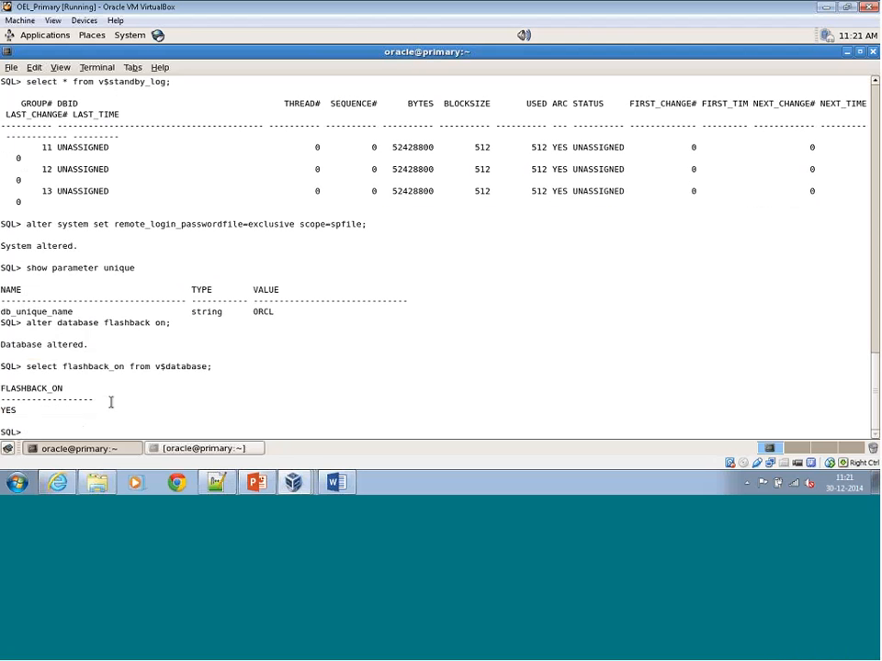
- Switch to PowerPoint to review the Primary Setup checklist slide and return to the OEL_Primary virtual machine
click(255, 482)
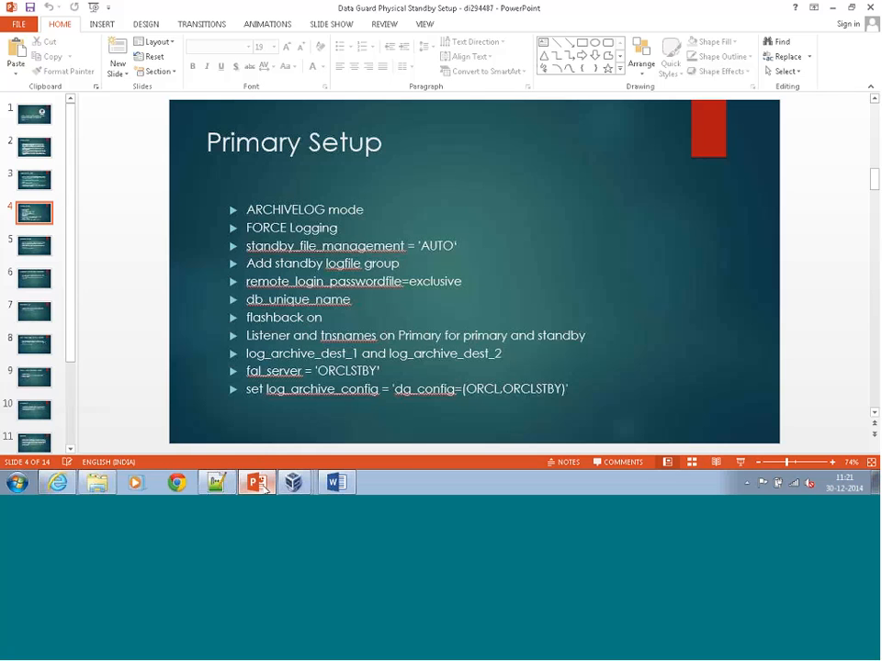
mouse_move(288, 484)
click(291, 435)
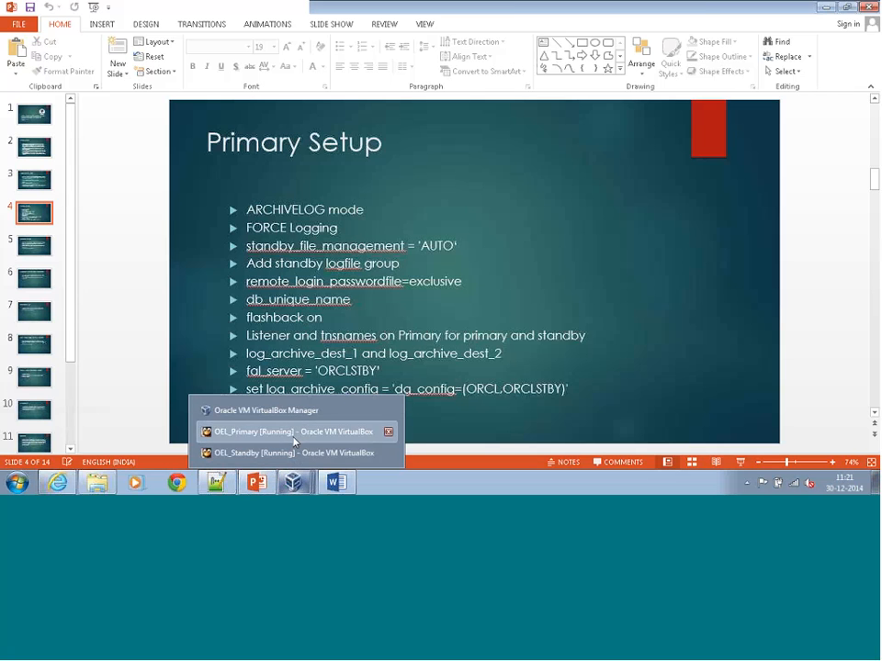
- Run /sbin/ifconfig in the second terminal of the primary machine to check its IP address
click(204, 448)
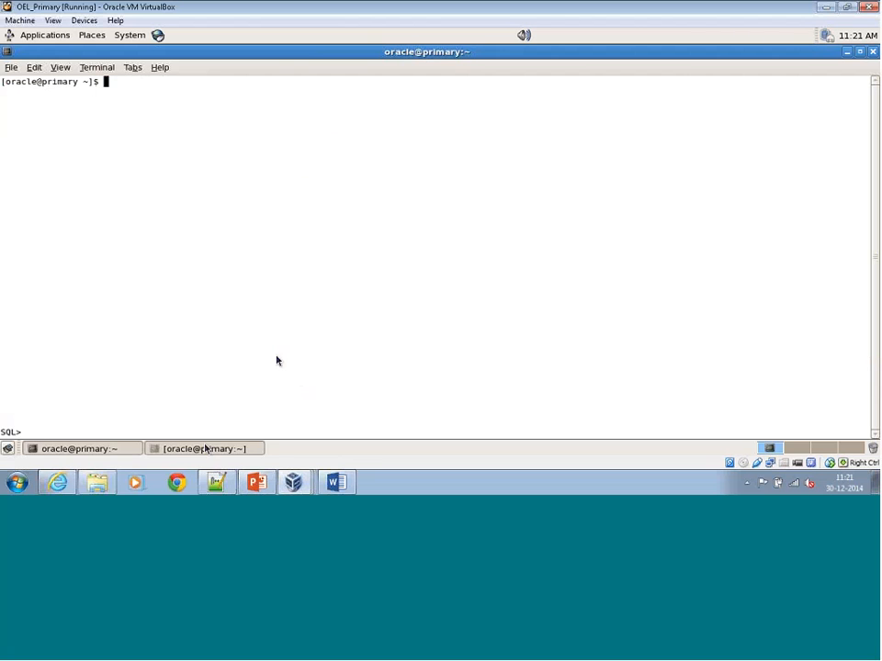
text(/)
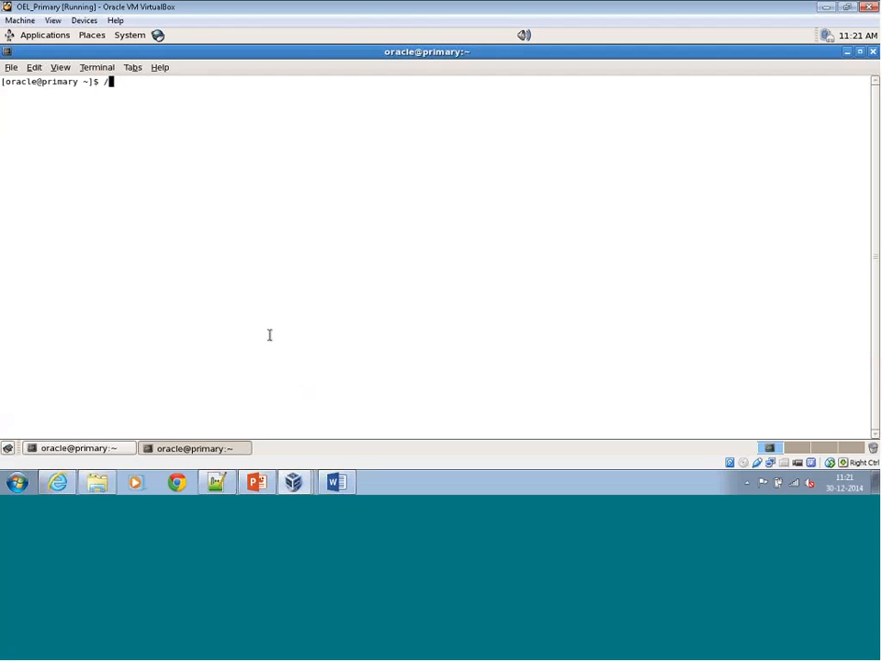
text(sbin/o)
key(BackSpace)
text(ifconfig)
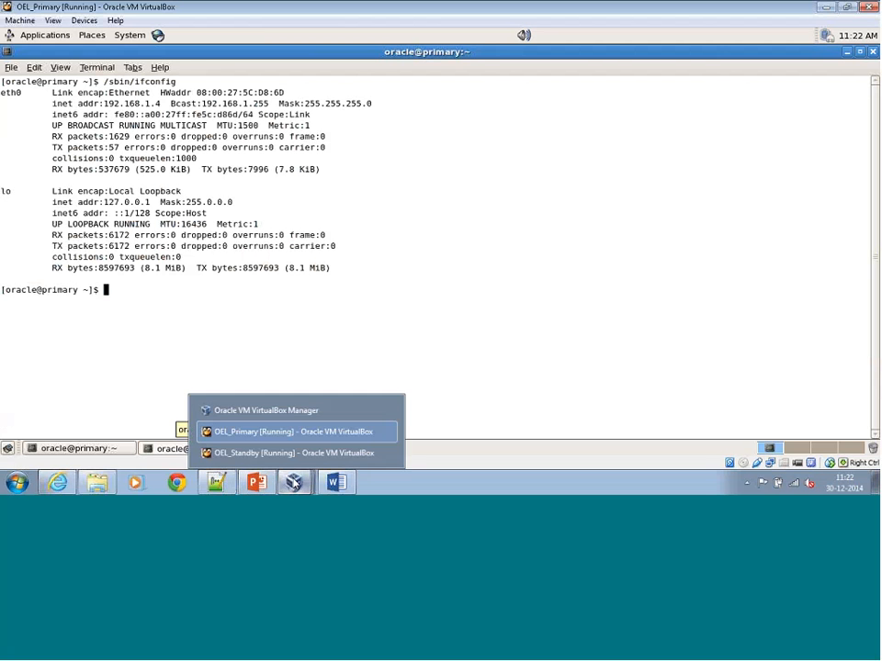
- Switch to the OEL_Standby virtual machine and unlock the oracle session with the account password
click(296, 462)
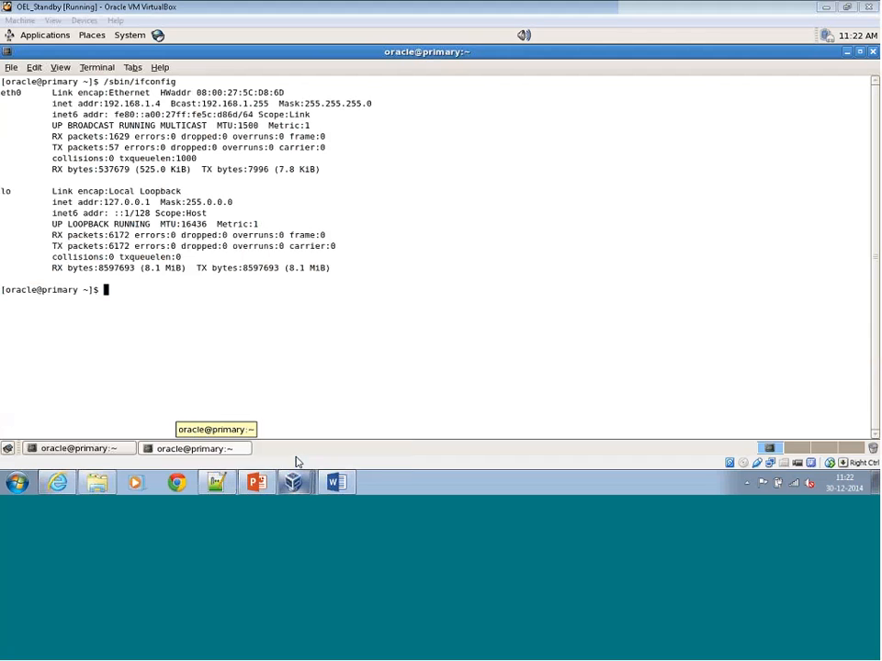
text(********)
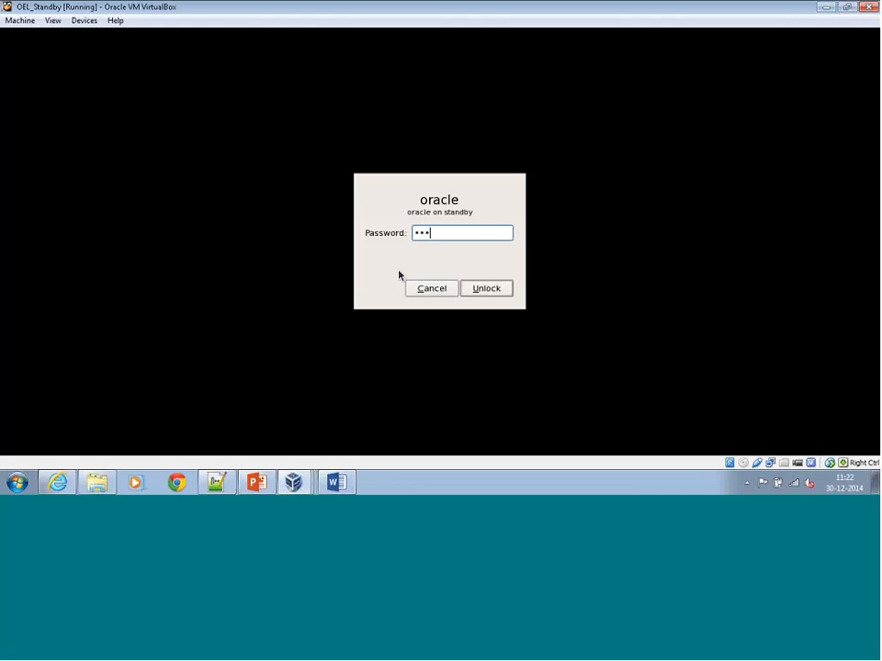
key(Return)
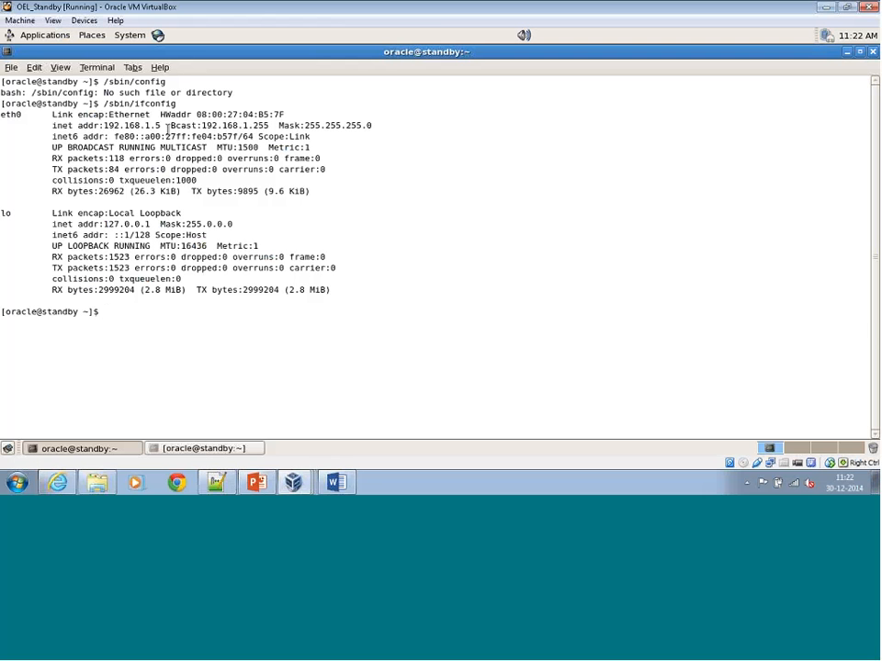
- Switch to Notepad++ and compare the prepared tnsnames.ora_STANDBY and tnsnames.ora_PRIMARY files
click(217, 481)
click(195, 56)
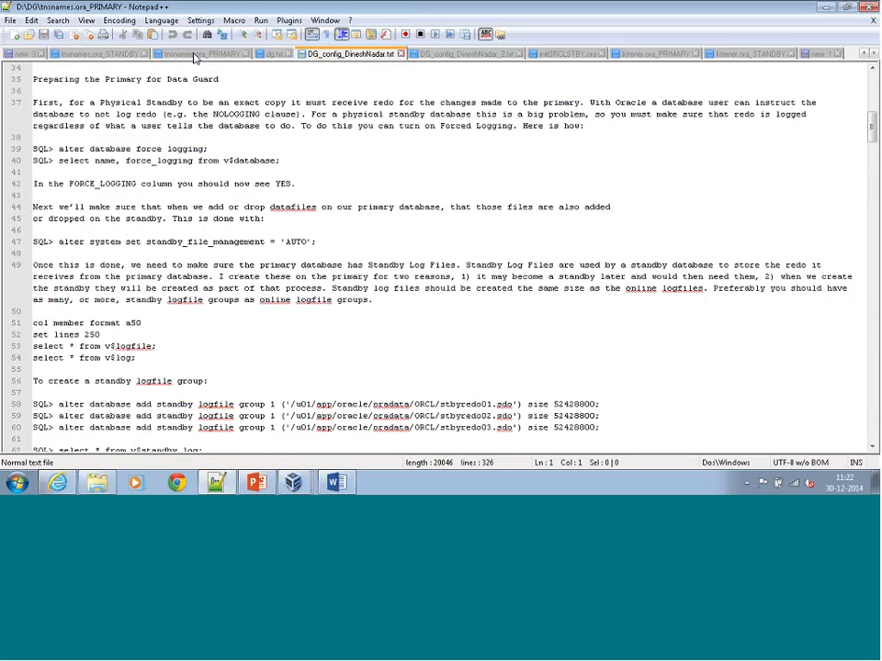
click(112, 56)
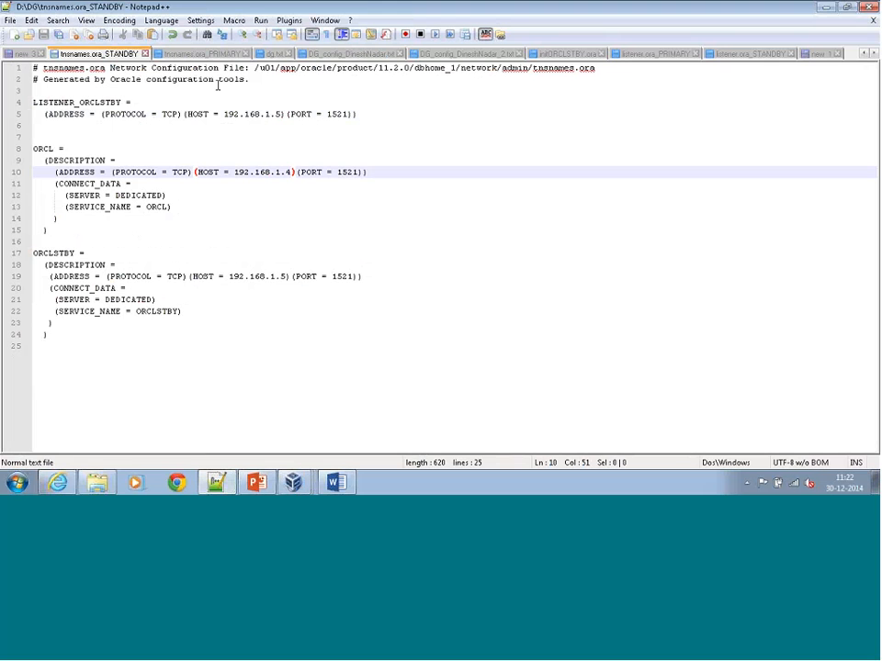
click(197, 54)
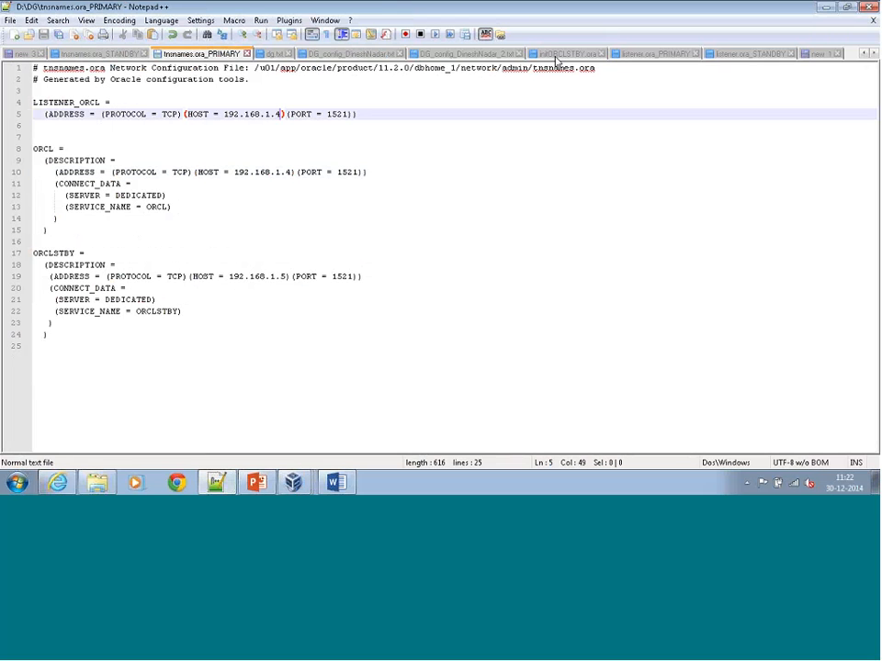
- Examine the global database name, SID and host entries in listener.ora_PRIMARY and the host address in listener.ora_STANDBY
click(646, 55)
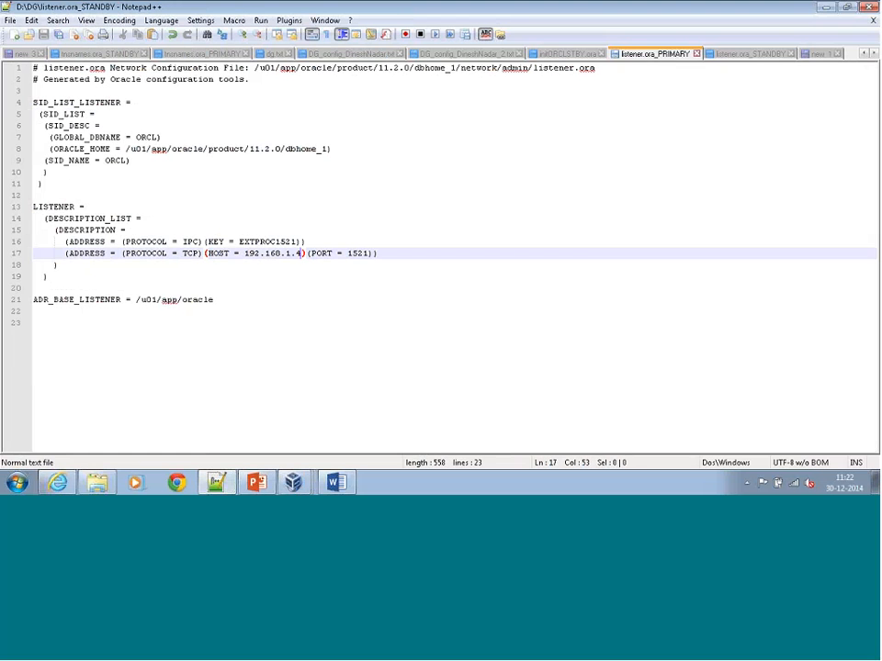
click(749, 53)
click(643, 54)
click(136, 137)
drag(136, 137, 157, 137)
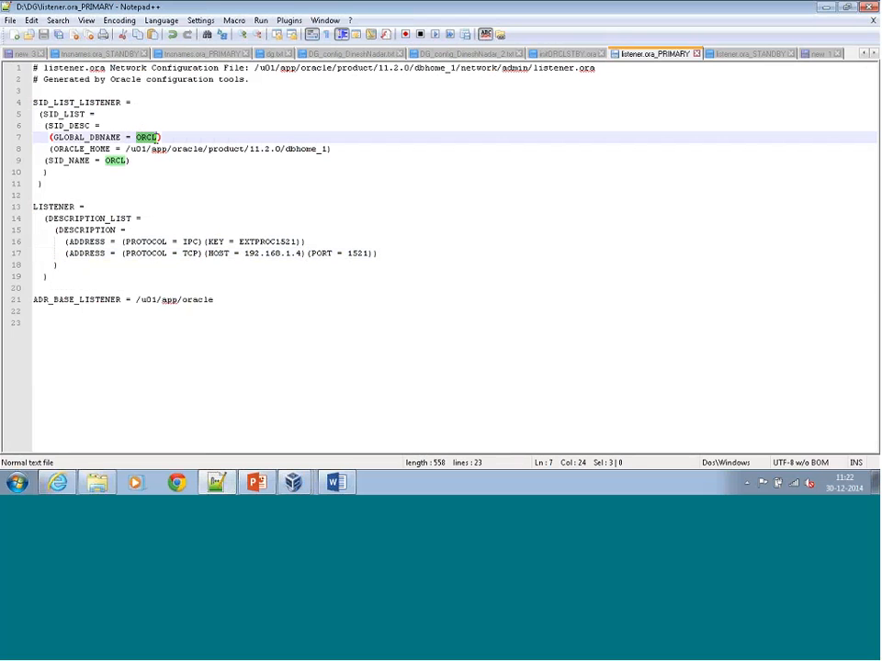
click(156, 161)
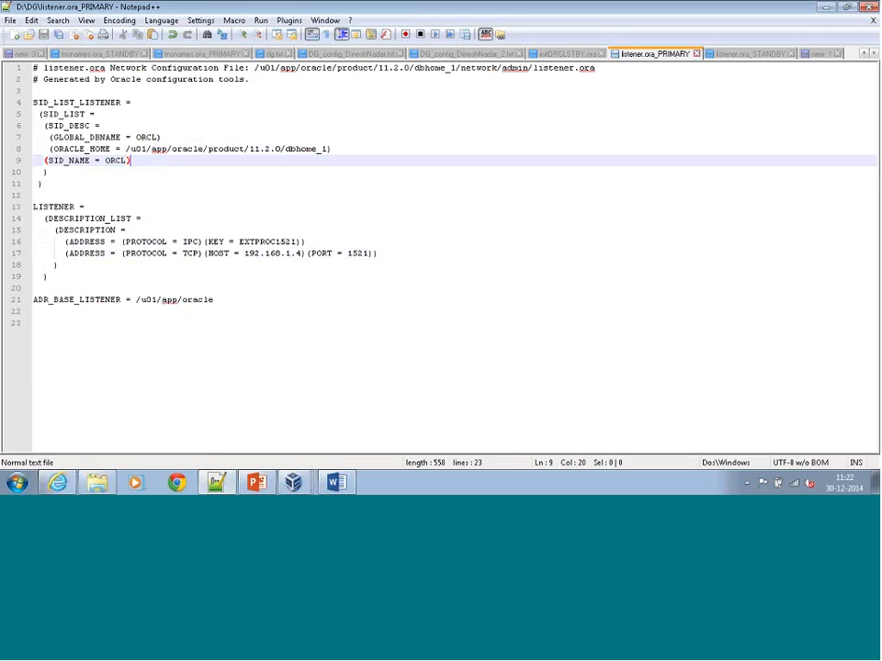
drag(244, 254, 301, 257)
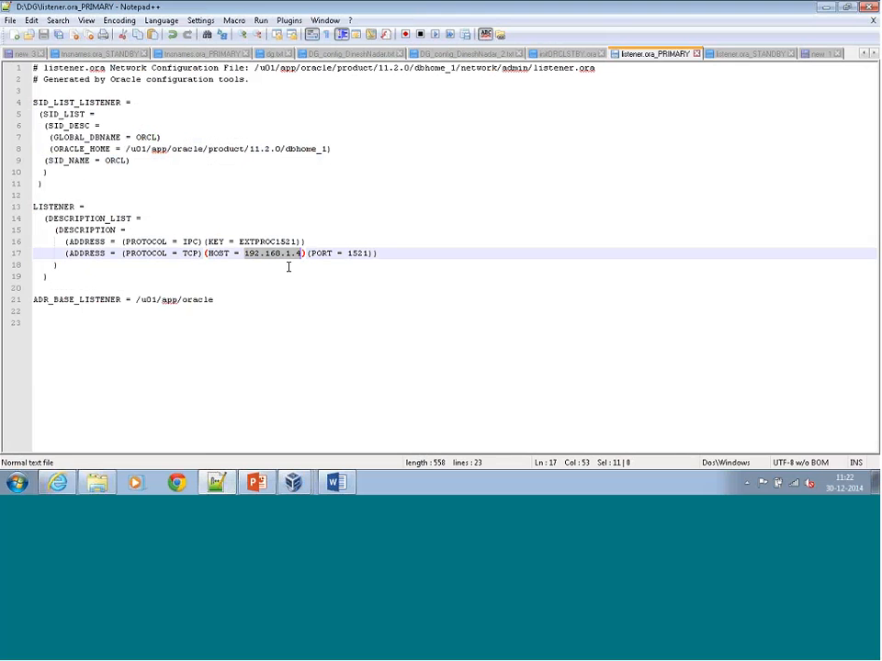
click(718, 56)
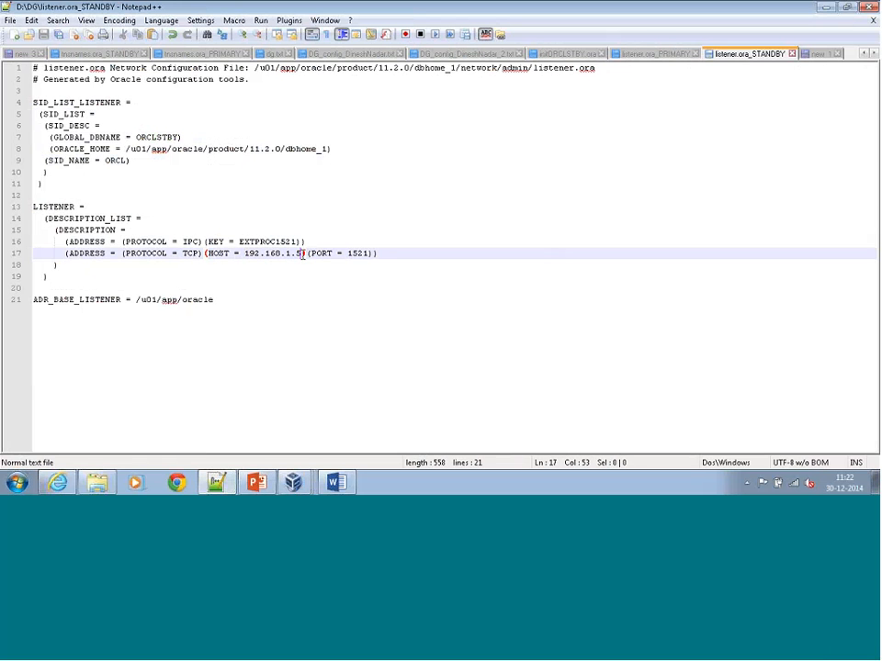
drag(302, 254, 285, 255)
- Review the ORCL and ORCLSTBY entries in tnsnames.ora_PRIMARY
click(166, 55)
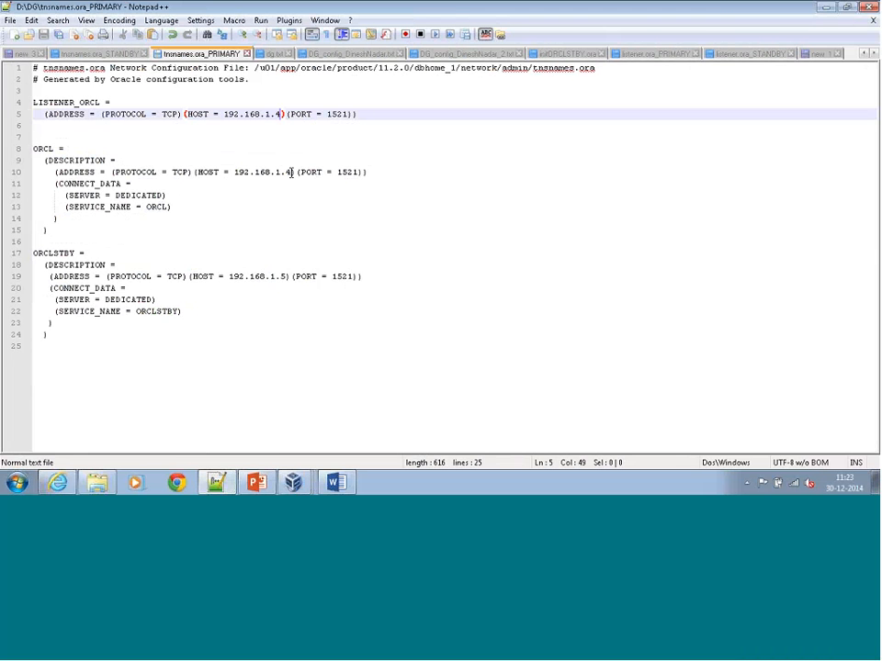
drag(75, 253, 39, 252)
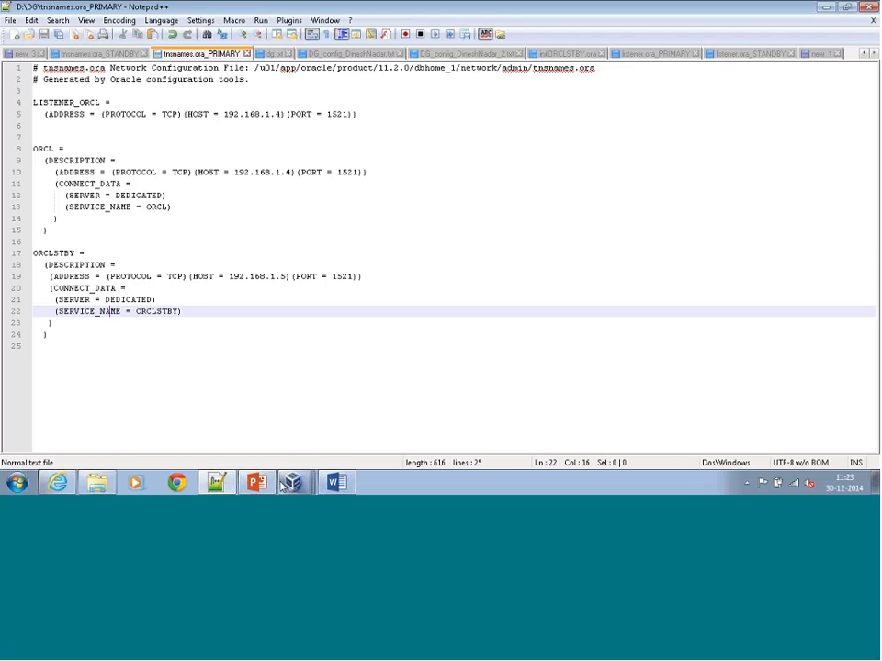
- Switch to the OEL_Primary virtual machine and open the u01 folder from the root file system in the file browser
mouse_move(293, 482)
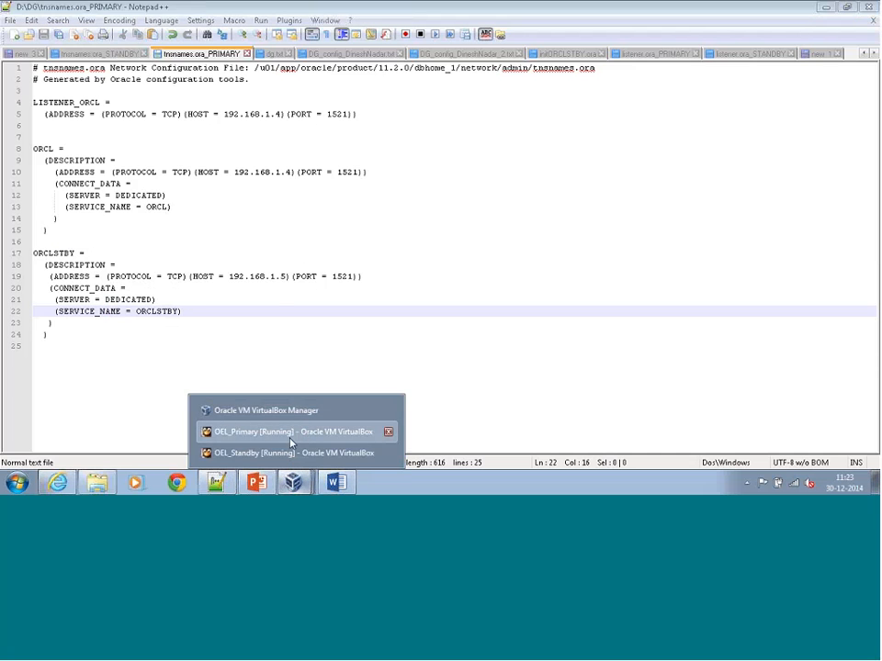
click(291, 444)
click(92, 35)
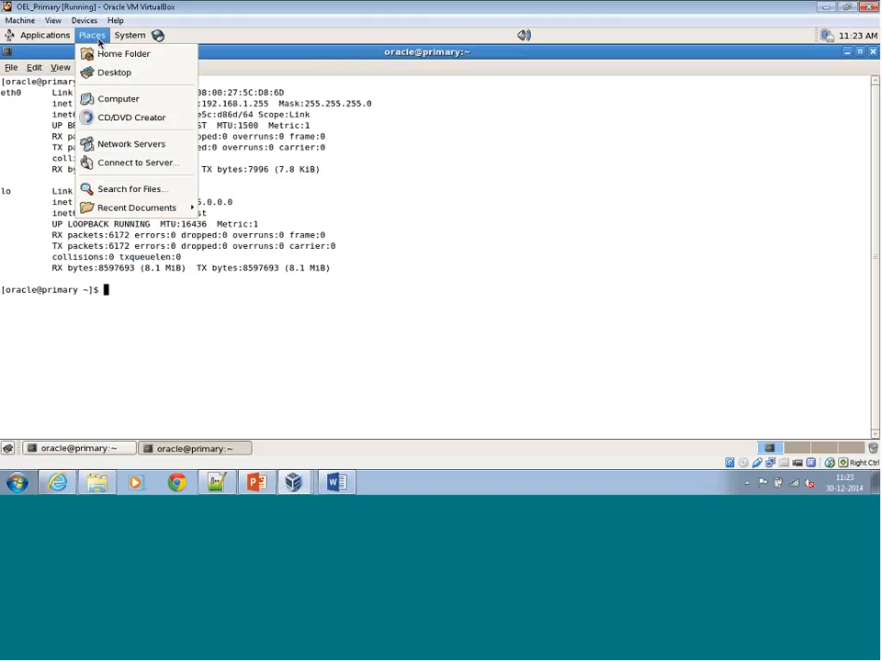
click(118, 99)
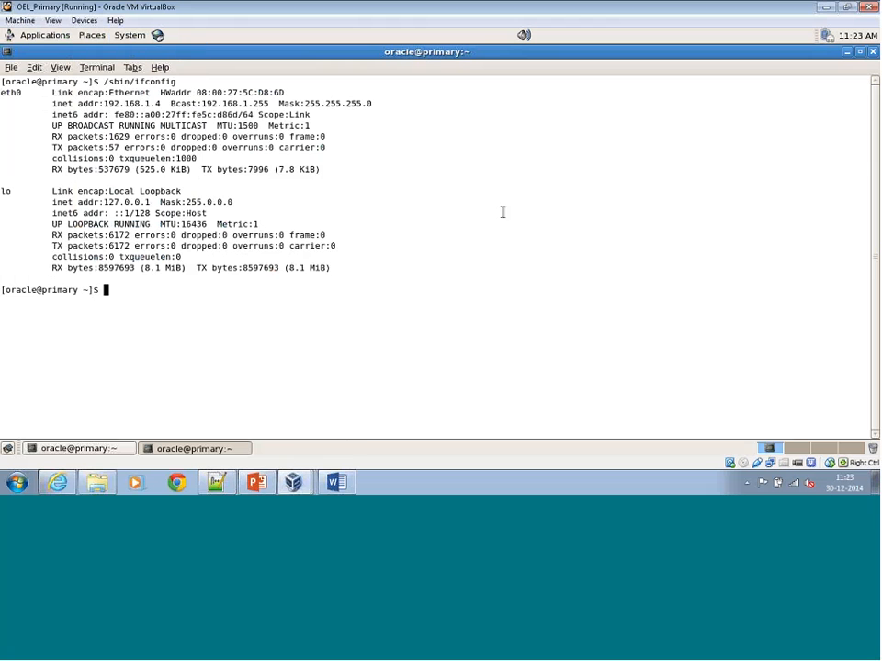
double_click(444, 216)
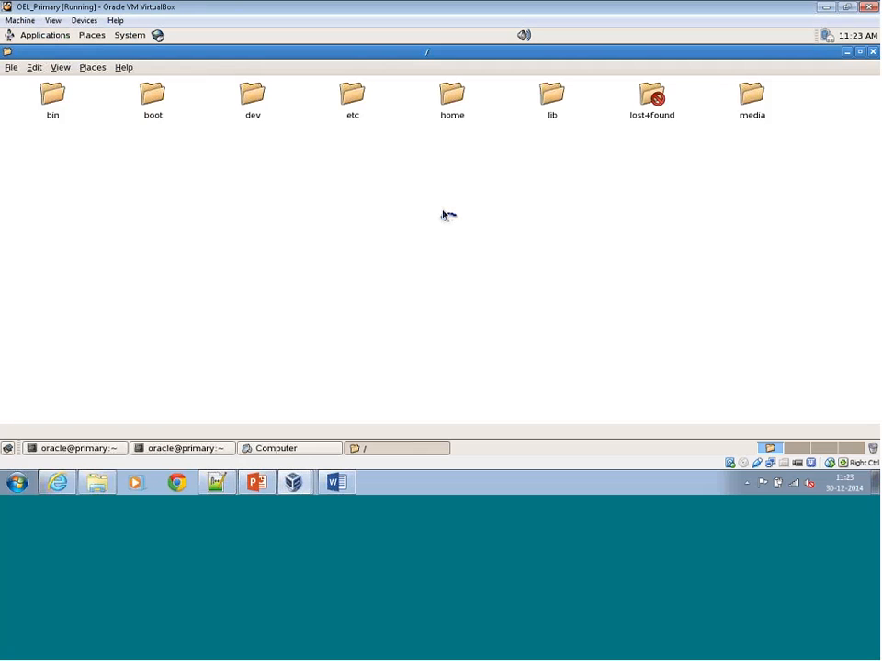
click(446, 212)
double_click(447, 211)
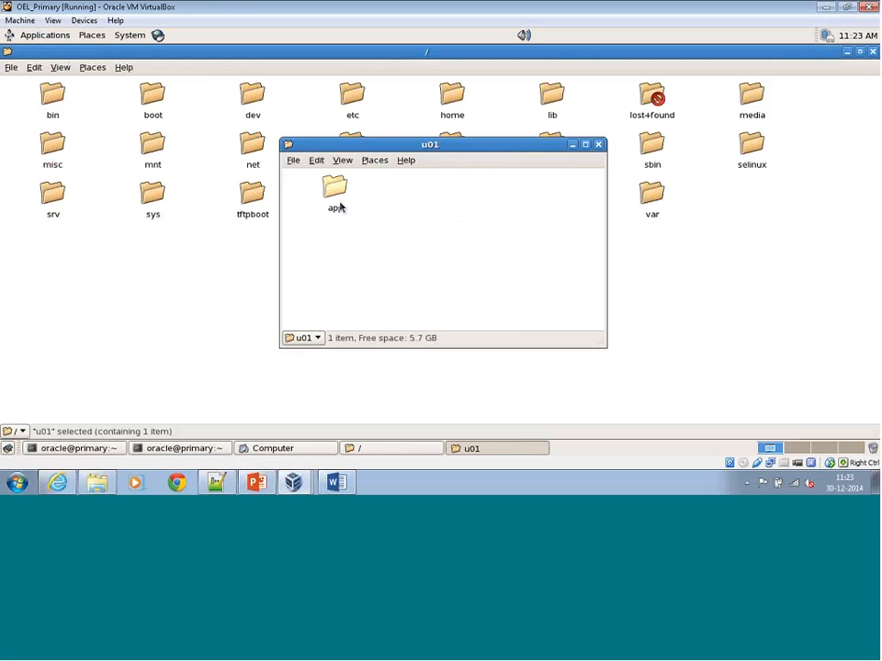
- From the u01 folder, open app/oracle/product/11.2.0/dbhome_1
double_click(339, 198)
double_click(341, 201)
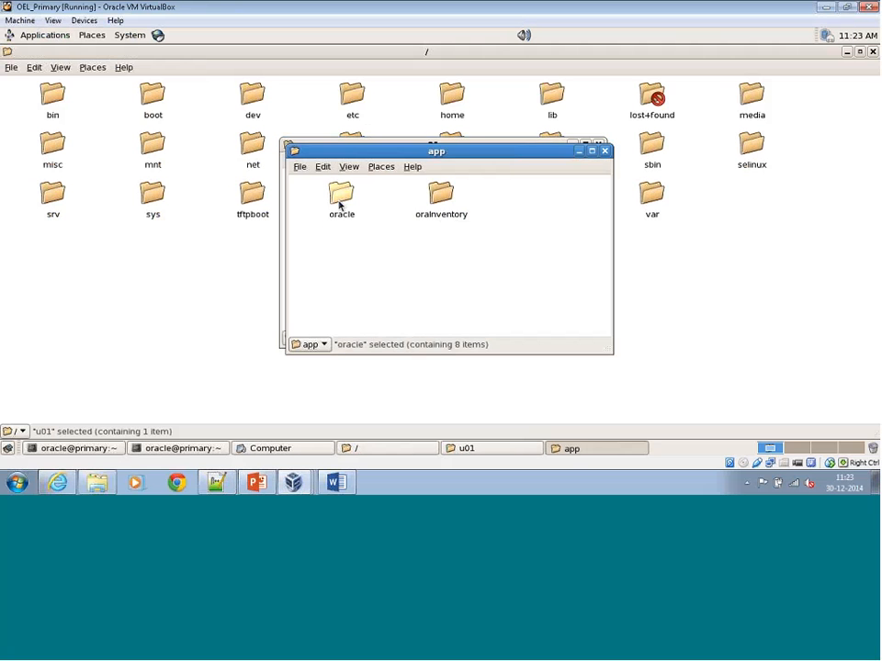
double_click(449, 295)
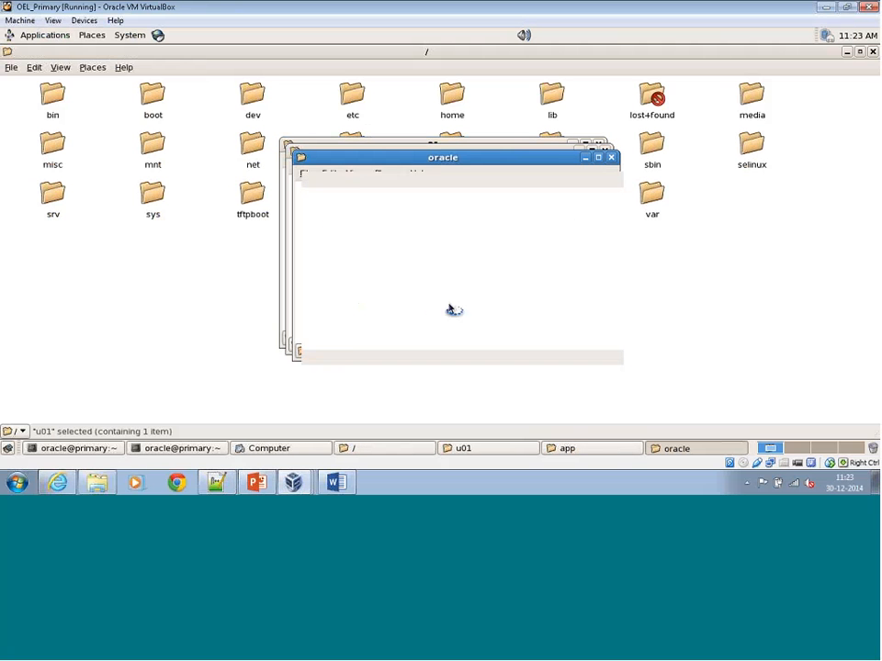
double_click(348, 211)
double_click(360, 215)
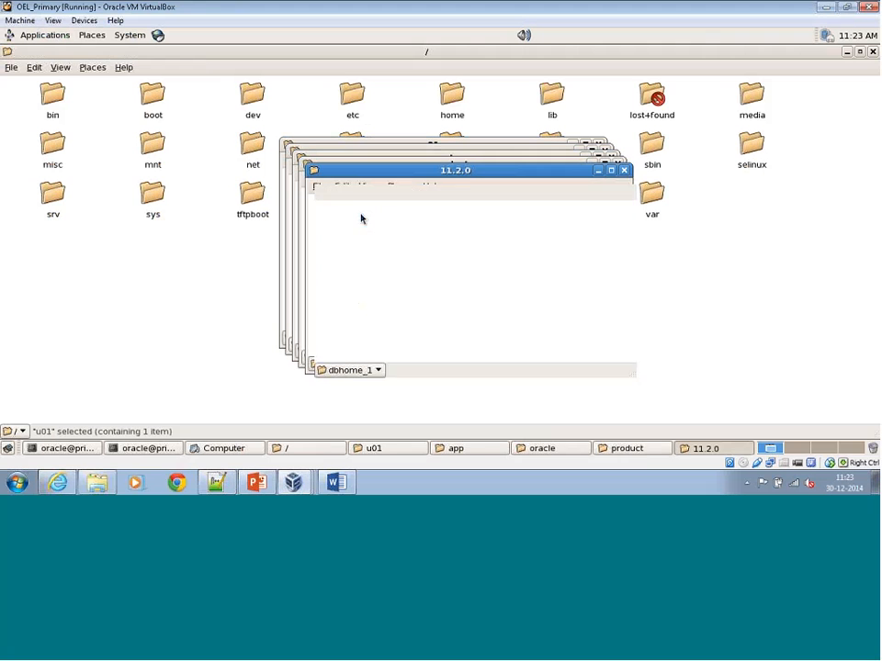
- Open the network/admin folder inside dbhome_1 and maximize its window
click(473, 276)
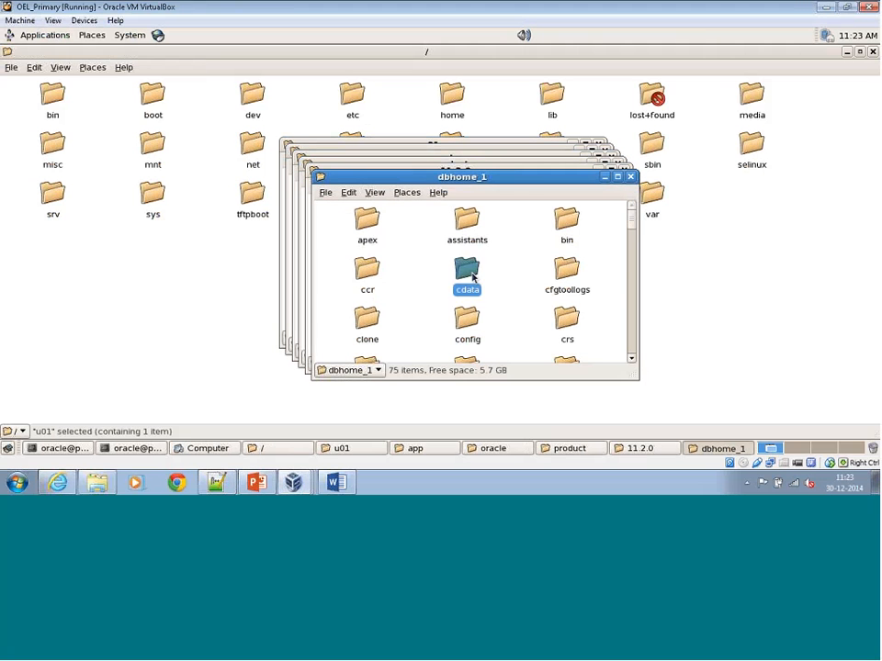
text(n)
double_click(468, 336)
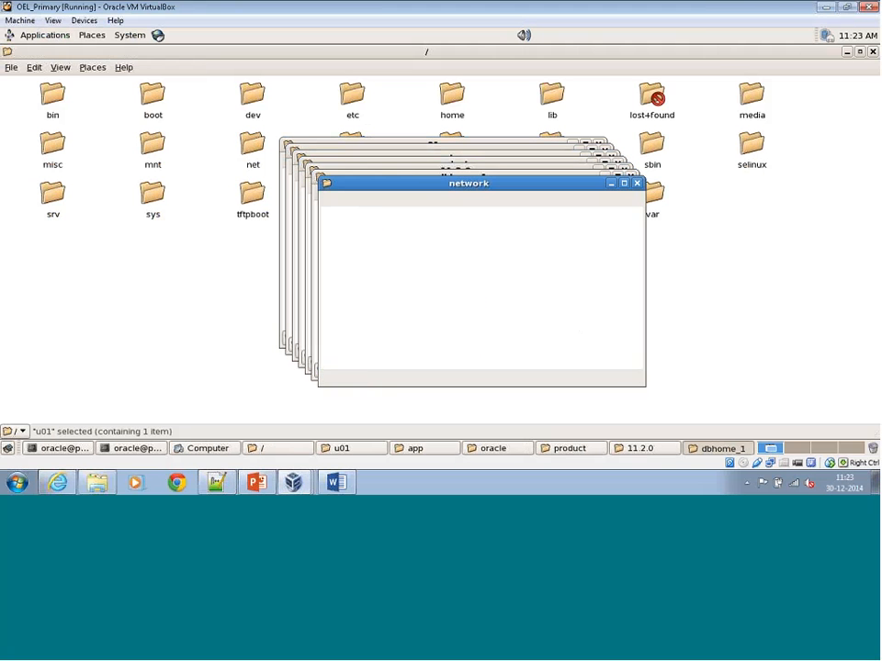
click(376, 236)
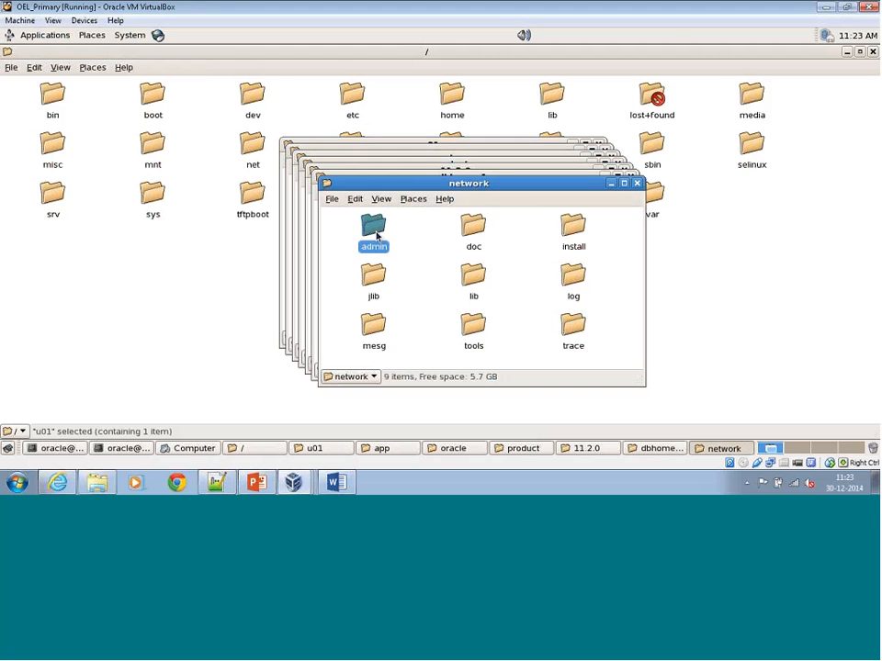
double_click(376, 236)
double_click(486, 184)
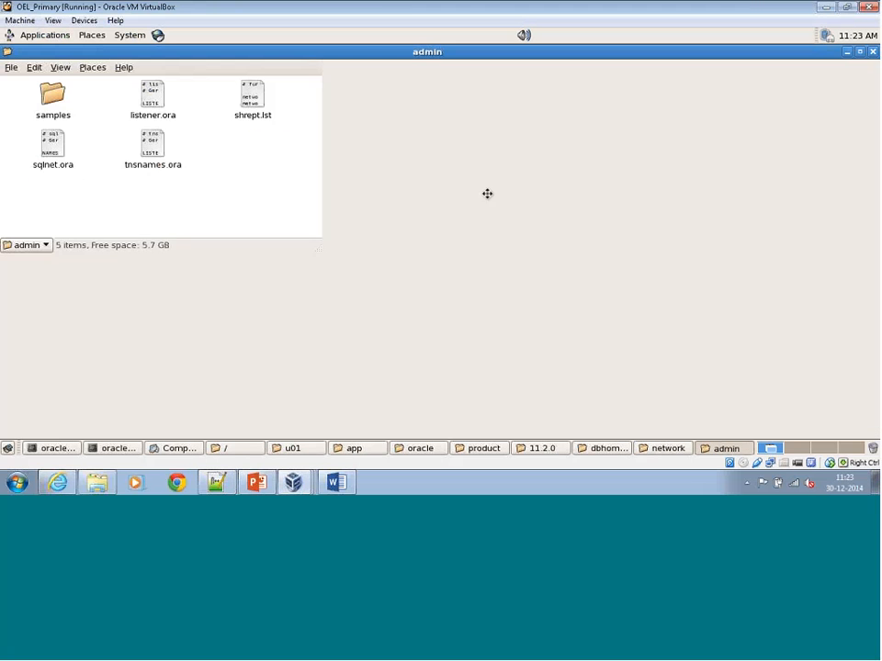
- Open listener.ora from the admin folder in Text Editor and maximize the editor window
click(152, 101)
right_click(155, 103)
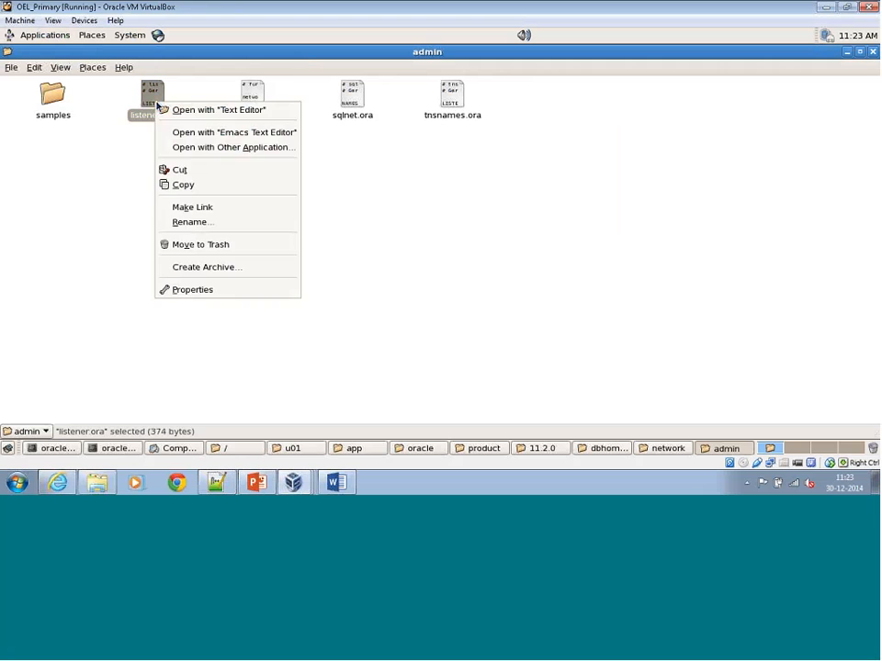
click(180, 110)
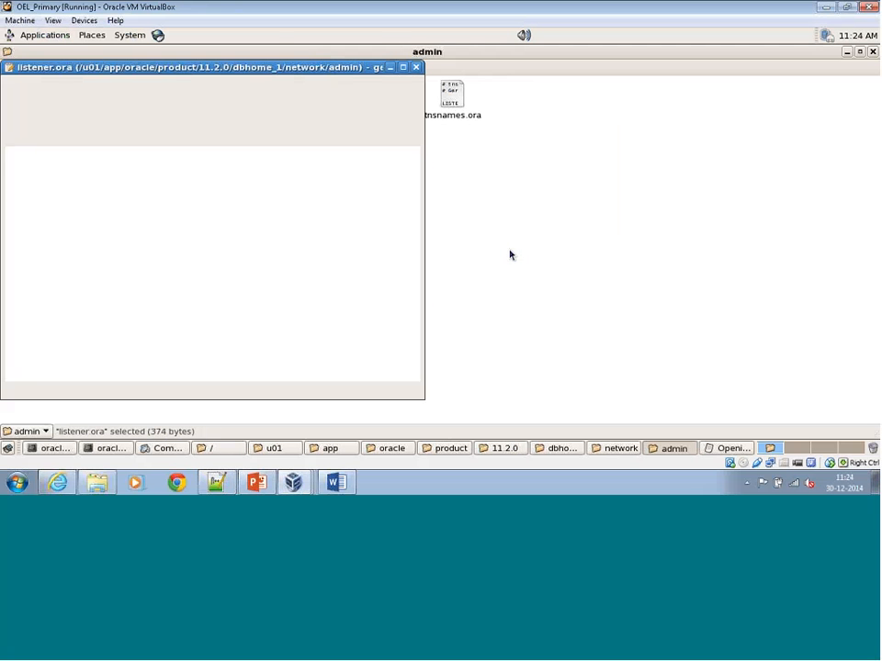
click(403, 67)
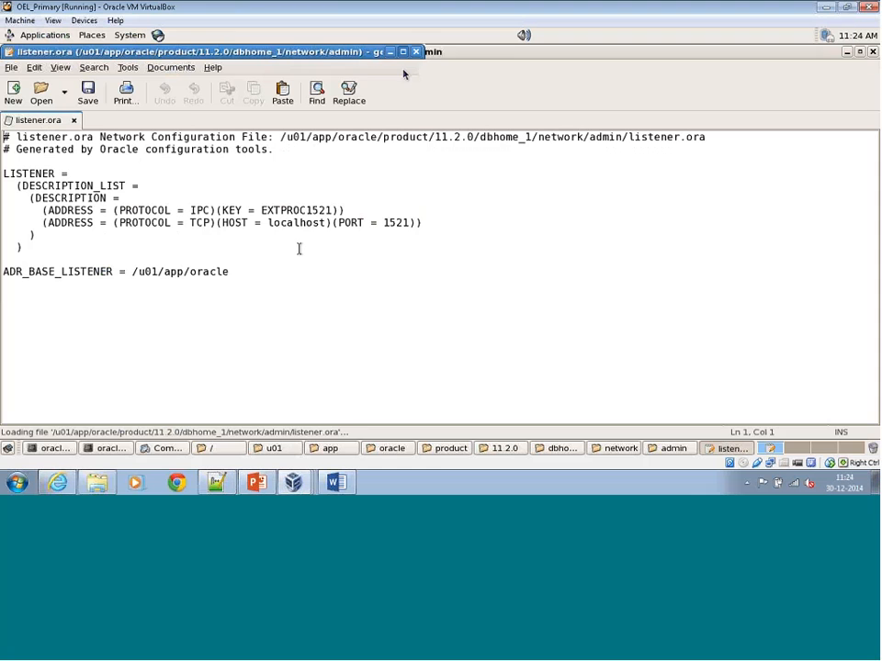
click(219, 482)
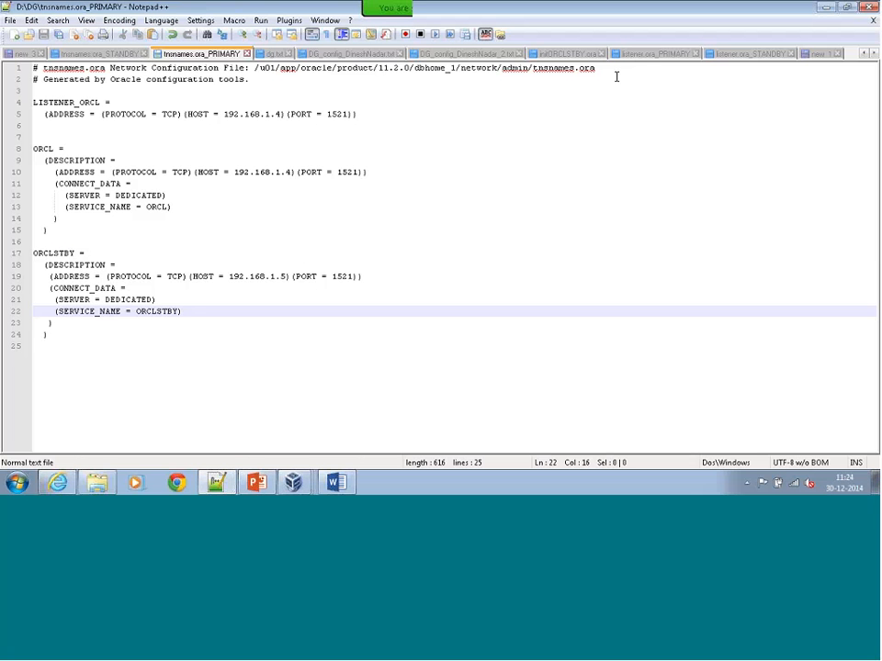
mouse_move(293, 482)
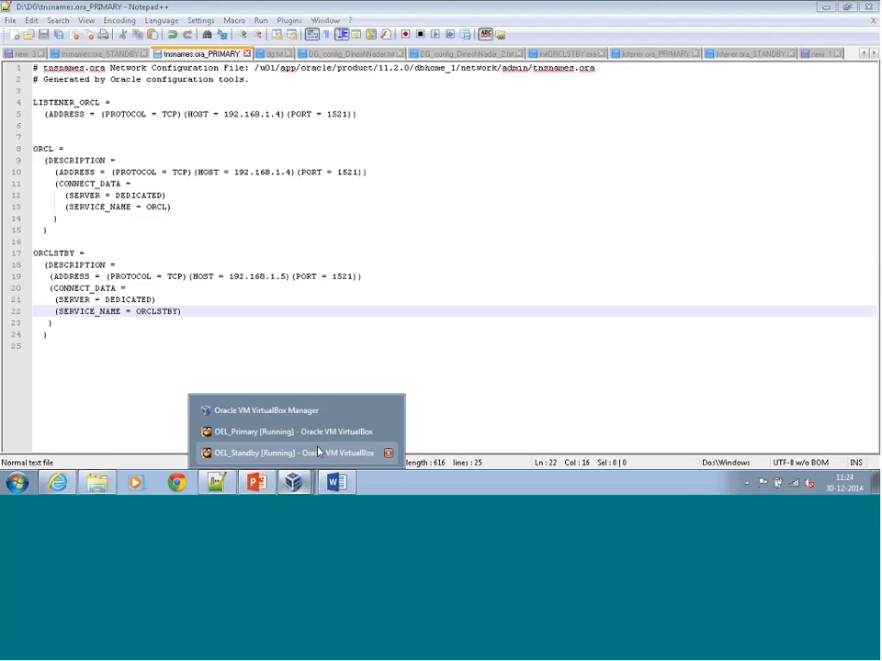
click(313, 428)
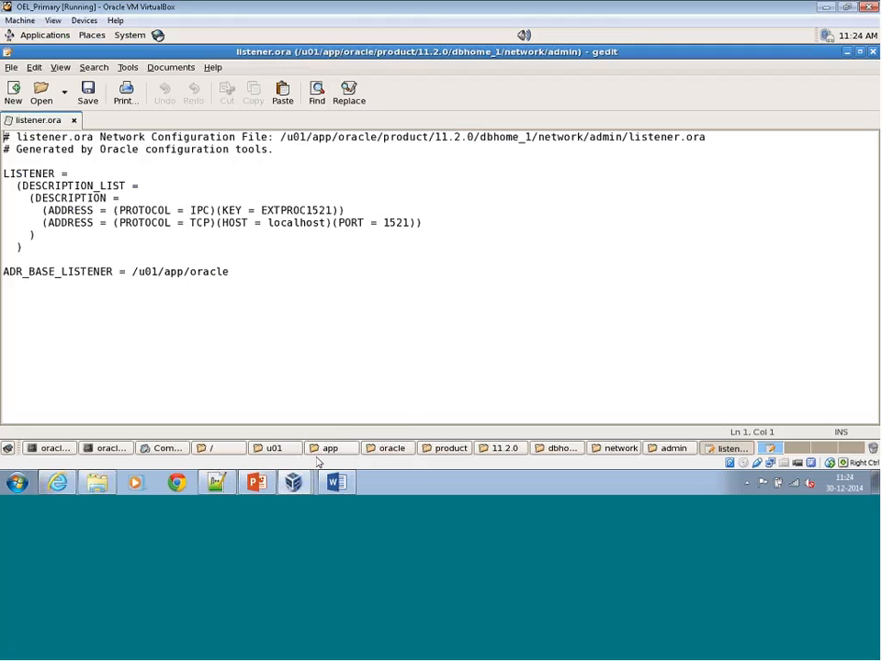
- Switch to Notepad++ and copy the entire contents of listener.ora_PRIMARY
click(216, 484)
click(664, 54)
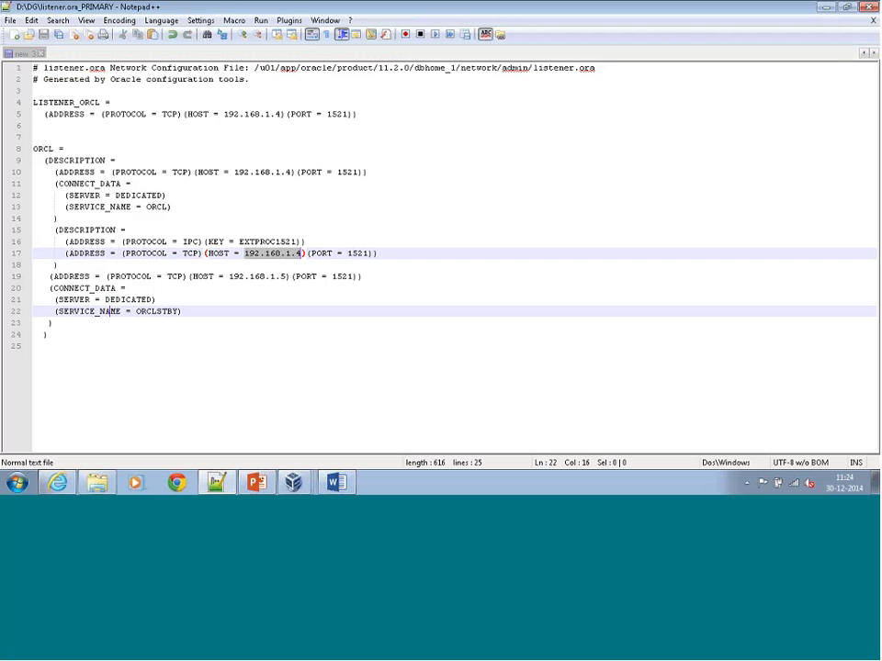
click(323, 335)
key(ctrl+a)
key(ctrl+c)
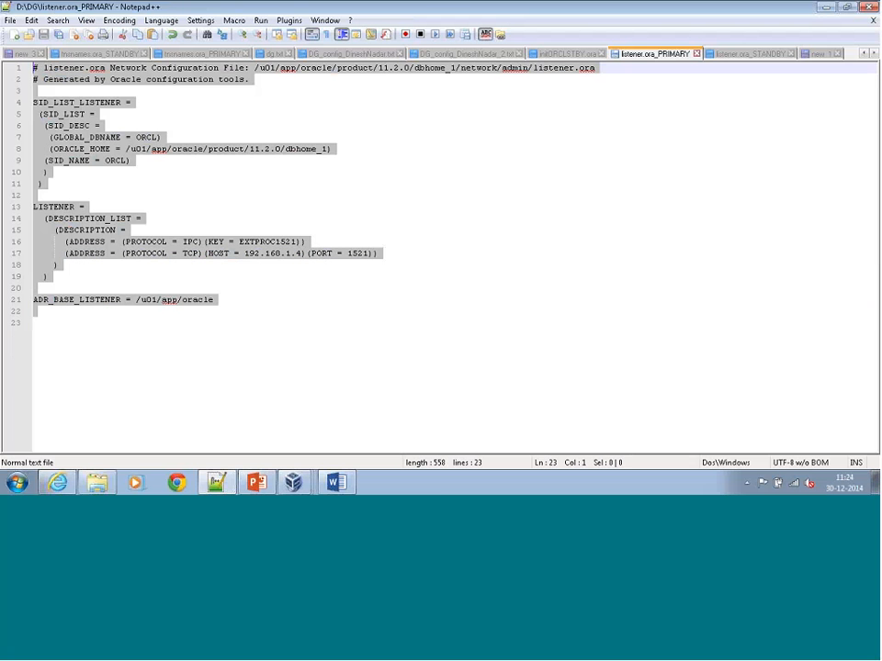
- Switch to the OEL_Primary virtual machine, replace all text in listener.ora with the copied primary configuration, and save the file
click(293, 483)
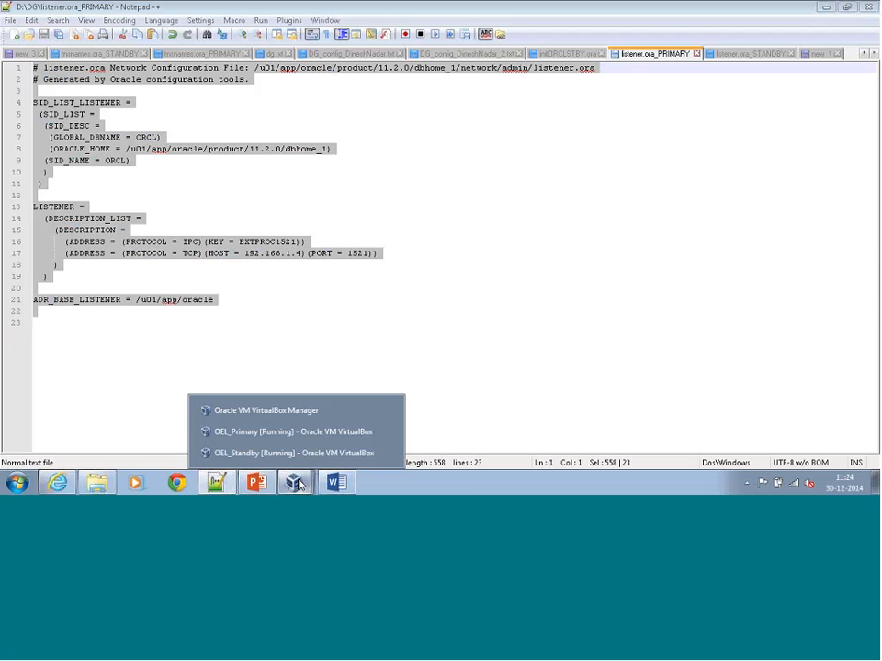
click(307, 430)
click(321, 345)
key(ctrl+a)
key(ctrl+v)
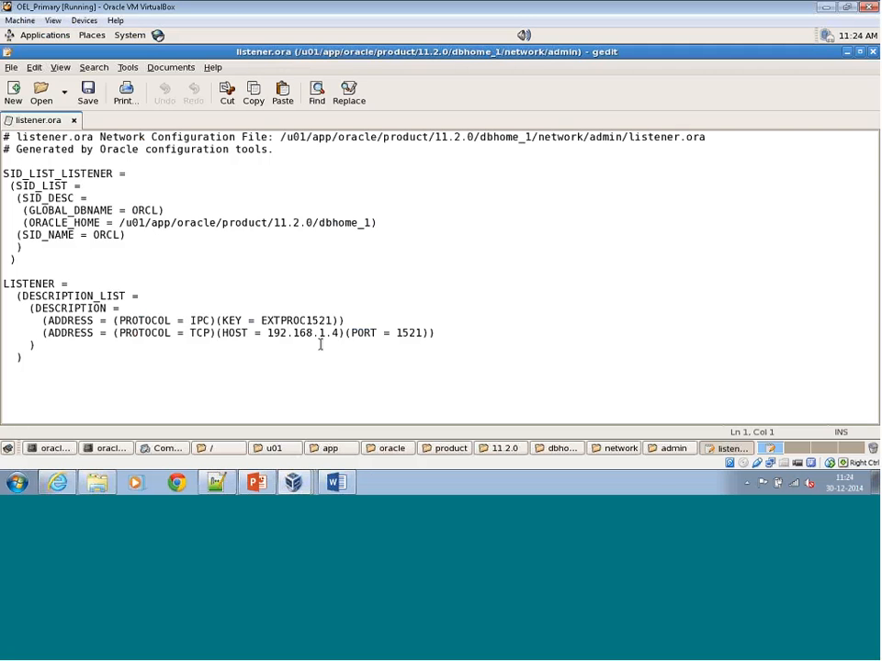
key(ctrl+s)
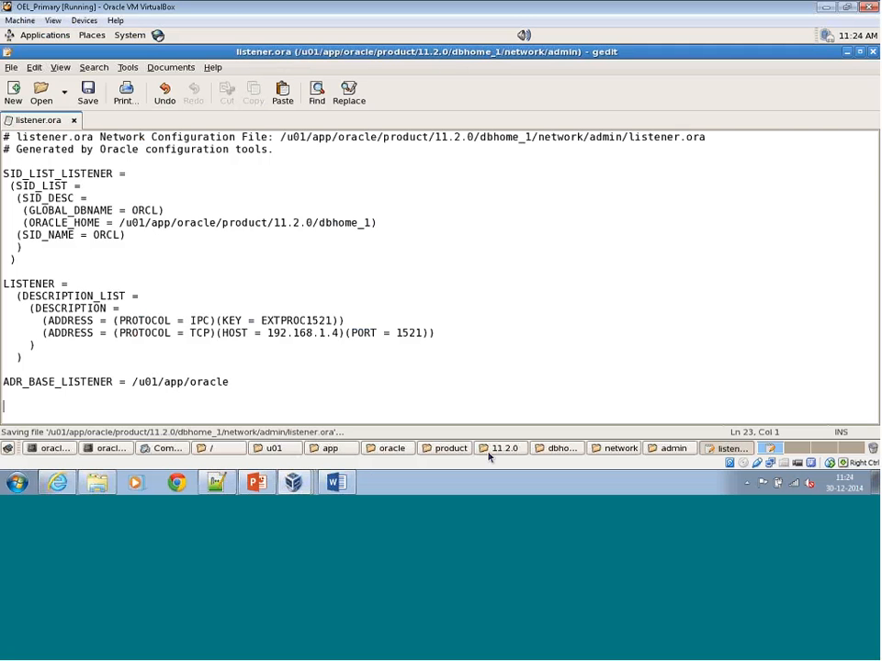
- Open tnsnames.ora from the admin folder in Text Editor
click(671, 448)
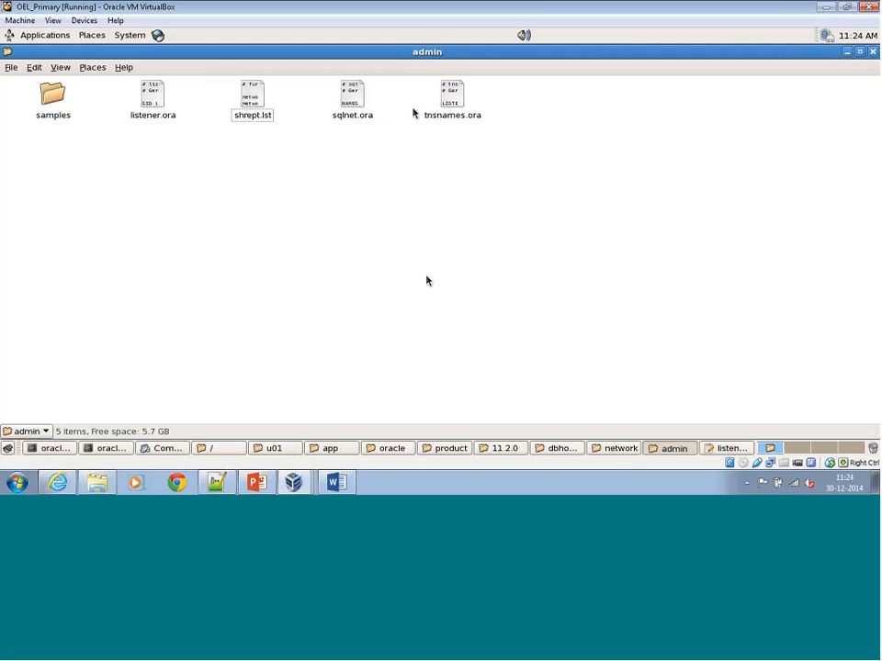
right_click(447, 105)
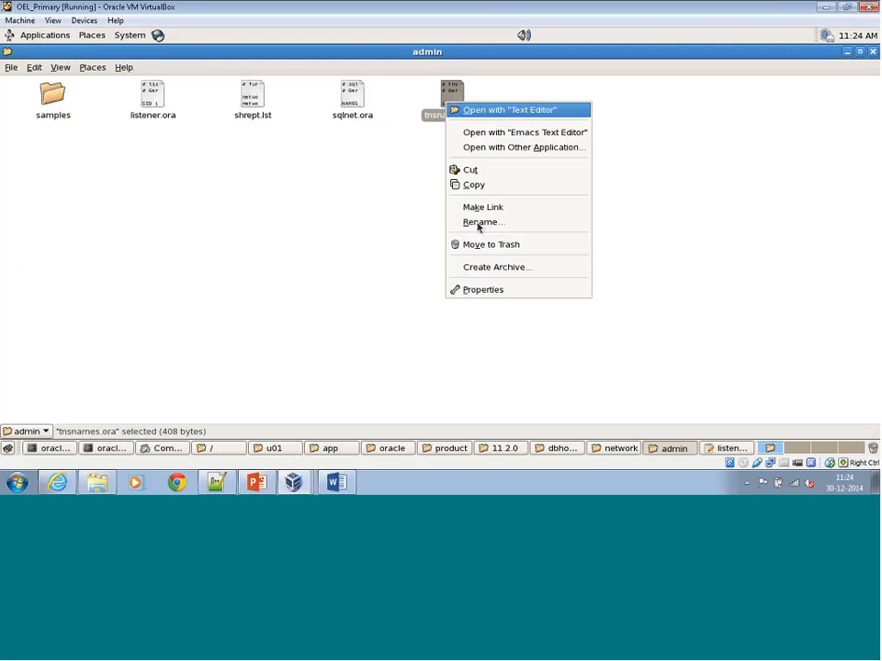
click(515, 111)
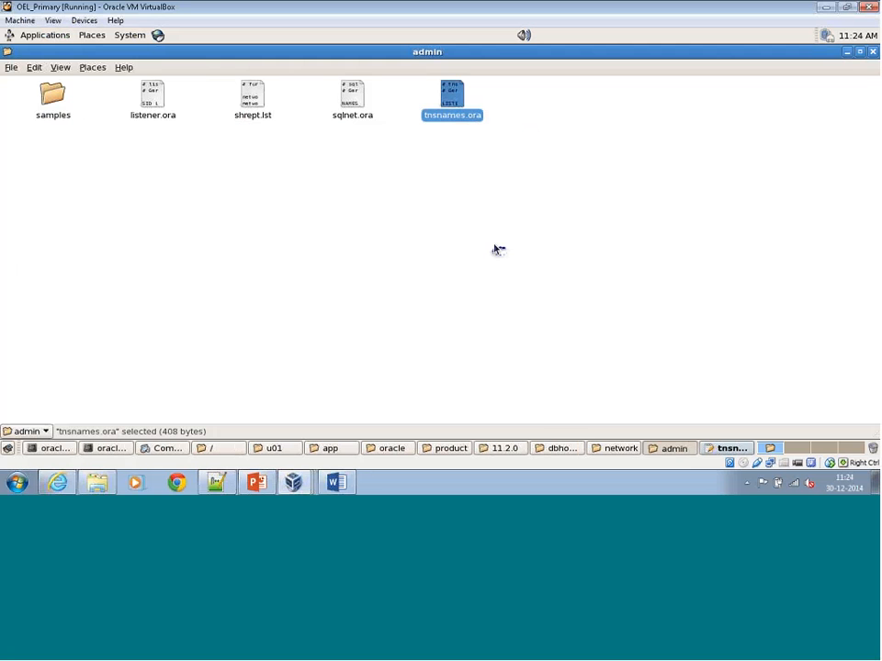
click(724, 450)
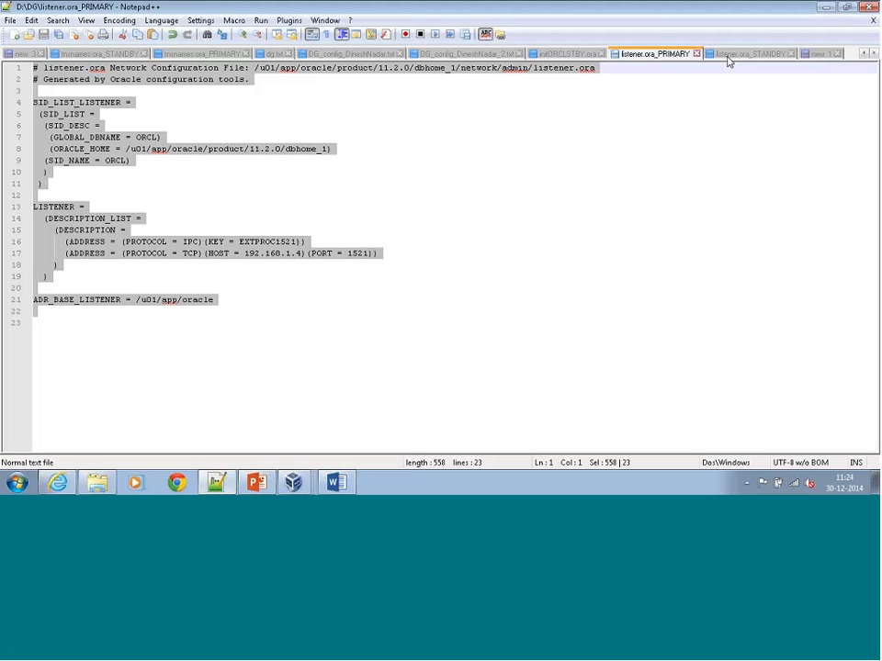
- In Notepad++, copy the entire contents of tnsnames.ora_PRIMARY
click(200, 53)
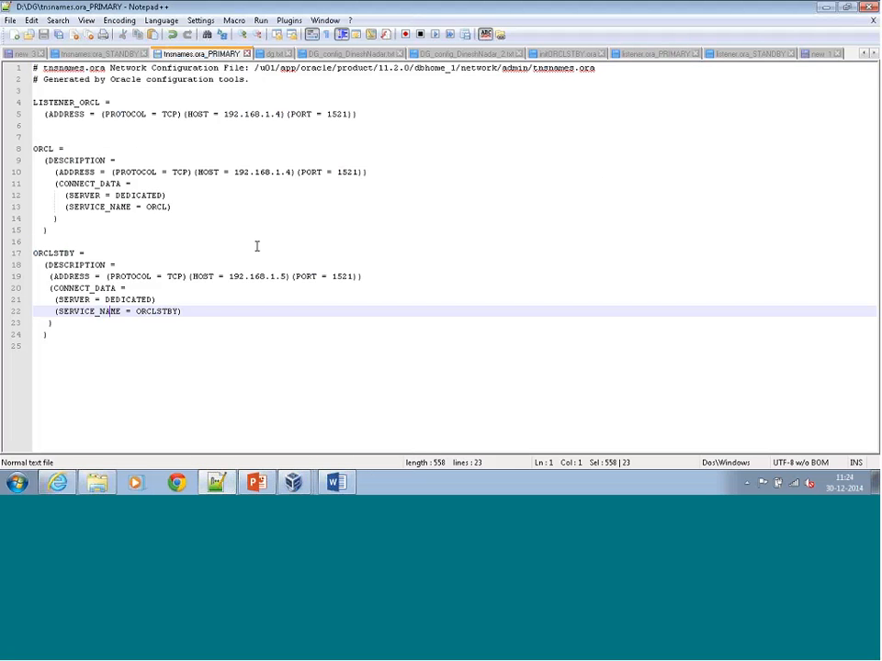
key(ctrl+a)
key(ctrl+c)
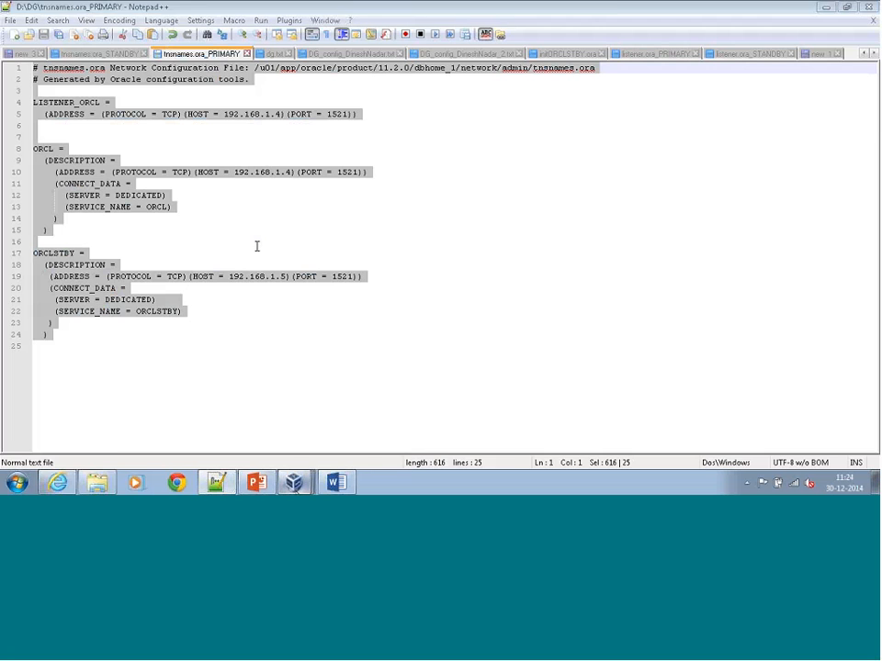
- On OEL_Primary, replace all text in tnsnames.ora with the copied ORCL and ORCLSTBY entries, save it, and minimize the editor
click(293, 482)
click(323, 424)
click(359, 310)
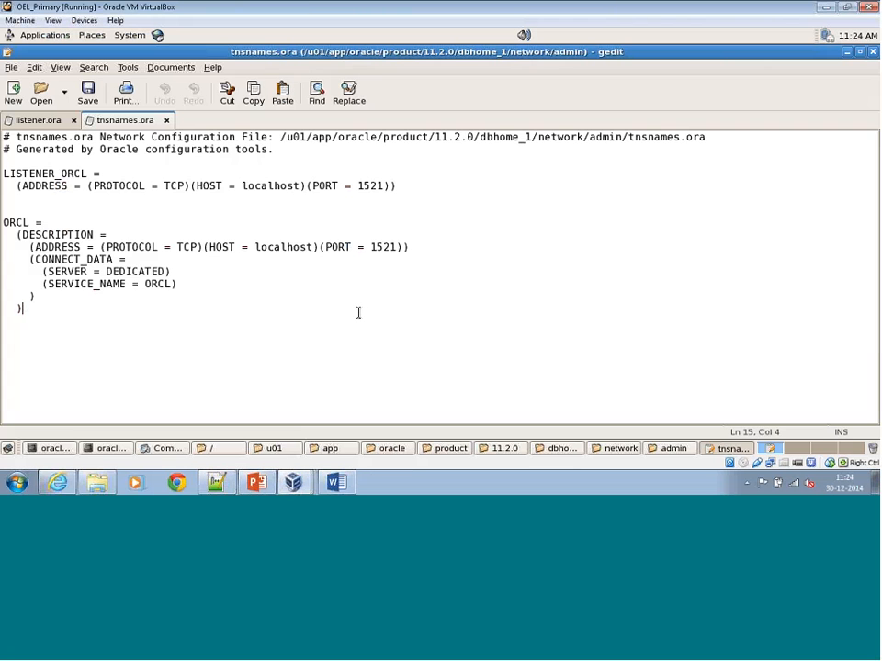
key(ctrl+a)
key(ctrl+v)
key(ctrl+s)
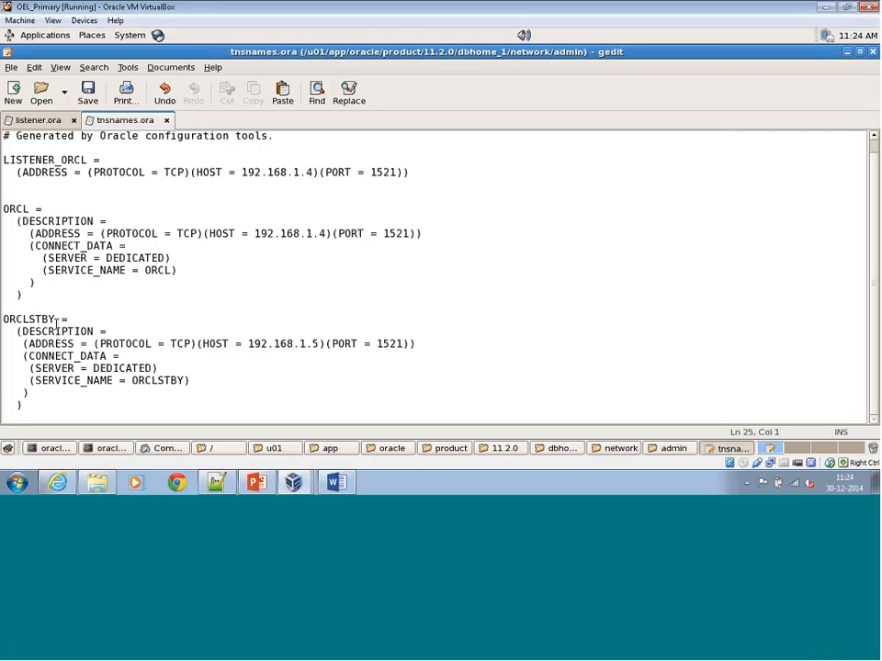
click(846, 52)
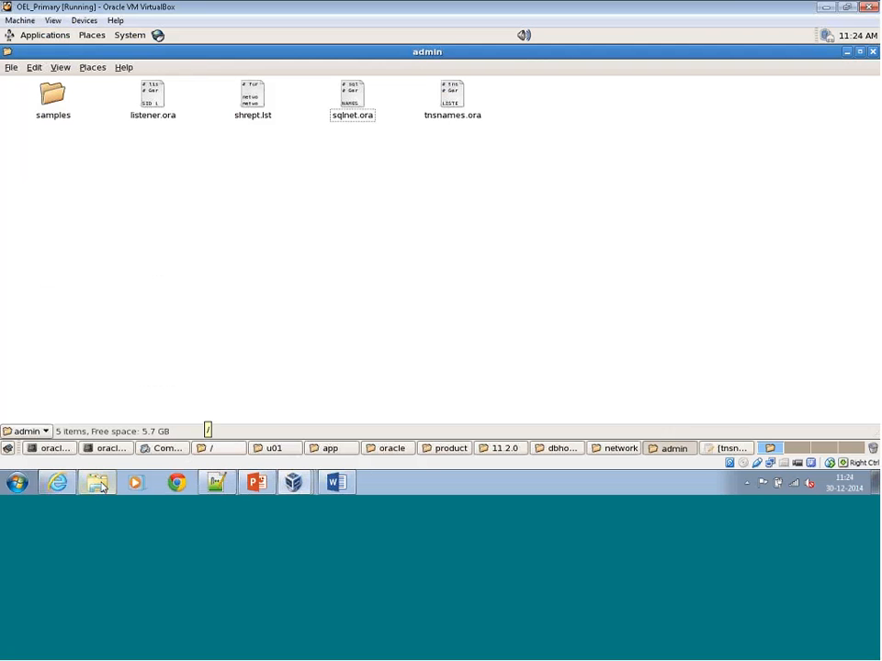
- Switch to the OEL_Standby virtual machine and open the u01 folder from the root file system in the file browser
mouse_move(284, 491)
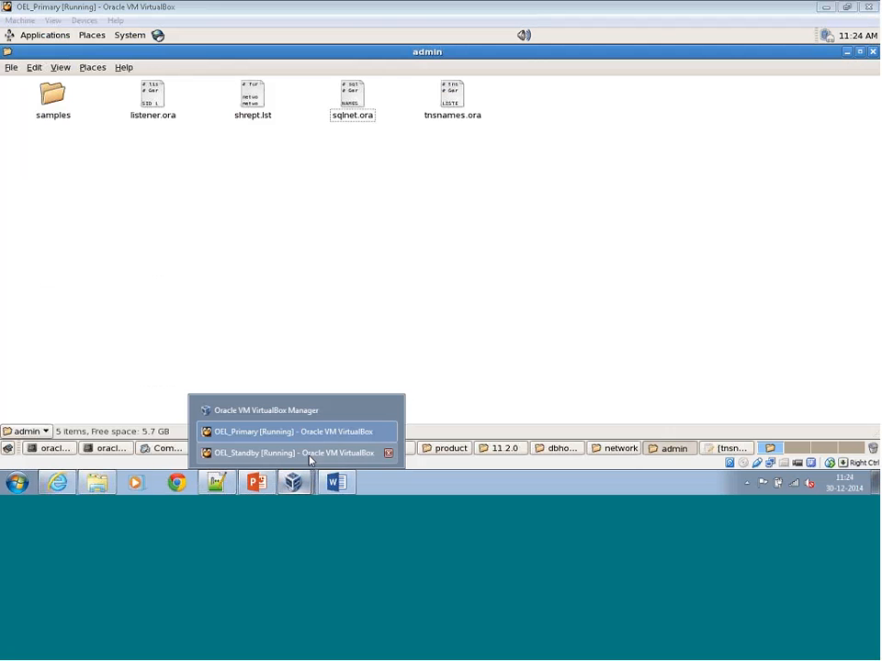
click(308, 453)
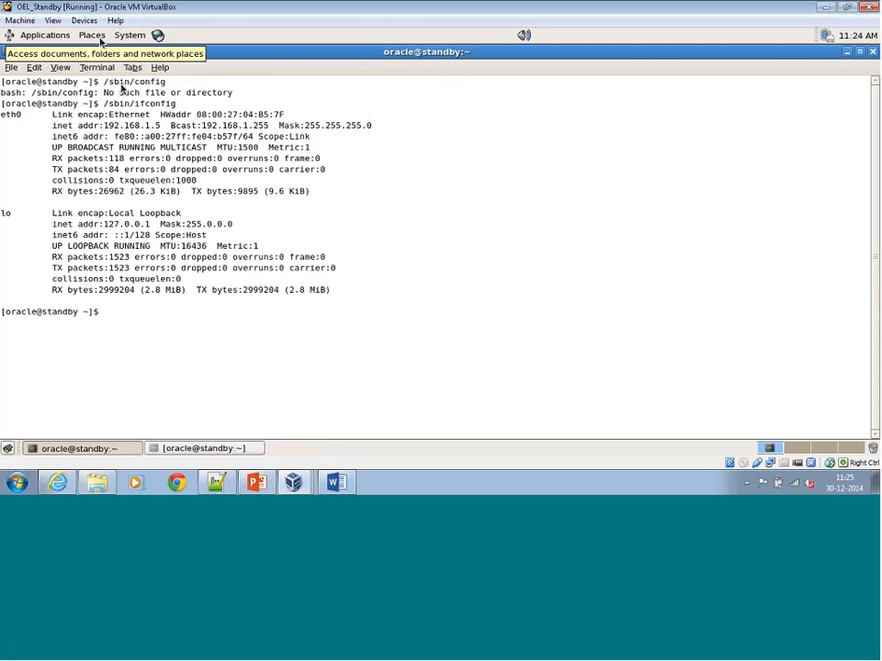
click(92, 35)
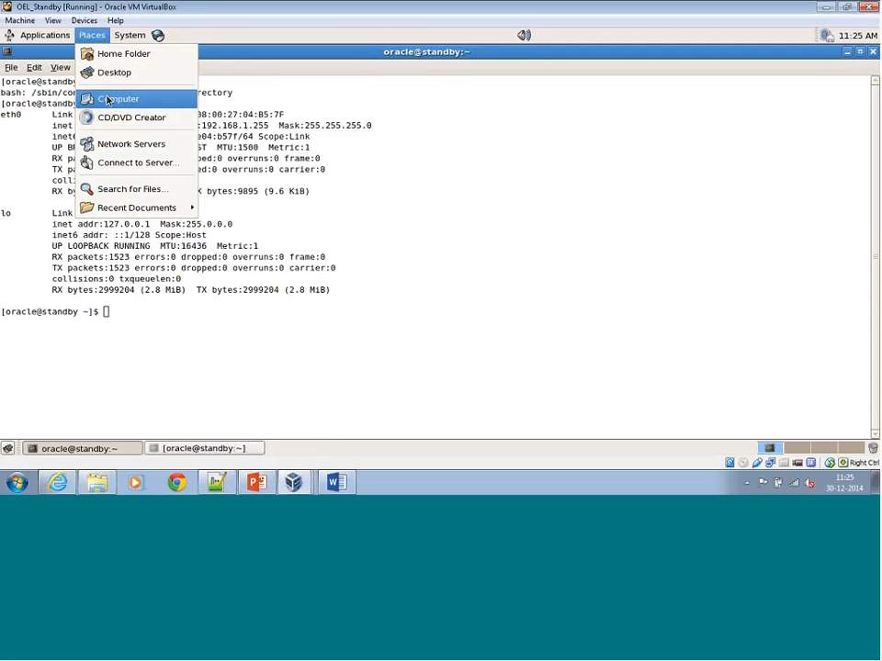
click(107, 99)
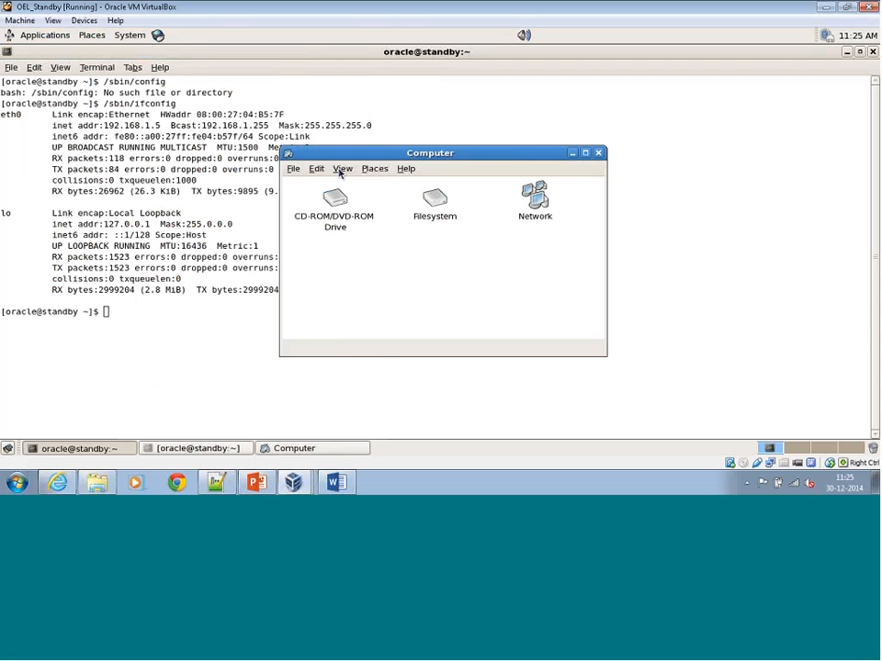
double_click(432, 206)
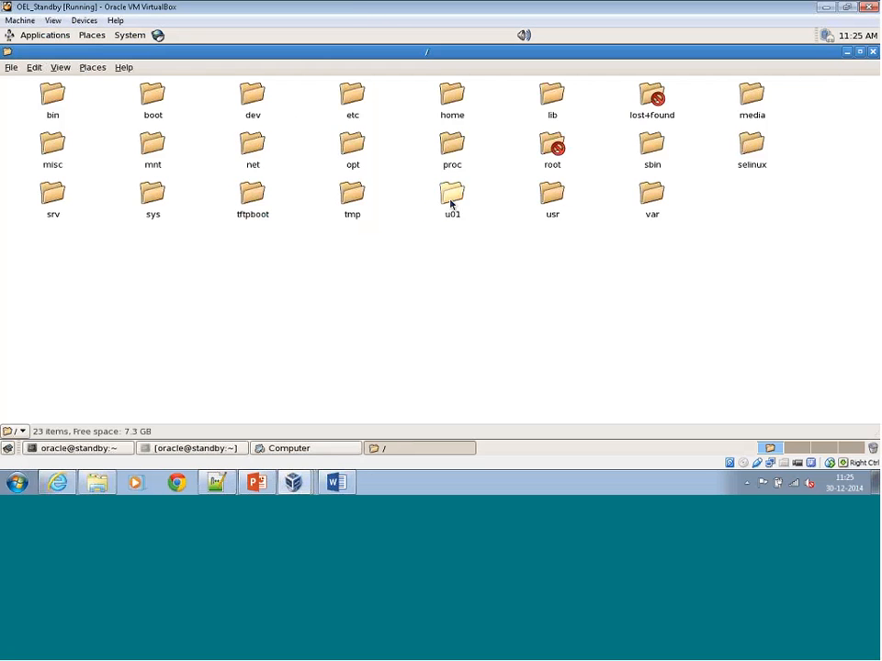
double_click(451, 197)
- On the standby machine, open app/oracle/product/11.2.0/dbhome_1 from the u01 folder
double_click(338, 191)
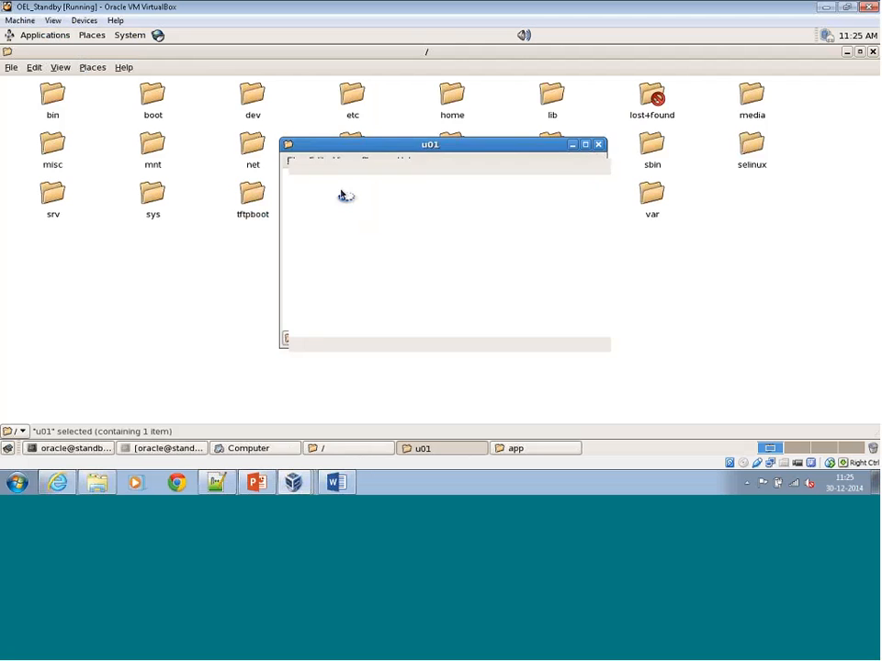
double_click(343, 147)
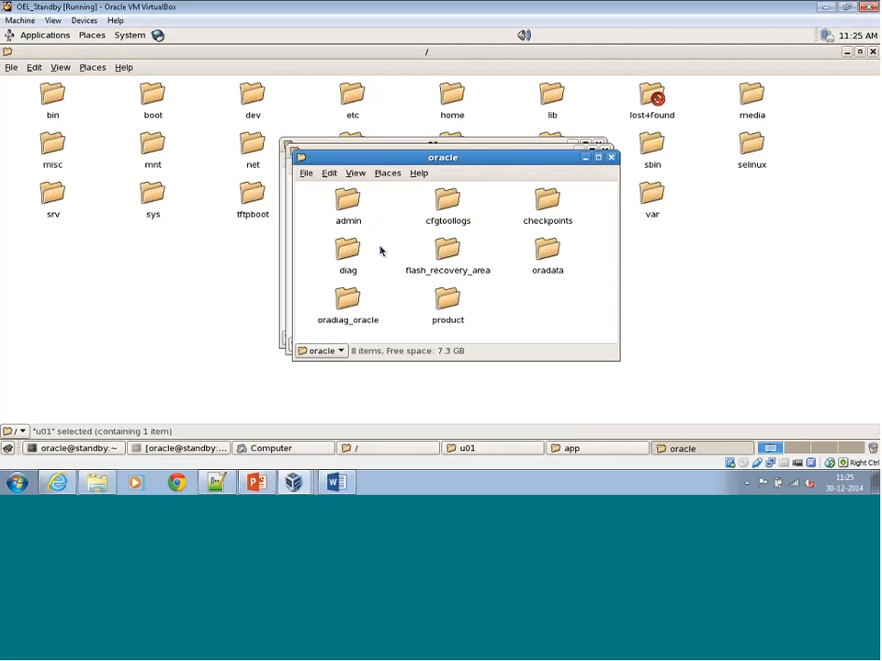
double_click(444, 299)
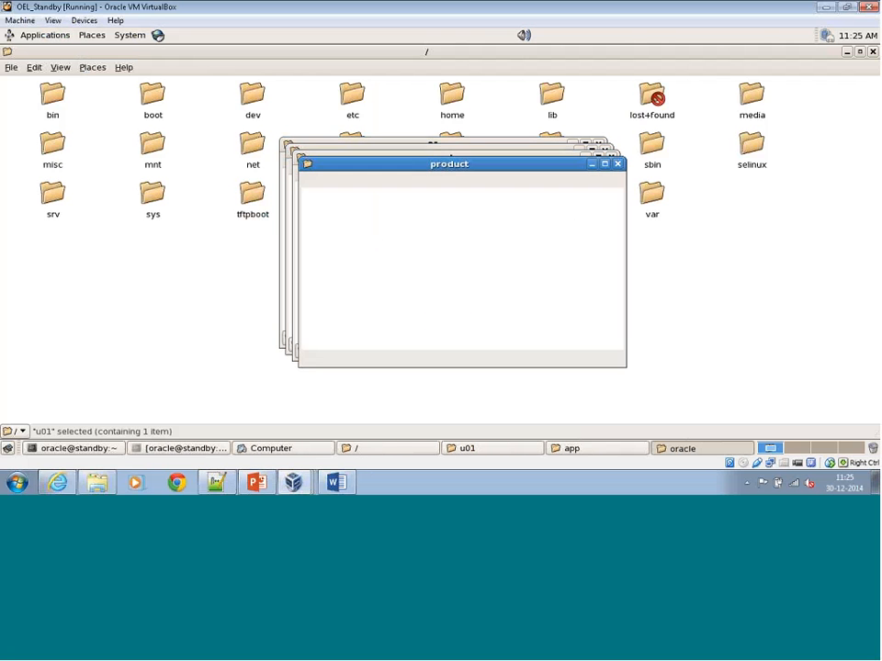
double_click(346, 212)
click(358, 215)
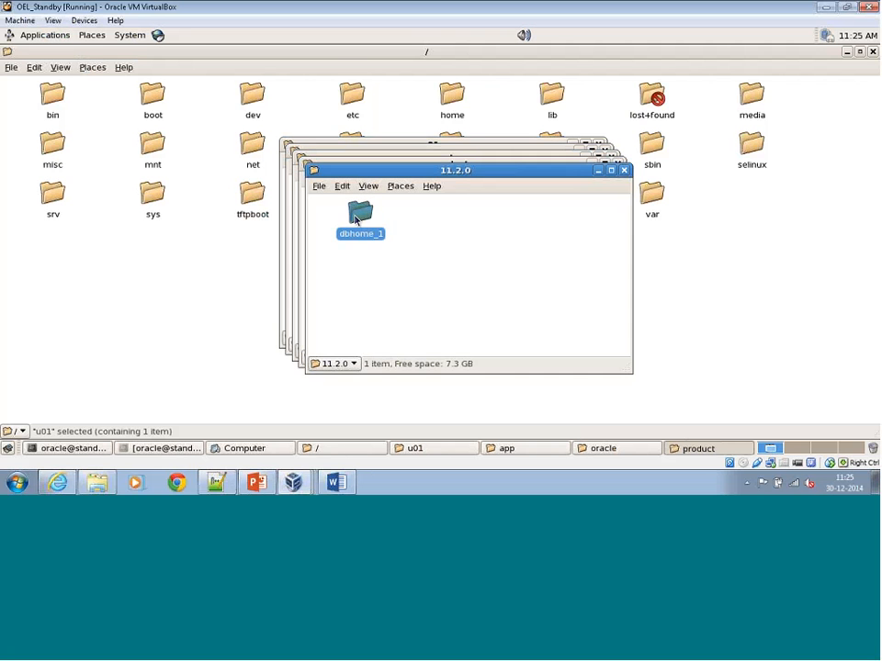
double_click(356, 218)
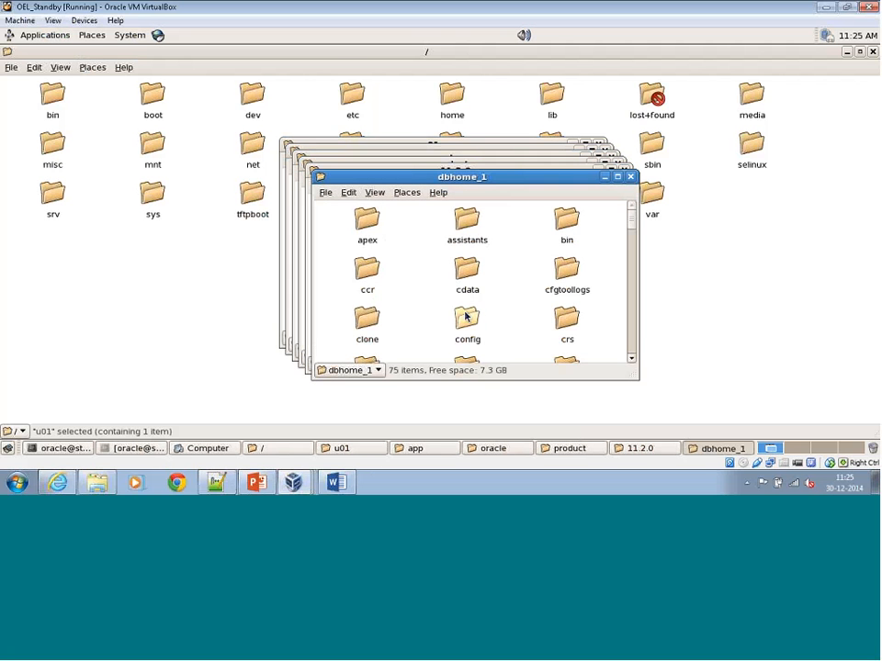
- On the standby machine, open the network/admin folder inside dbhome_1
click(466, 316)
text(n)
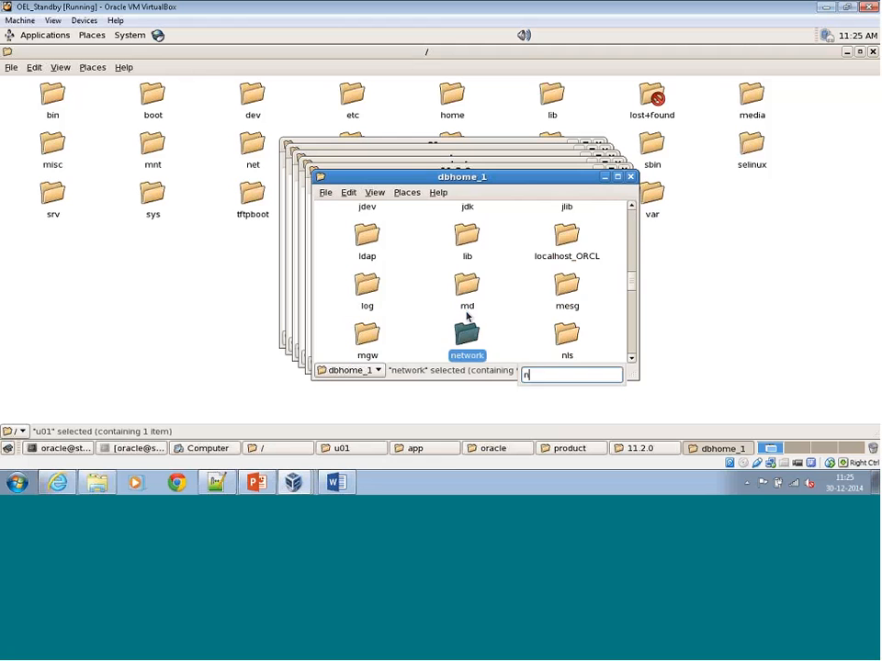
double_click(475, 338)
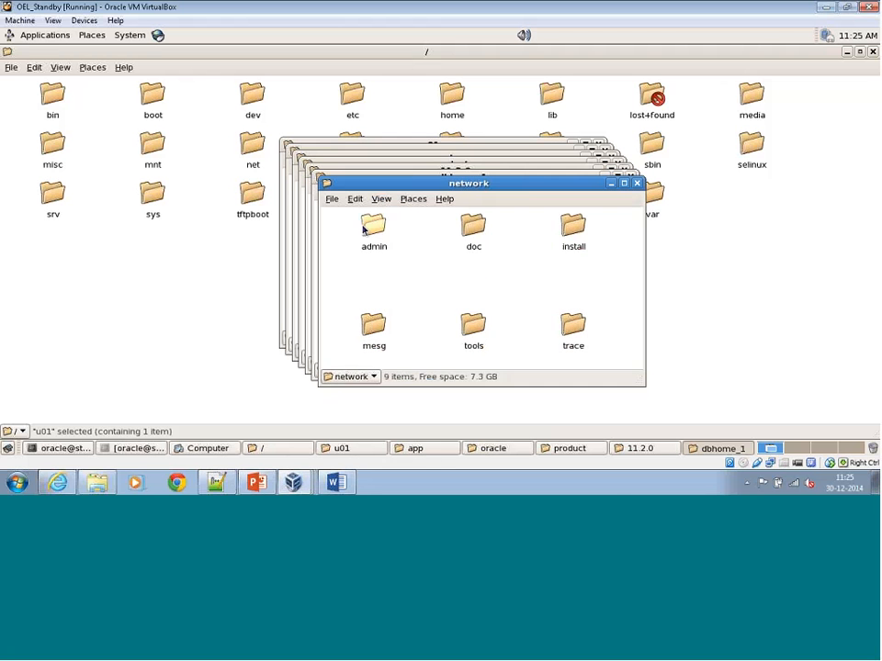
double_click(370, 223)
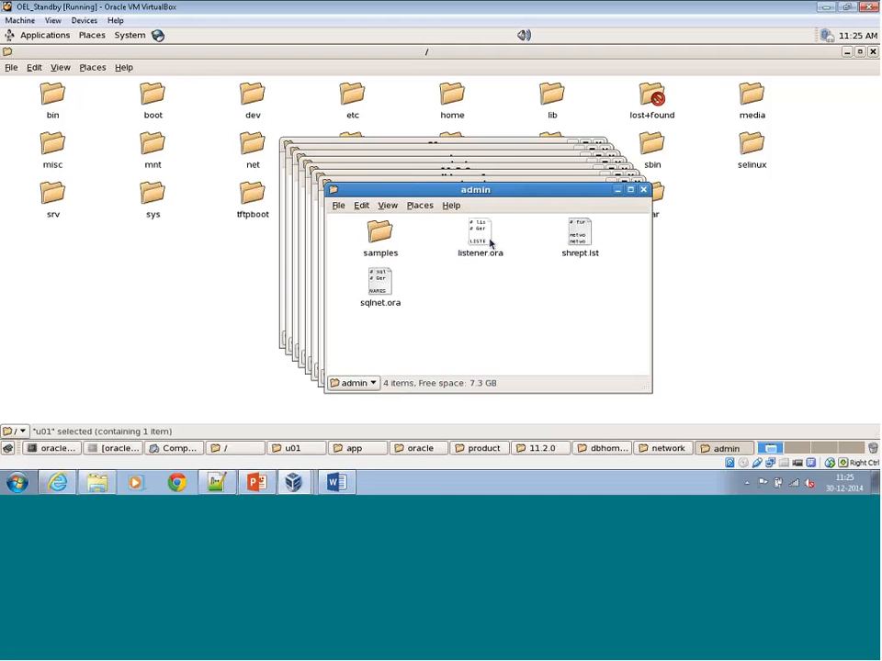
- Open listener.ora from the admin folder in the text editor and maximize the editor window
click(491, 242)
right_click(489, 243)
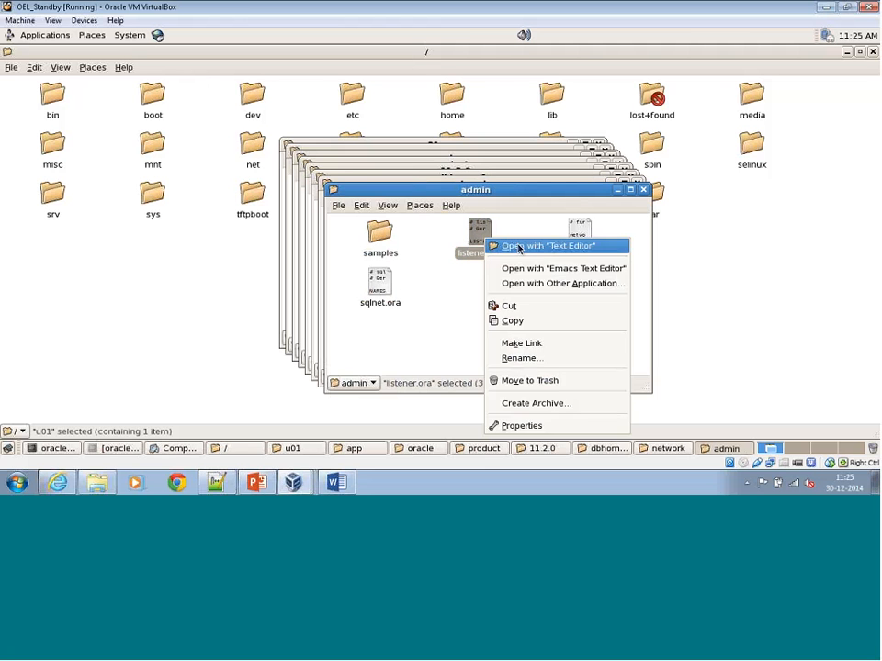
click(520, 247)
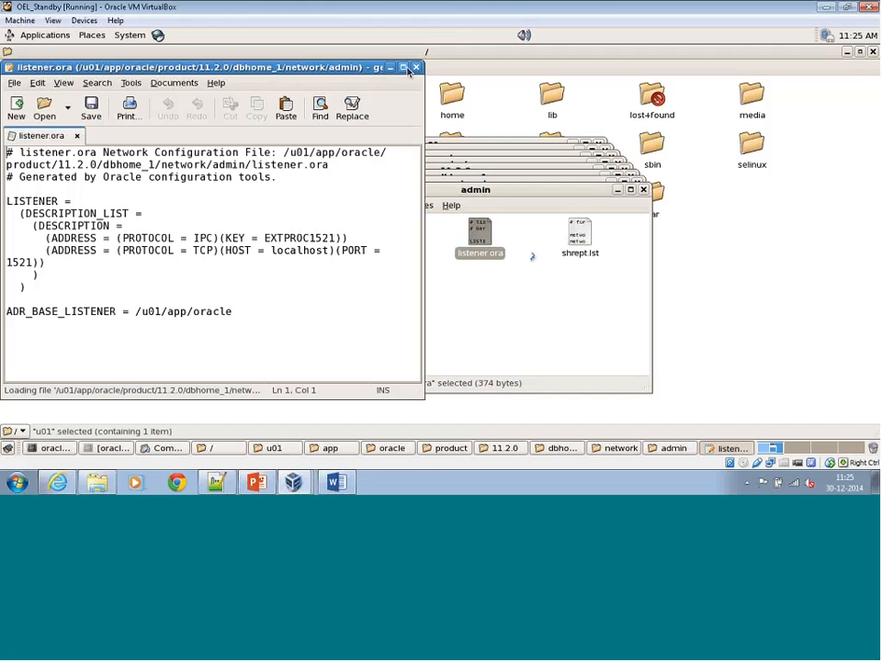
click(405, 68)
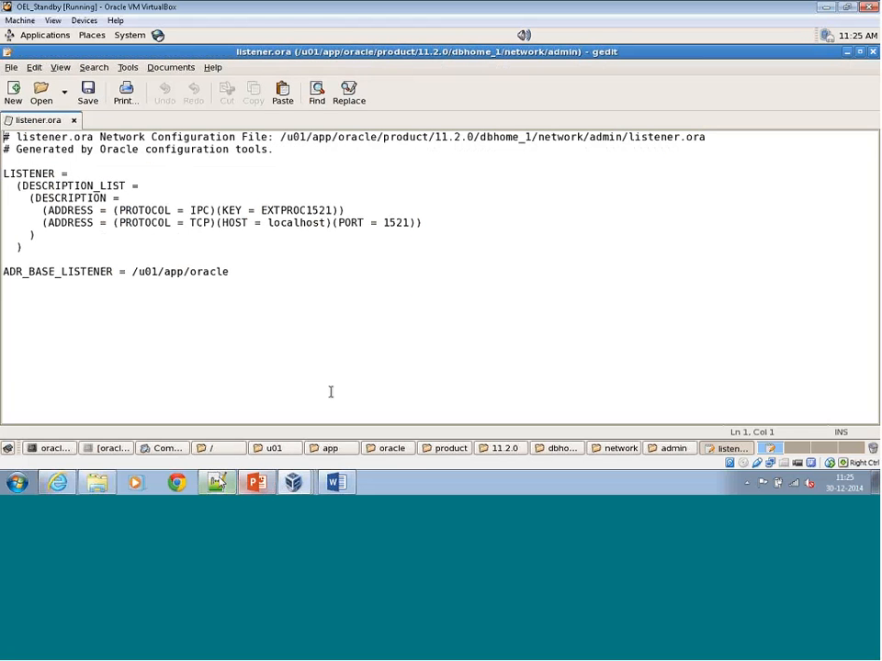
- Switch to Notepad++ and copy the entire contents of listener.ora_STANDBY
click(218, 482)
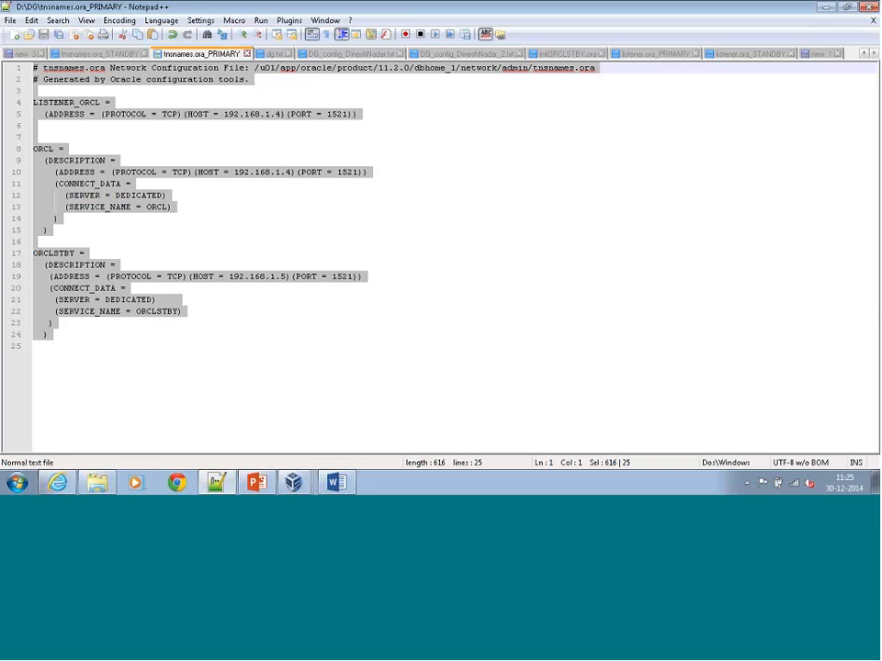
mouse_move(293, 481)
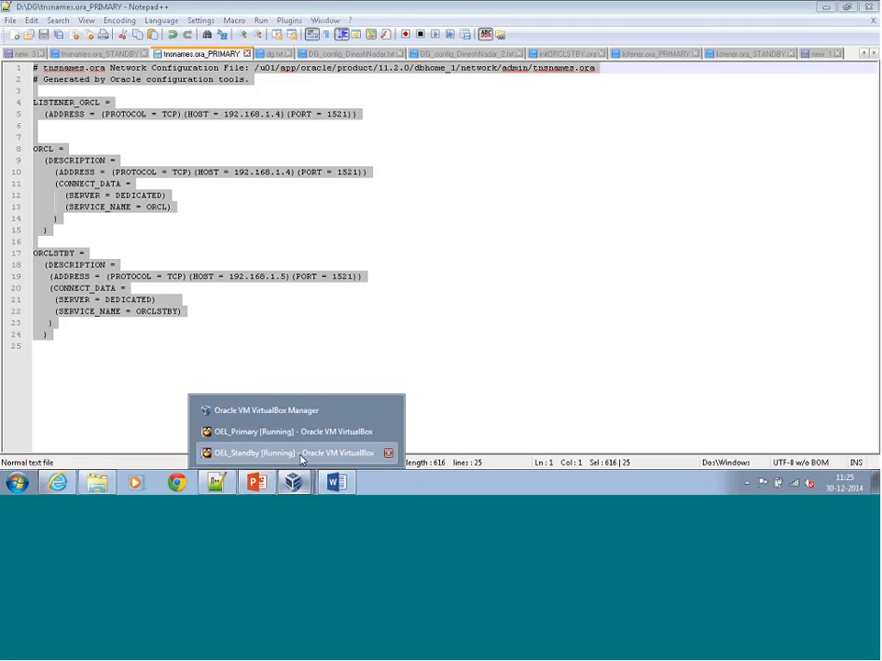
click(300, 453)
click(217, 483)
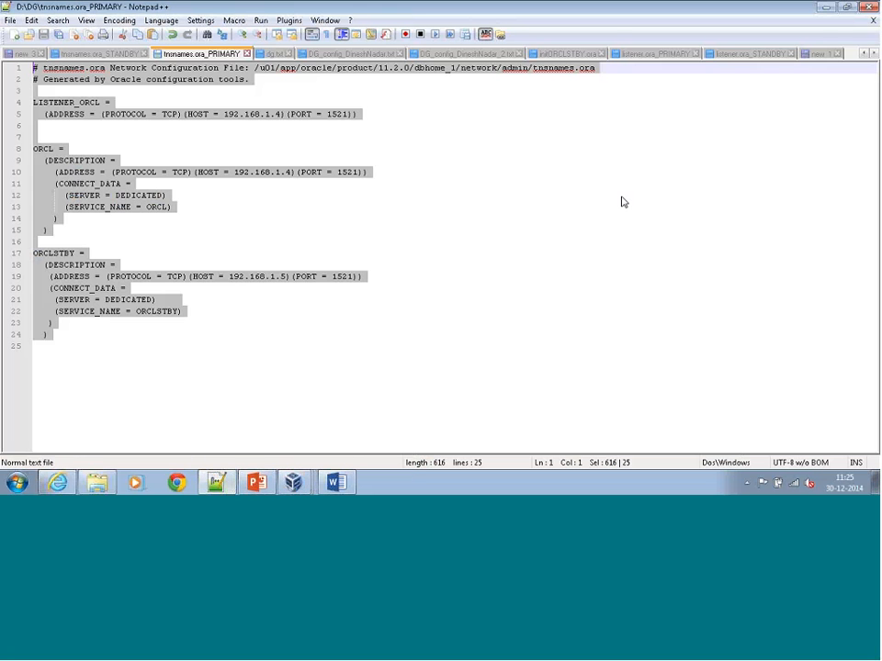
key(ctrl+Tab)
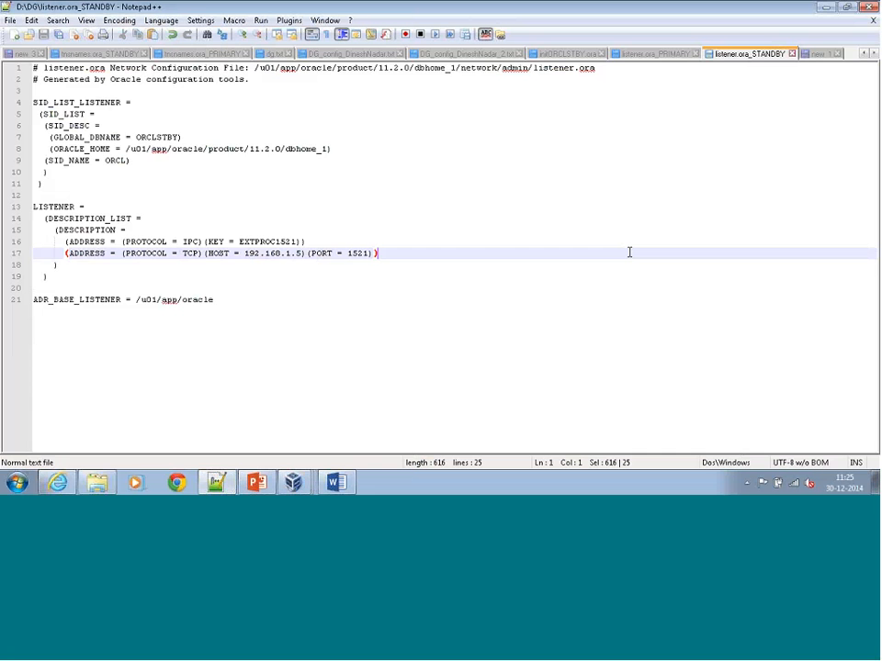
key(ctrl+a)
key(ctrl+c)
- On OEL_Standby, replace all text in listener.ora with the copied ORCLSTBY listener configuration and save the file
mouse_move(292, 479)
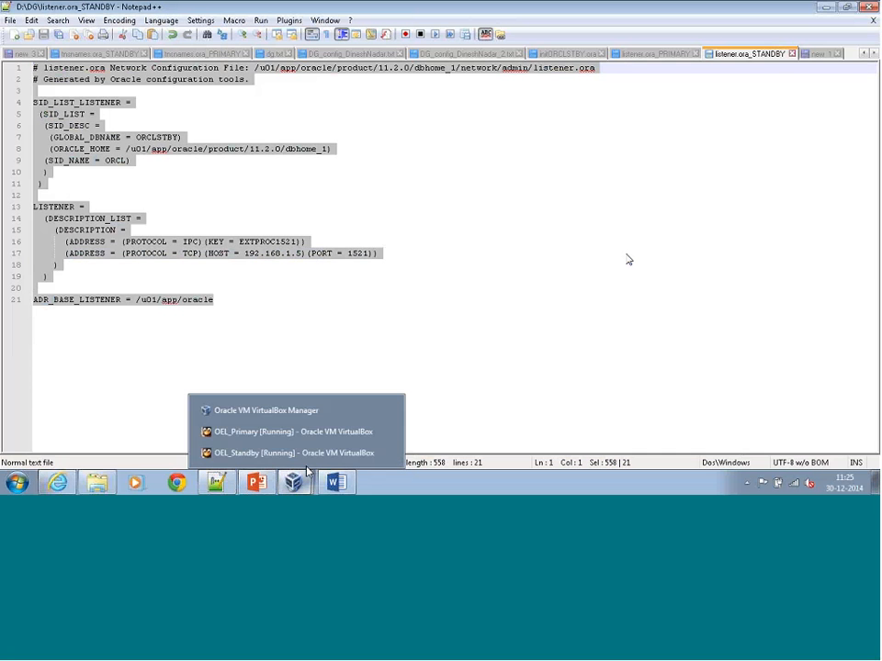
click(294, 455)
key(ctrl+a)
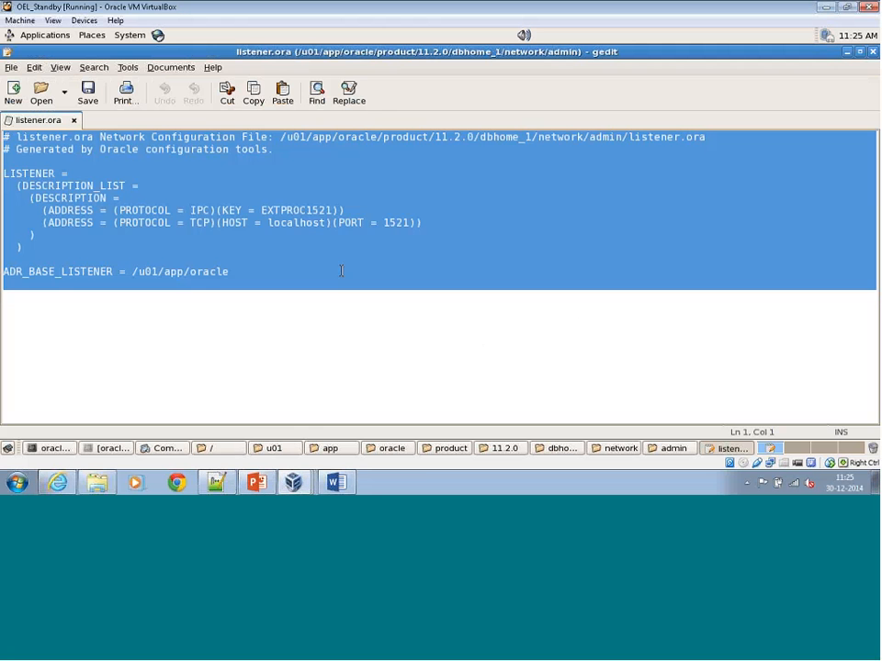
key(ctrl+v)
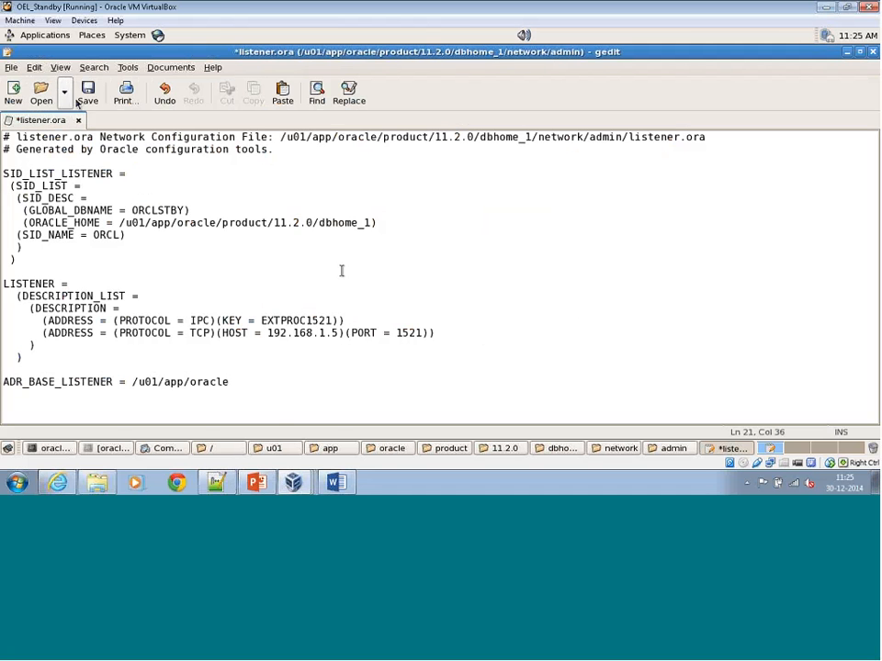
click(88, 95)
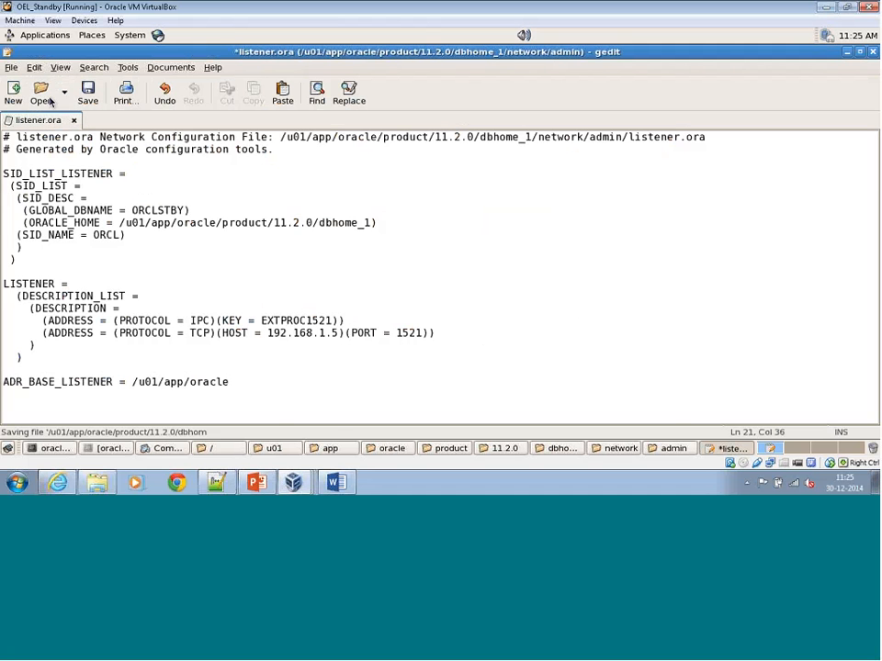
- Duplicate listener.ora within the standby machine's admin folder and rename the copy tnsnames.ora
click(673, 448)
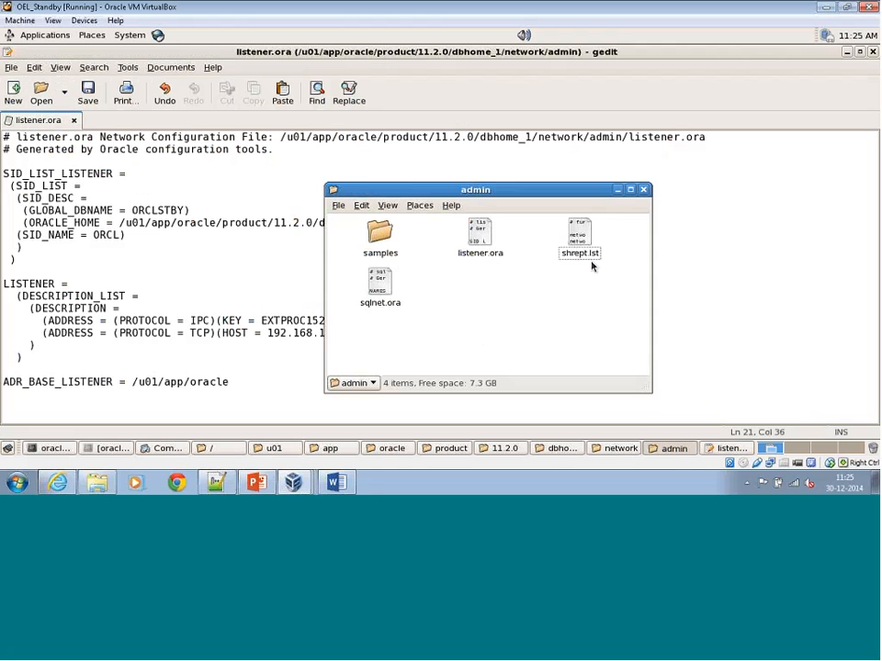
click(483, 253)
key(ctrl+c)
key(ctrl+v)
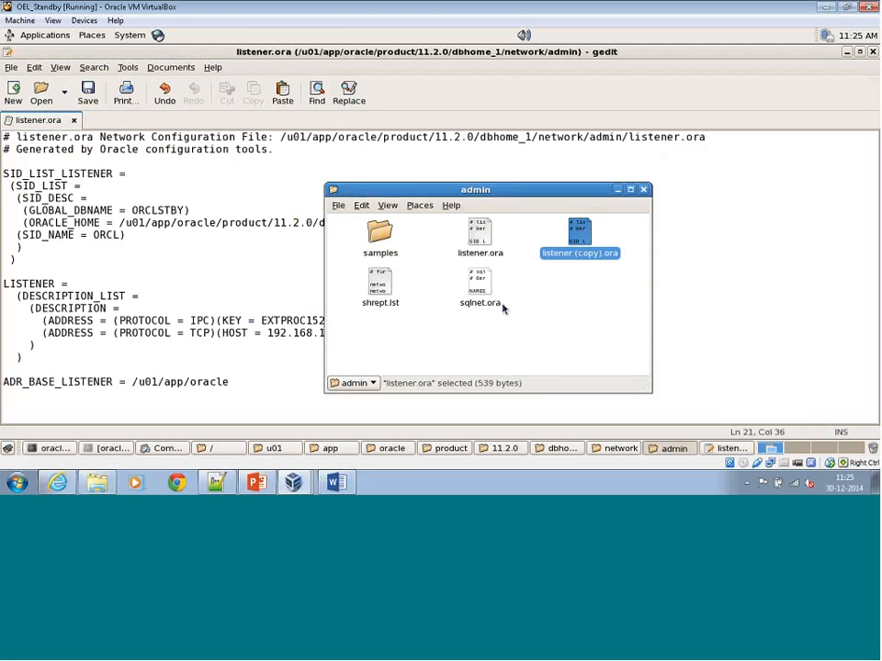
click(591, 256)
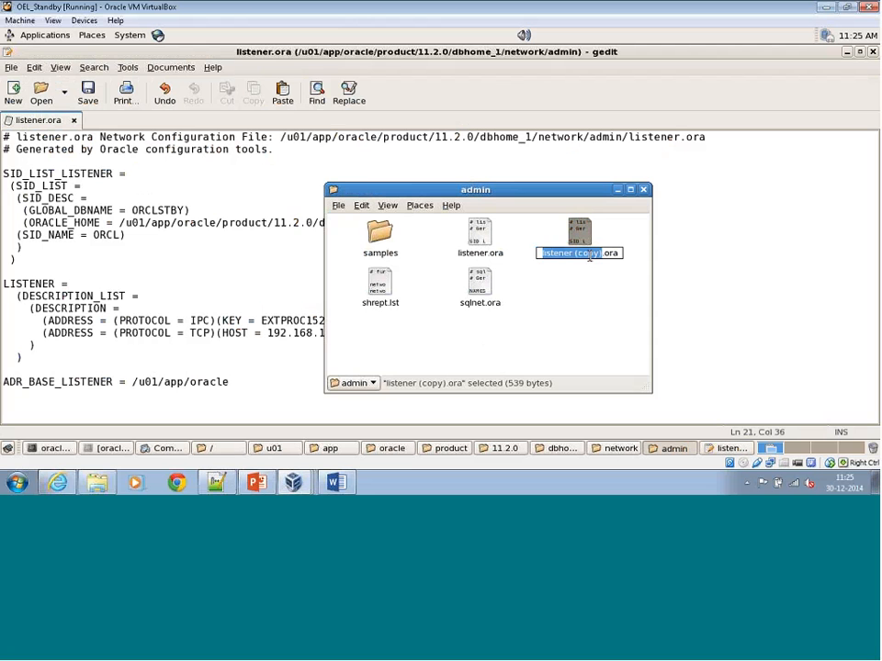
text(tnsnam)
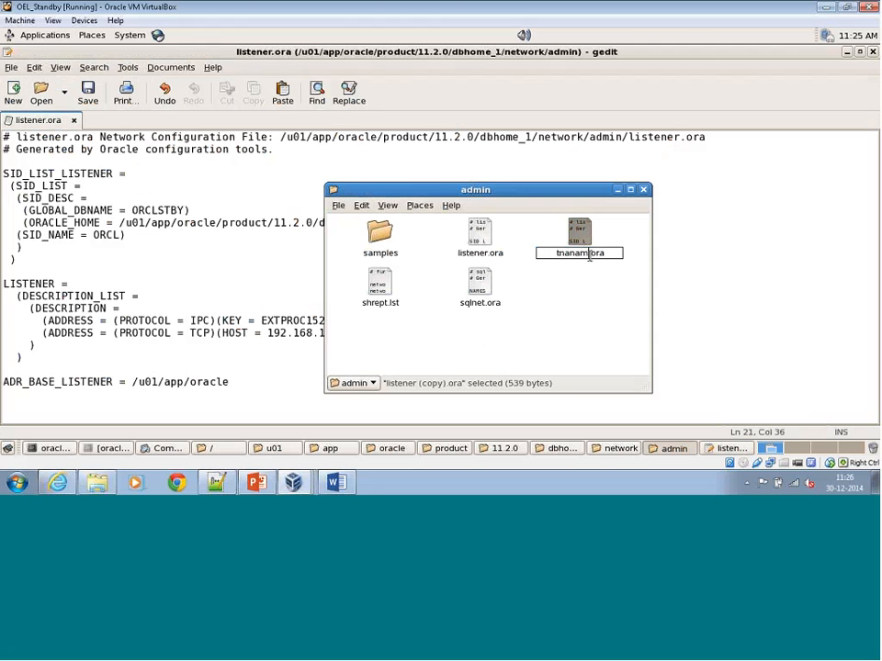
text(es)
key(Return)
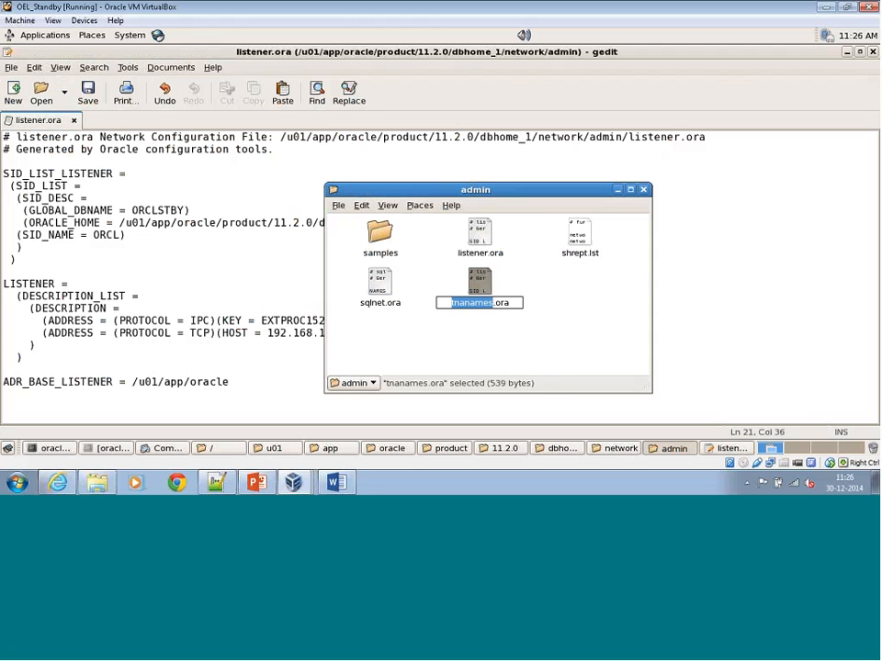
key(Left)
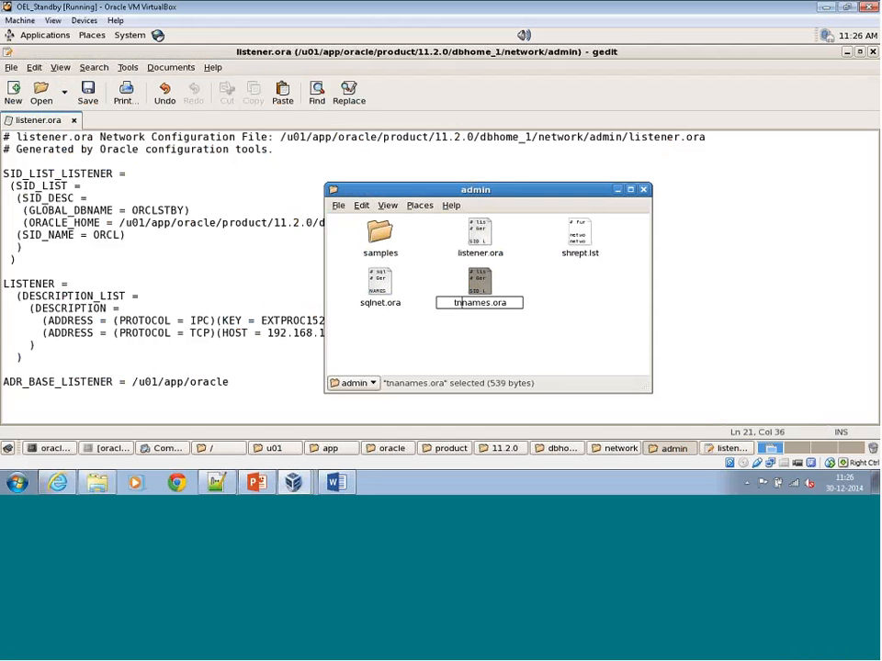
key(Return)
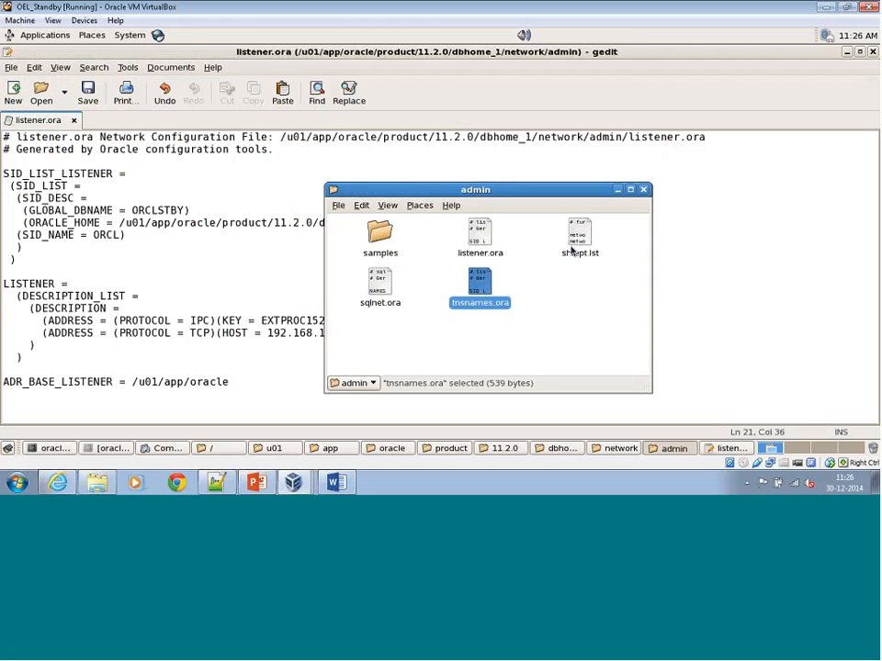
- Open the new tnsnames.ora in the text editor, and copy the entire contents of tnsnames.ora_STANDBY in Notepad++
right_click(485, 284)
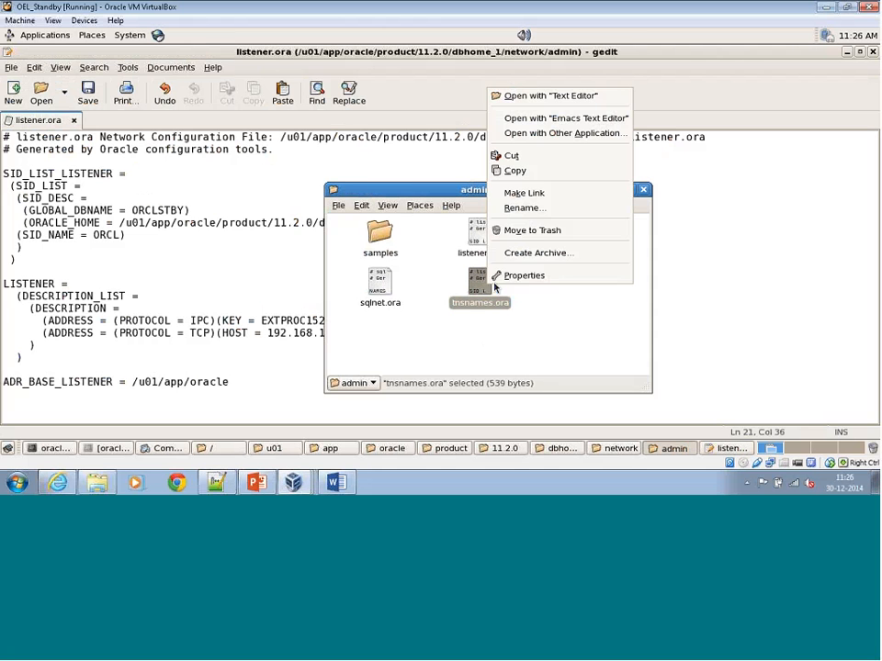
click(551, 97)
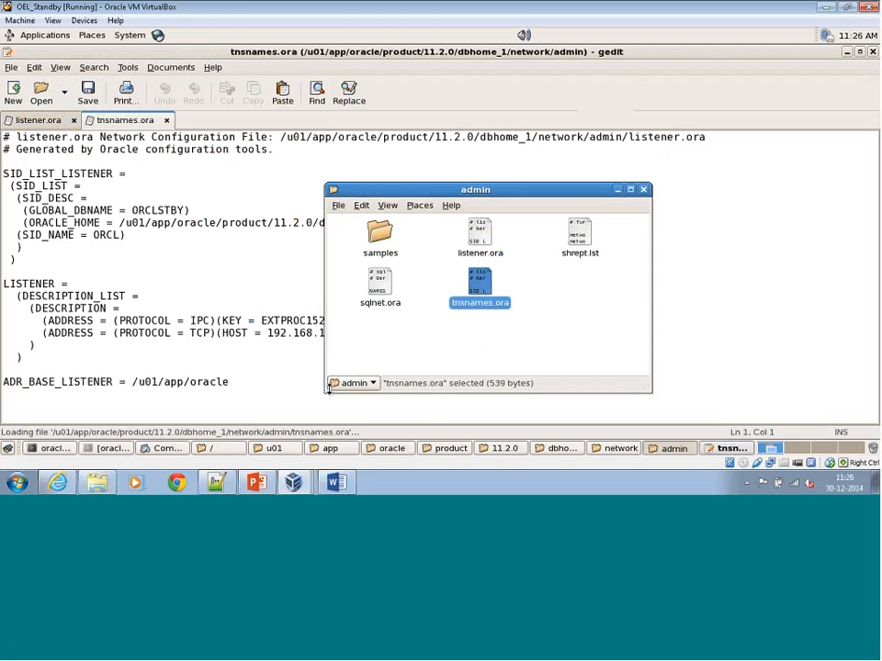
click(227, 485)
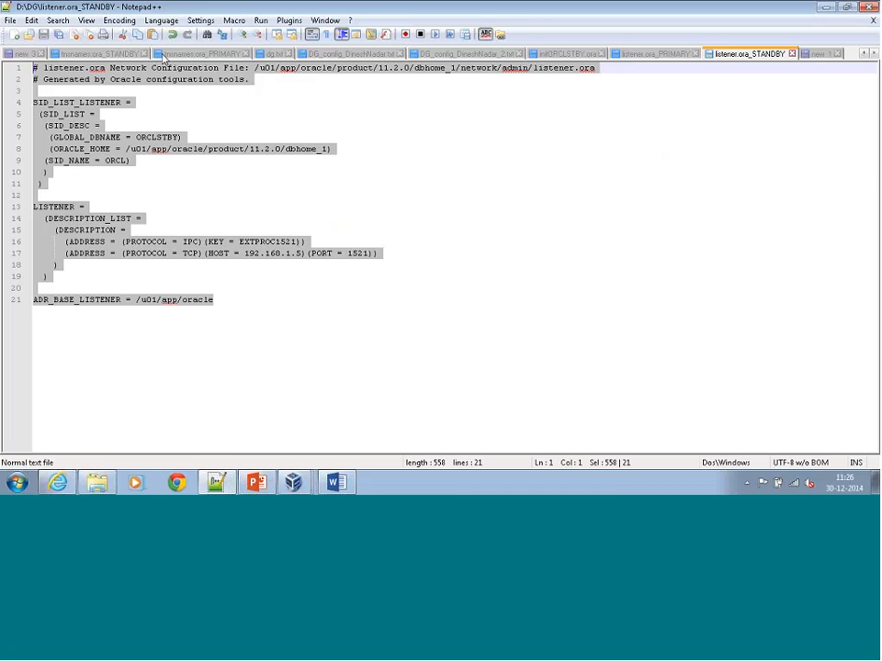
click(95, 54)
key(ctrl+a)
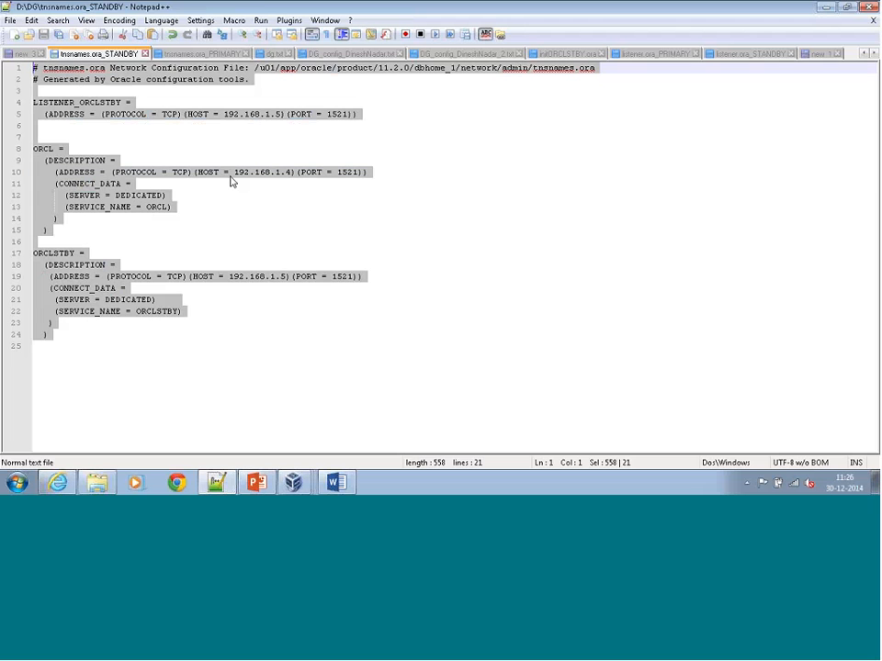
- On OEL_Standby, replace all text in tnsnames.ora with the copied LISTENER_ORCLSTBY, ORCL and ORCLSTBY entries and save it
click(296, 482)
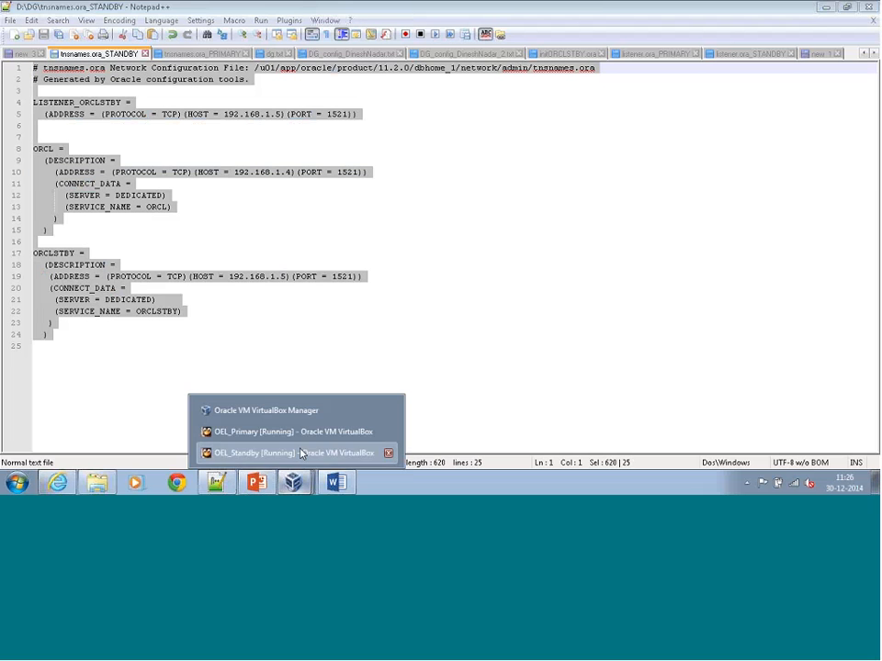
click(302, 453)
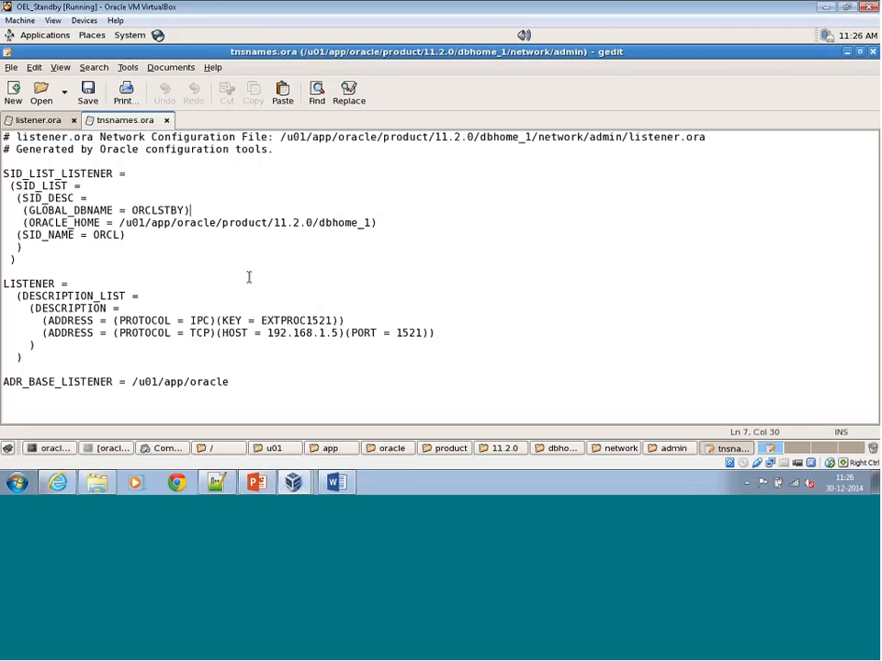
key(ctrl+a)
key(ctrl+v)
key(ctrl+s)
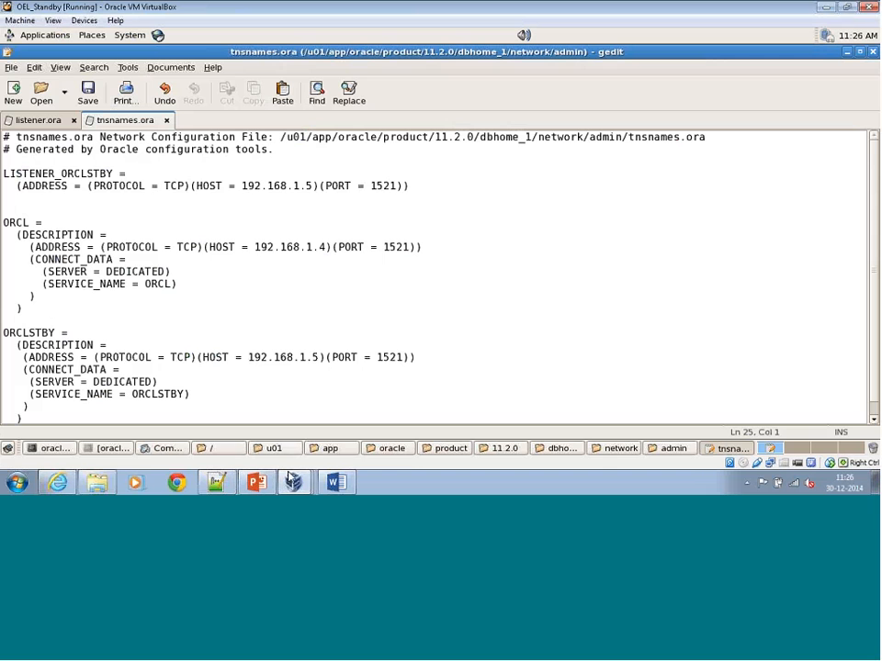
- Review the listener.ora and tnsnames.ora entries on OEL_Primary, and compare them with the same files on OEL_Standby
click(294, 481)
click(293, 439)
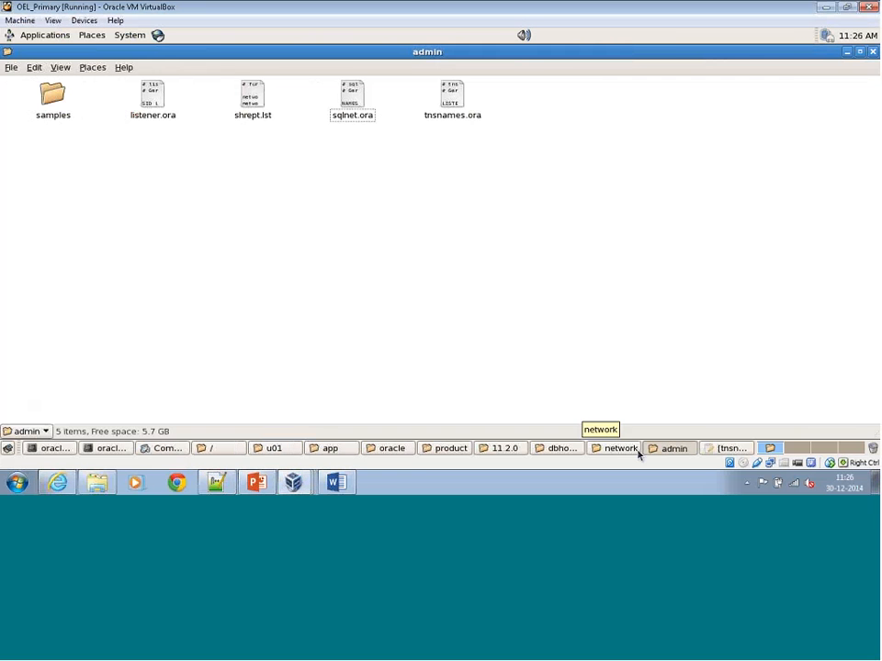
click(731, 452)
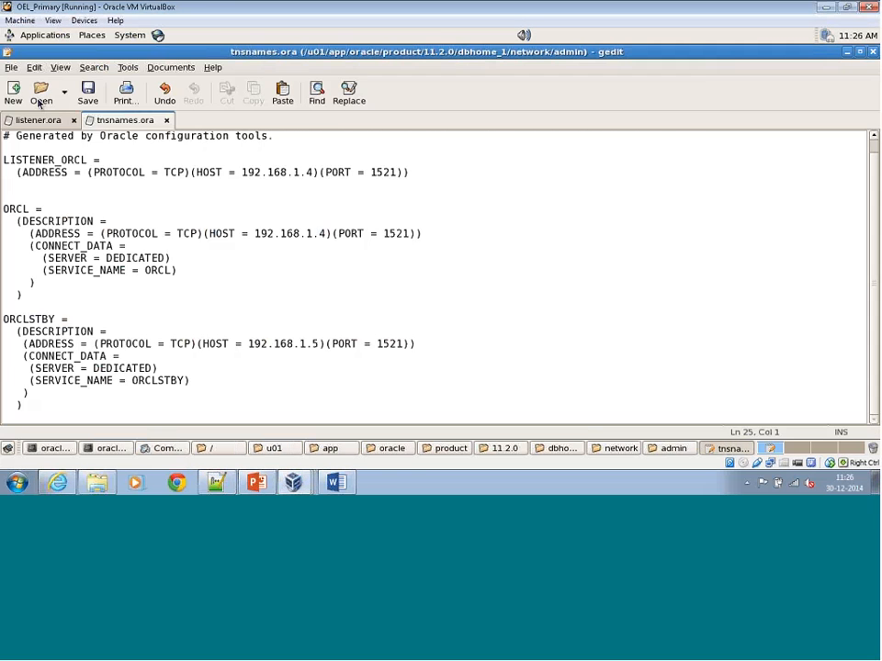
click(38, 119)
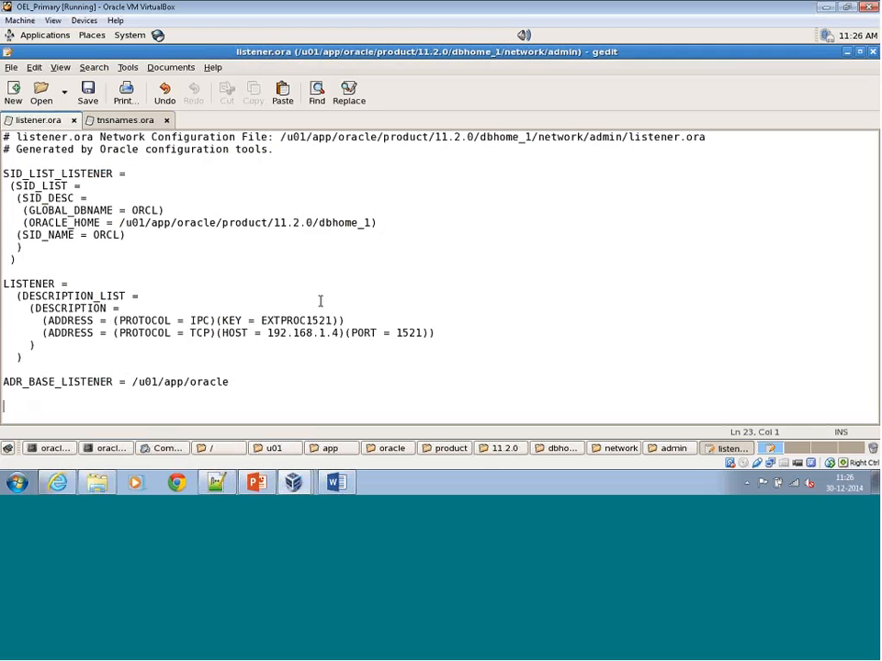
click(126, 122)
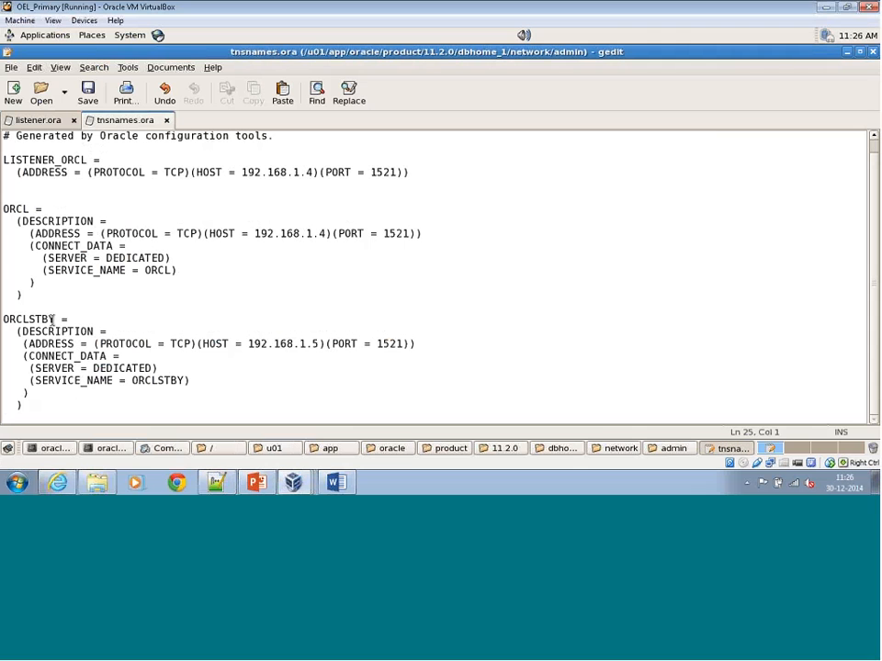
click(293, 482)
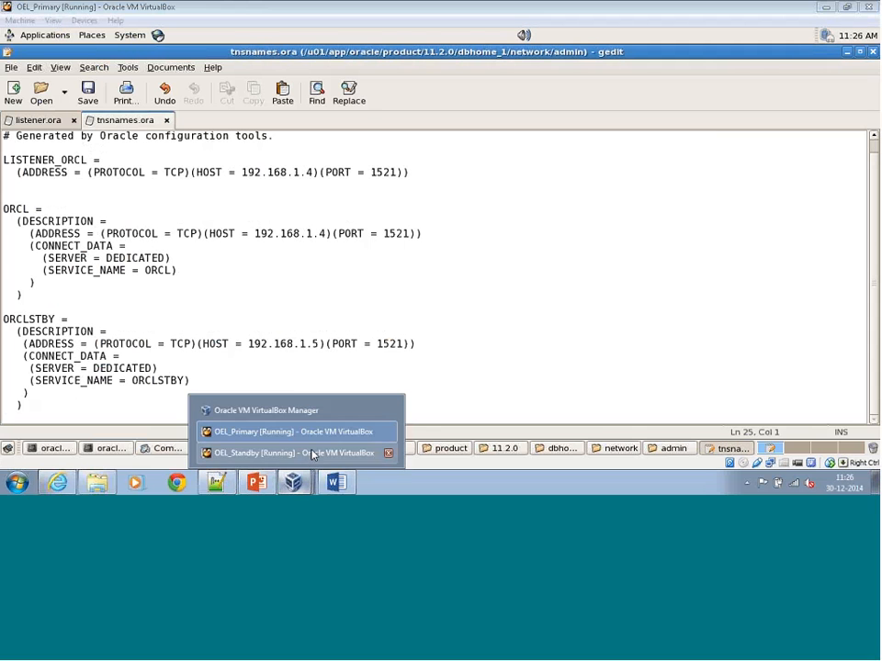
click(311, 454)
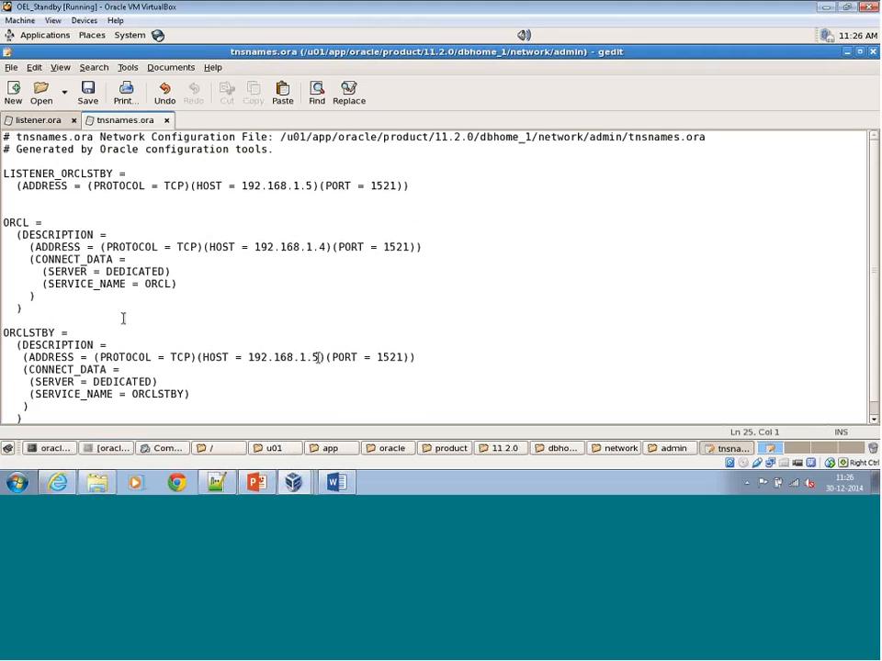
click(40, 121)
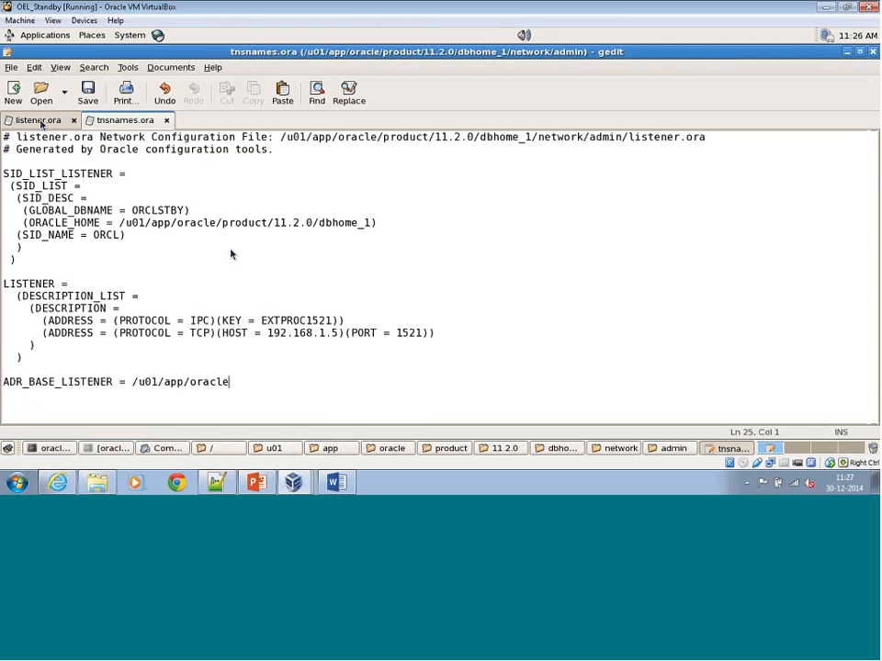
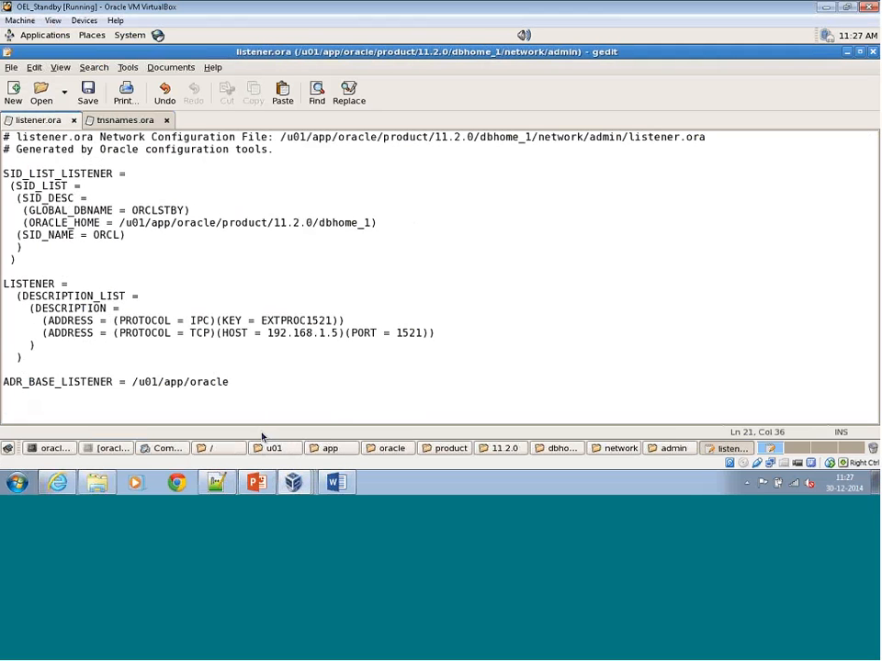
- On OEL_Standby, close the nested folder windows from admin up to u01 and minimize the text editor and remaining file browser windows
click(848, 53)
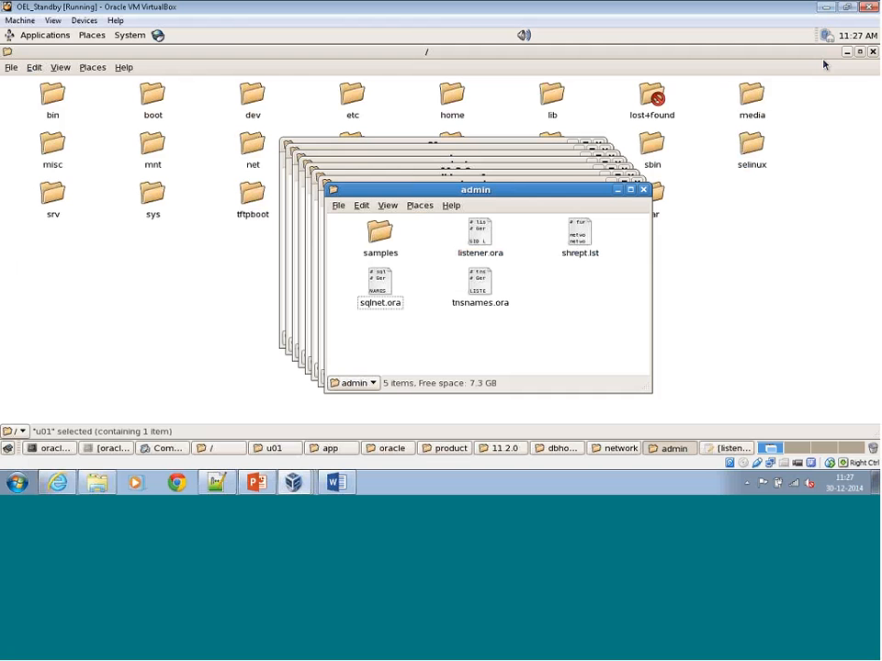
click(644, 190)
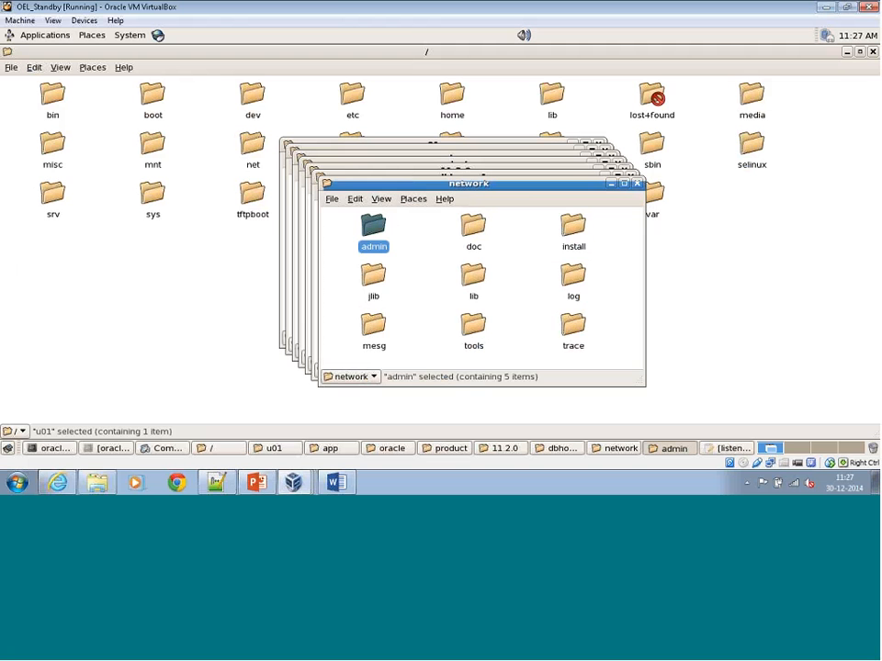
click(636, 184)
click(630, 177)
click(623, 171)
click(618, 164)
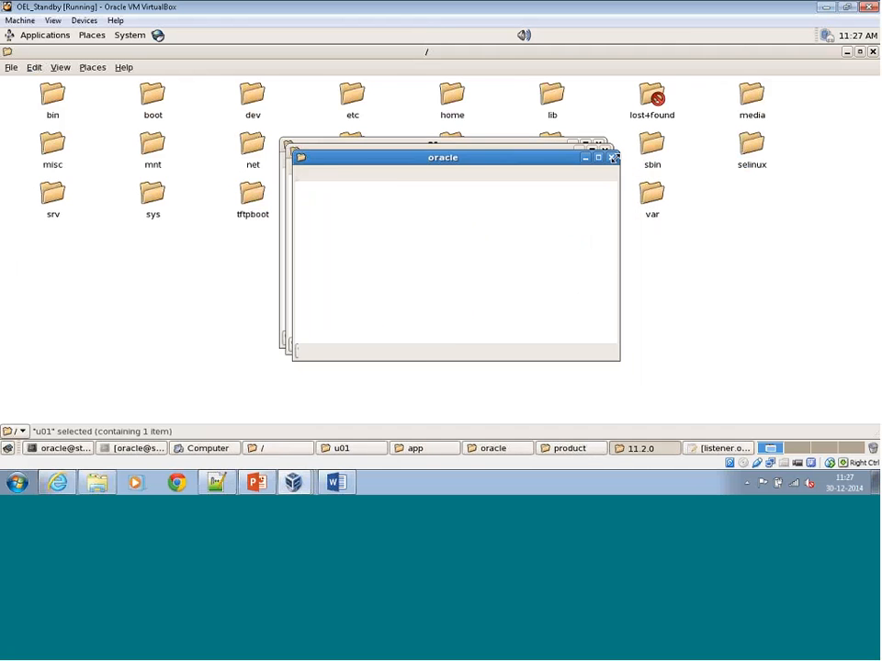
click(611, 158)
click(605, 152)
click(598, 145)
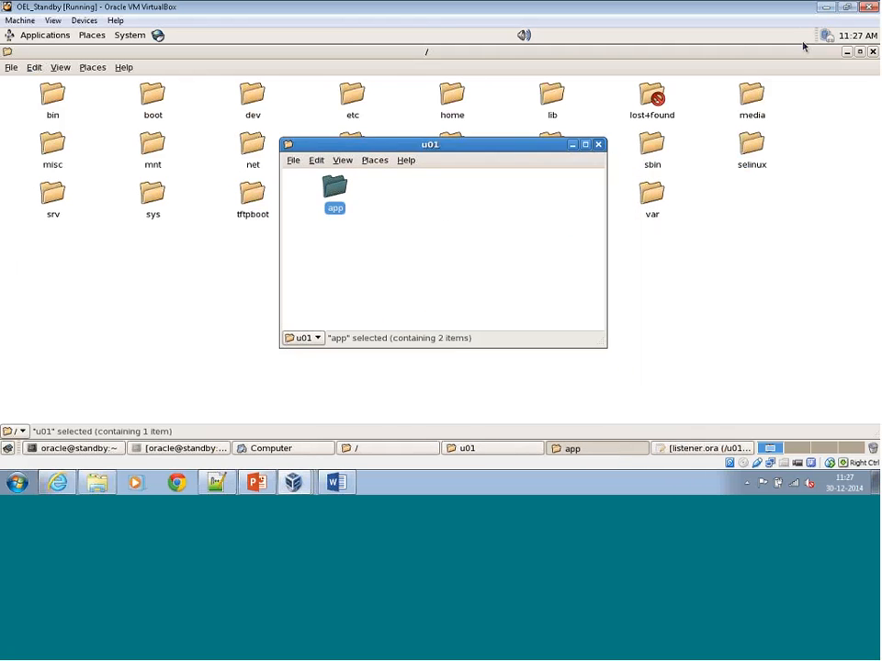
click(850, 53)
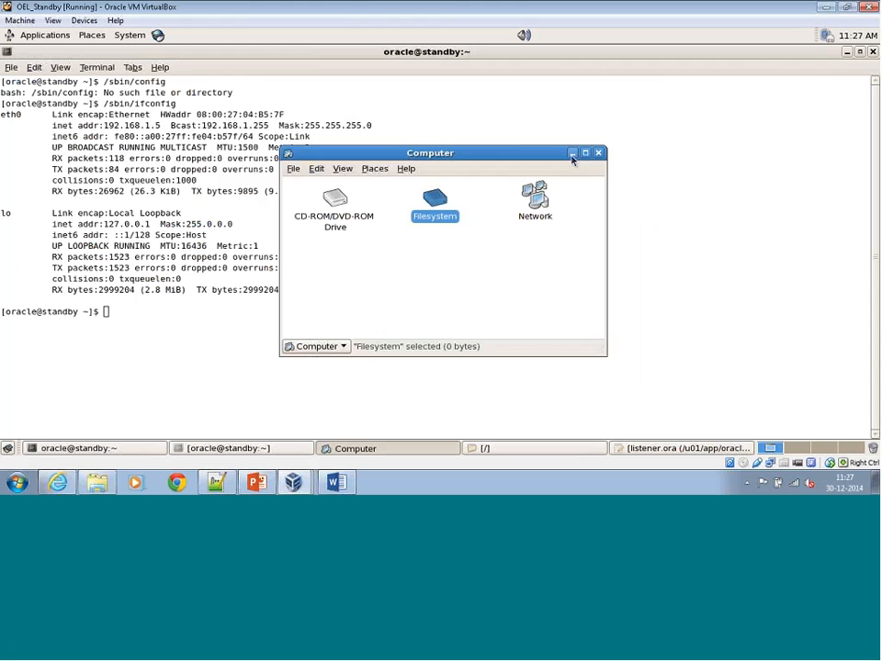
click(573, 152)
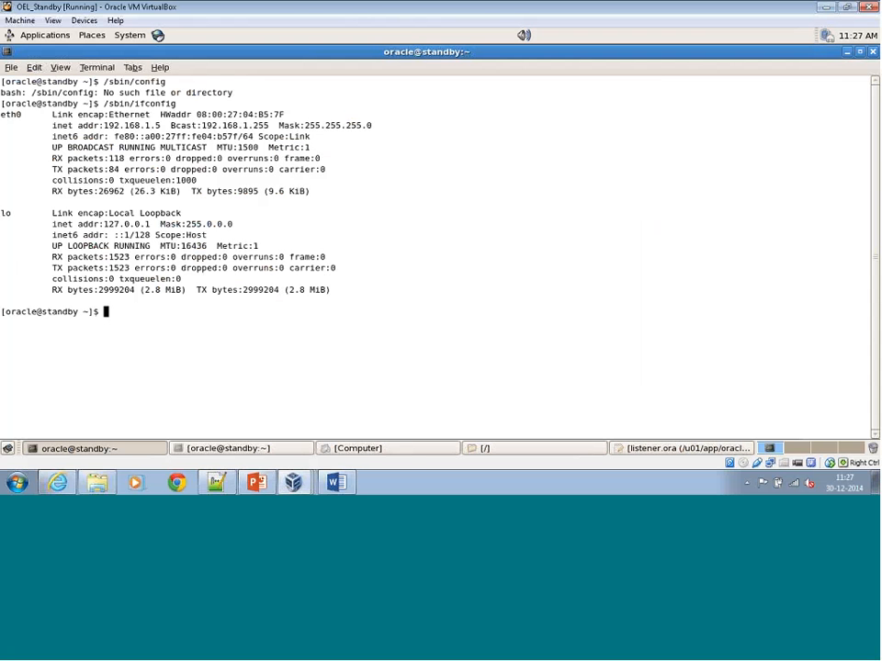
- Switch to OEL_Primary and start the listener from its shell terminal with lsnrctl start
mouse_move(293, 483)
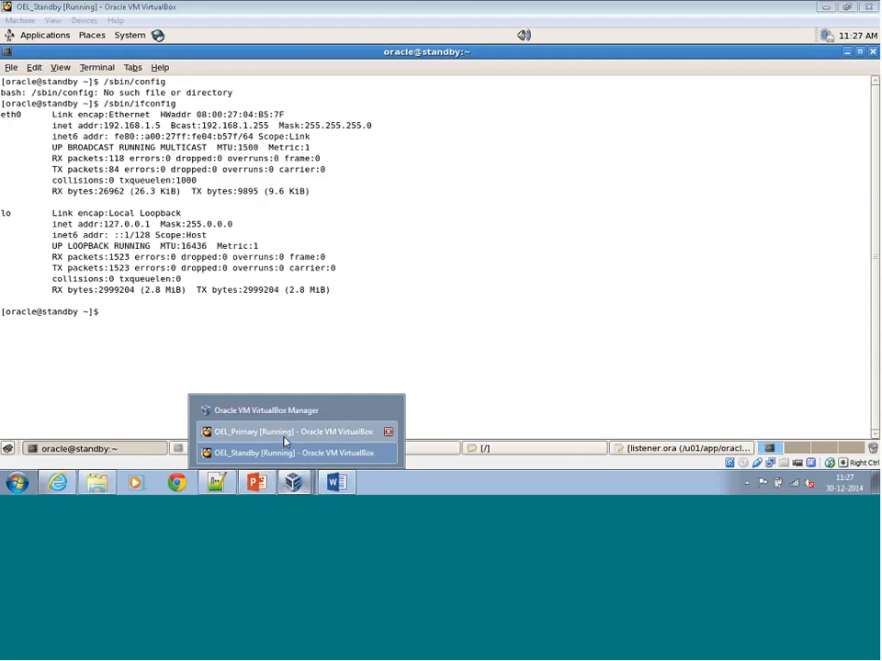
click(287, 428)
click(61, 449)
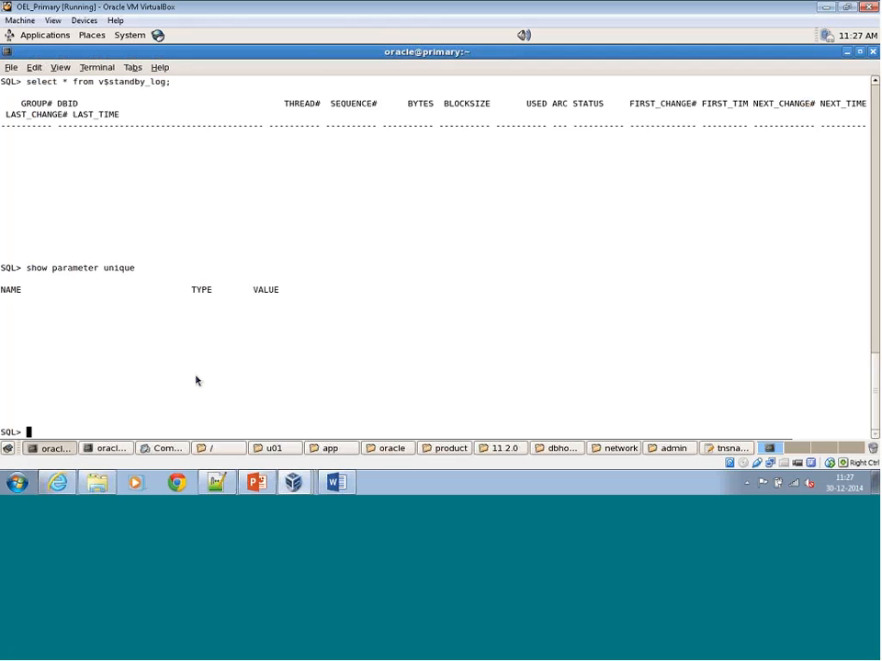
click(111, 449)
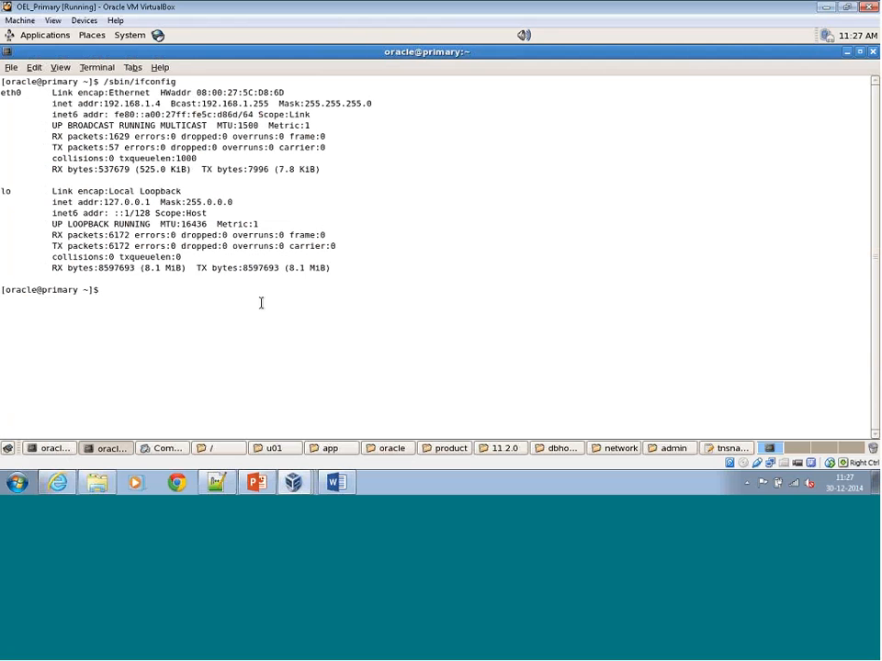
text(lsnrctl start)
key(Return)
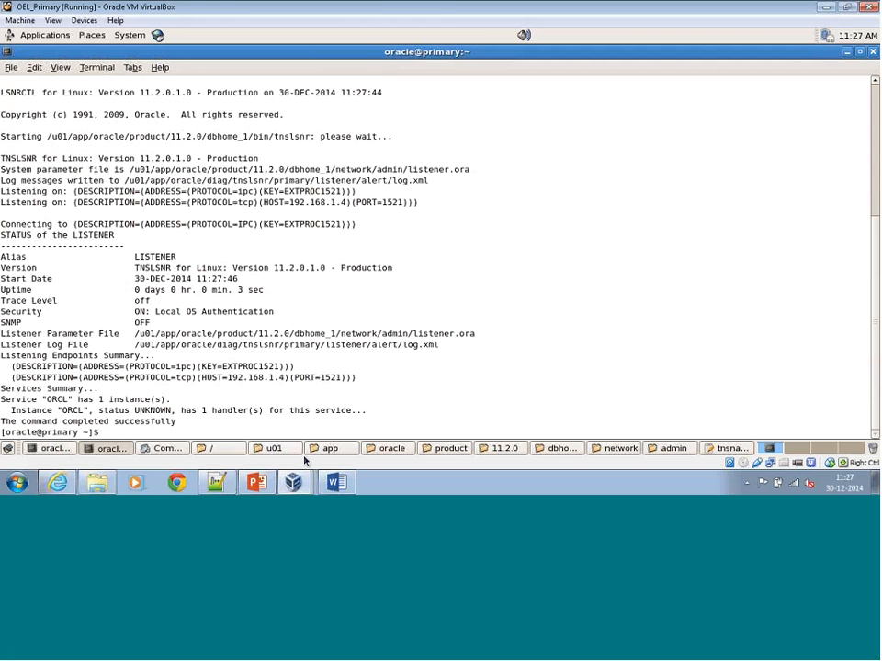
- Switch to OEL_Standby, clear its terminal, and start the listener there with lsnrctl start
click(293, 481)
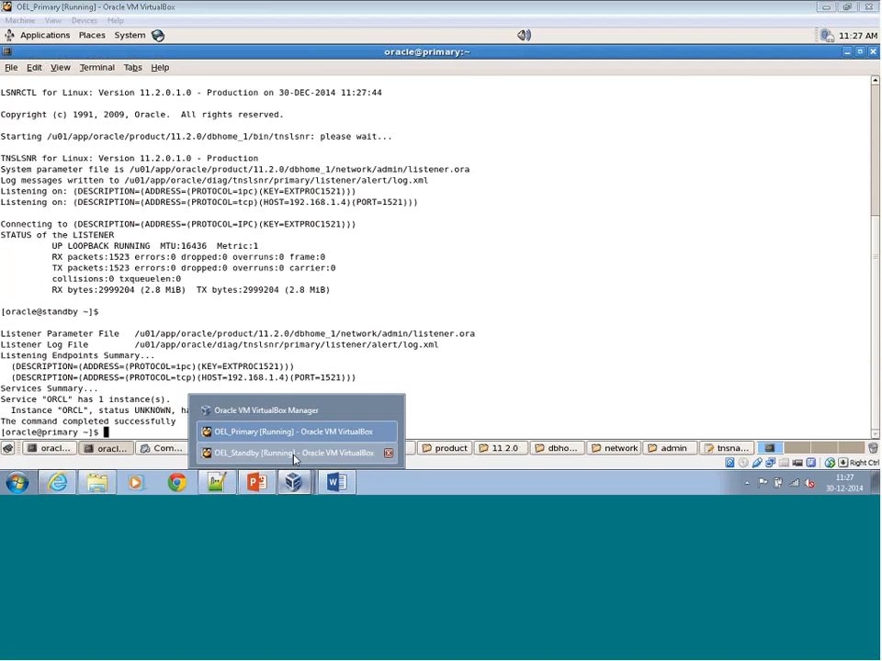
click(293, 454)
key(ctrl+l)
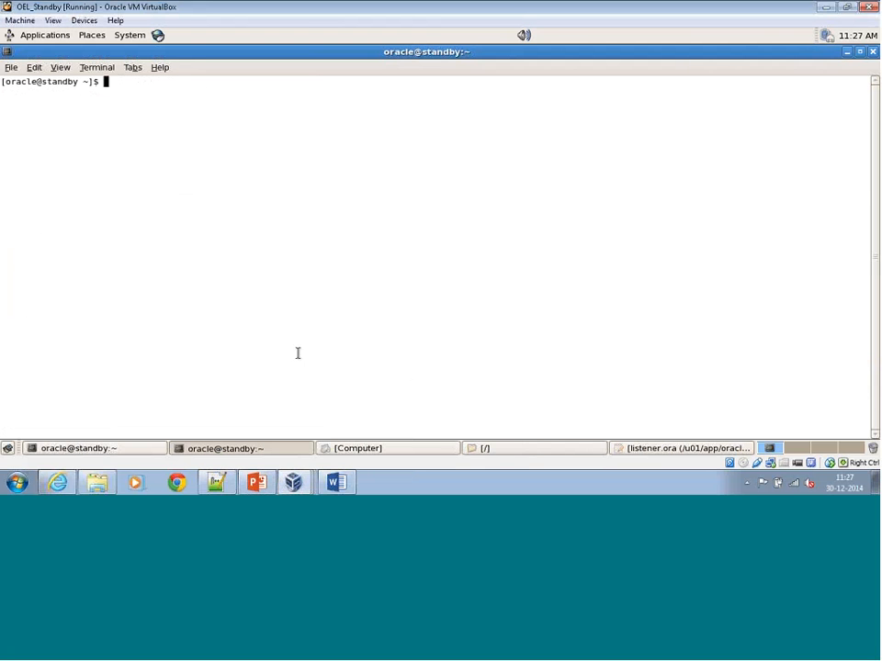
text(lsnrctl start)
key(Return)
mouse_move(219, 485)
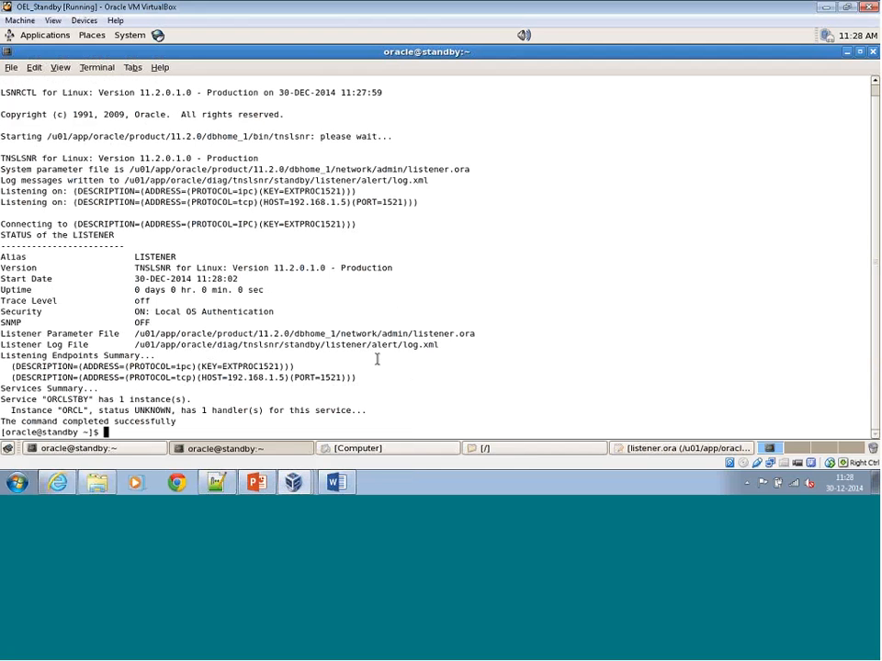
- Test the network aliases with tnsping, checking ORCLSTBY from OEL_Primary and ORCL from OEL_Standby
click(293, 482)
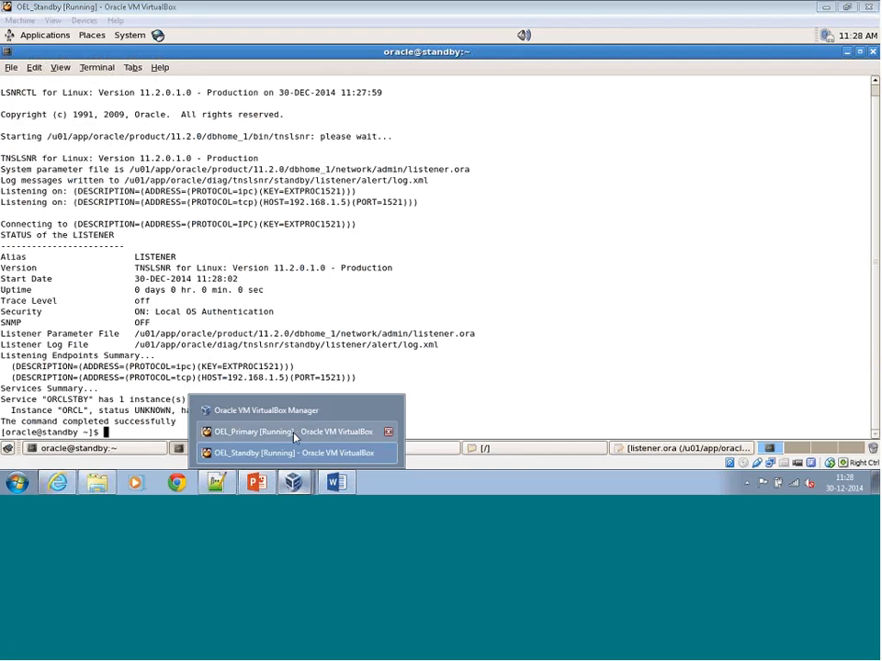
click(293, 430)
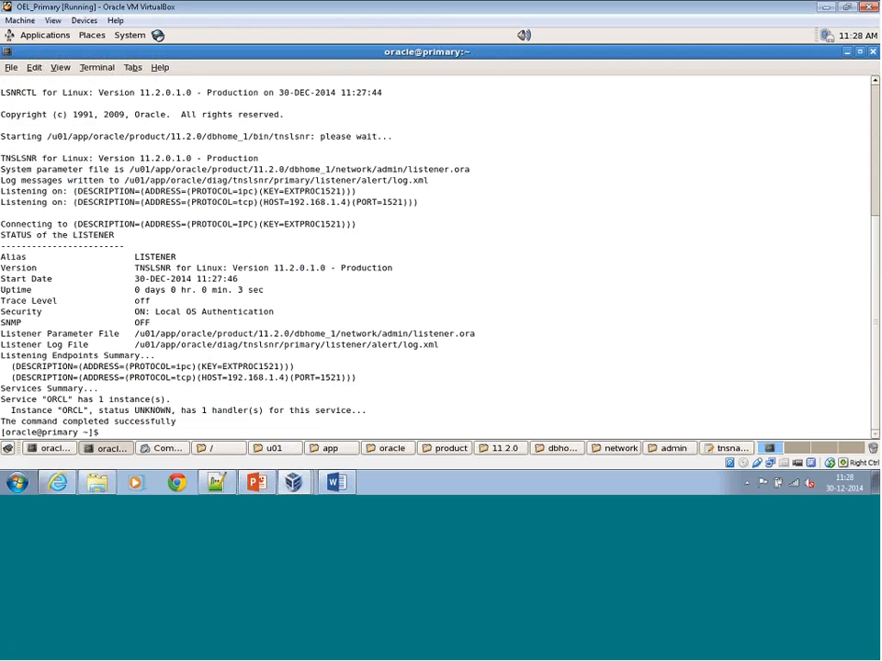
text(tnsping ORCLSTBY)
key(Return)
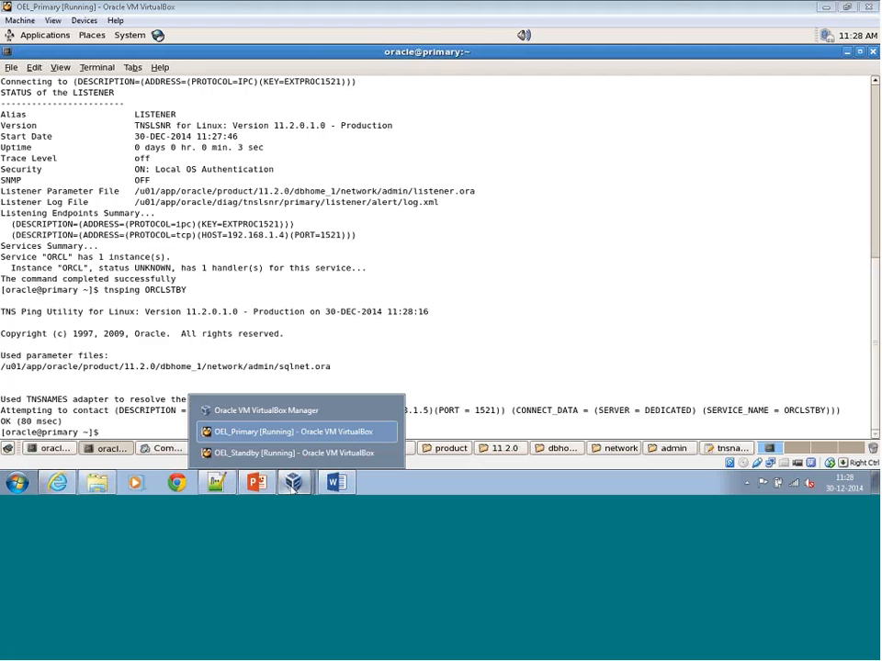
click(280, 450)
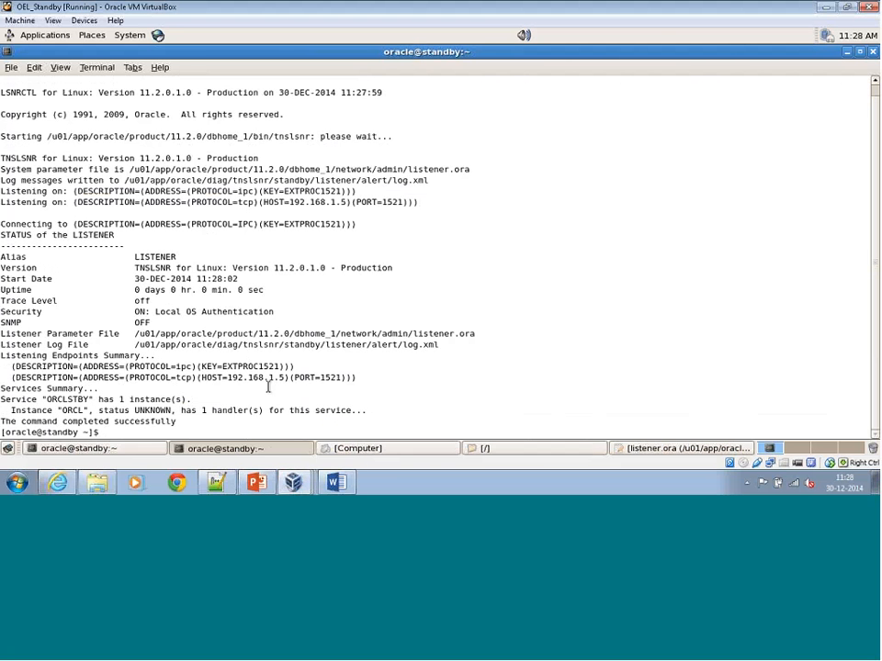
text(tnsping ORCL)
key(Return)
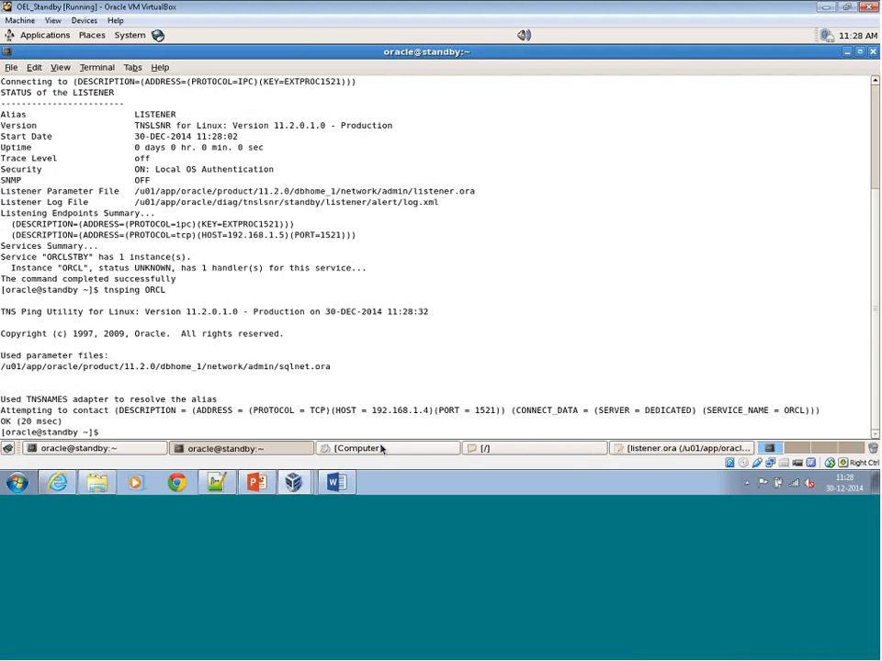
- In OEL_Primary's SQL session, set log_archive_dest_1 to 'location=use_db_recovery_file_dest valid_for=(all_logfiles,all_roles) db_unique_name=ORCL'
mouse_move(293, 483)
click(273, 437)
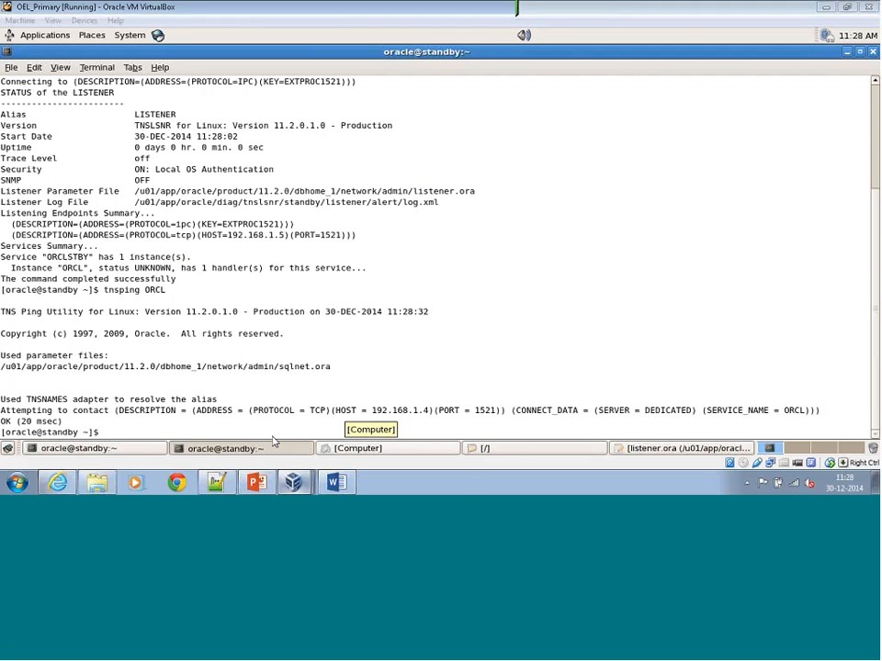
click(51, 449)
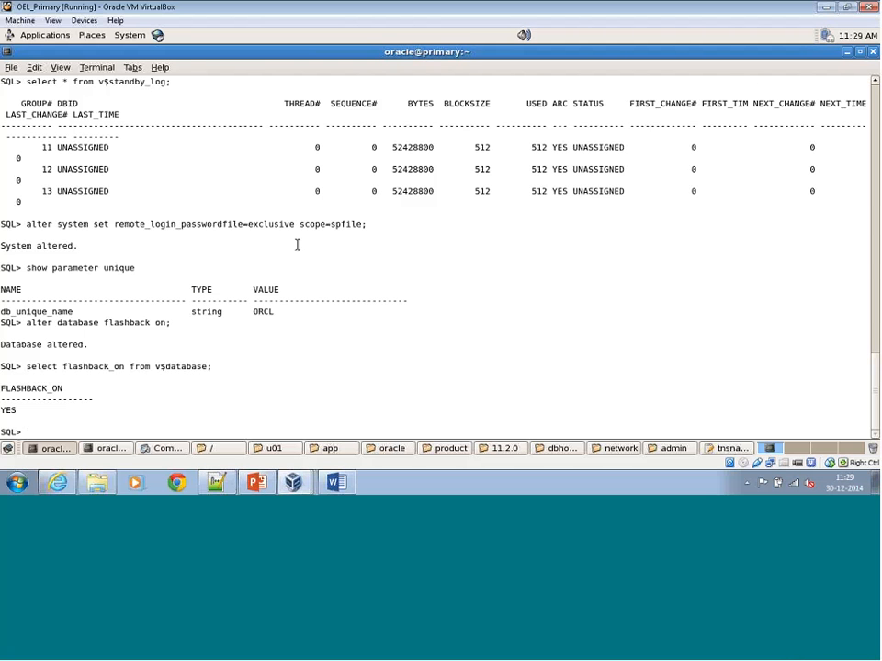
text(alter system set log)
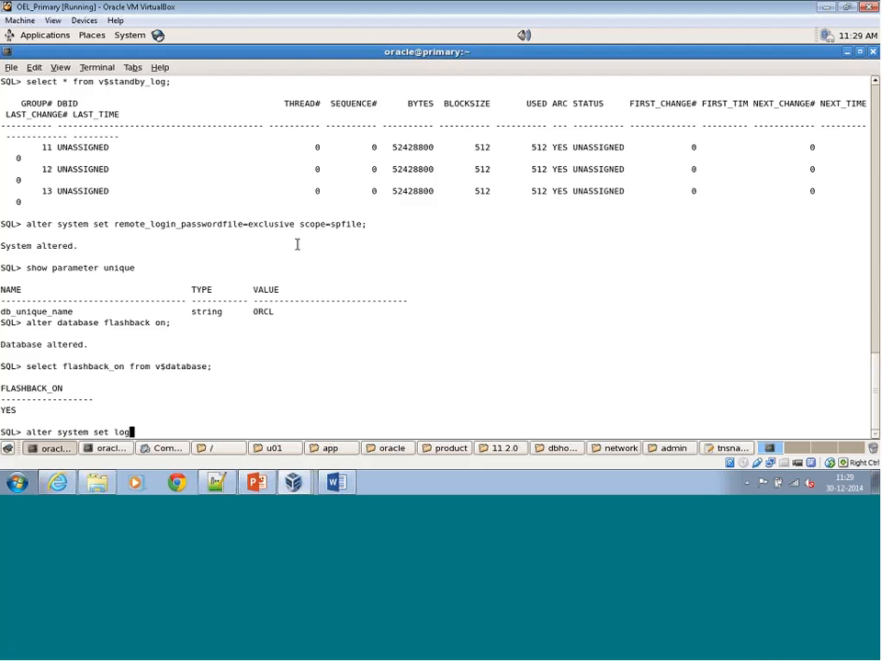
text(_archive_dest_ 1=')
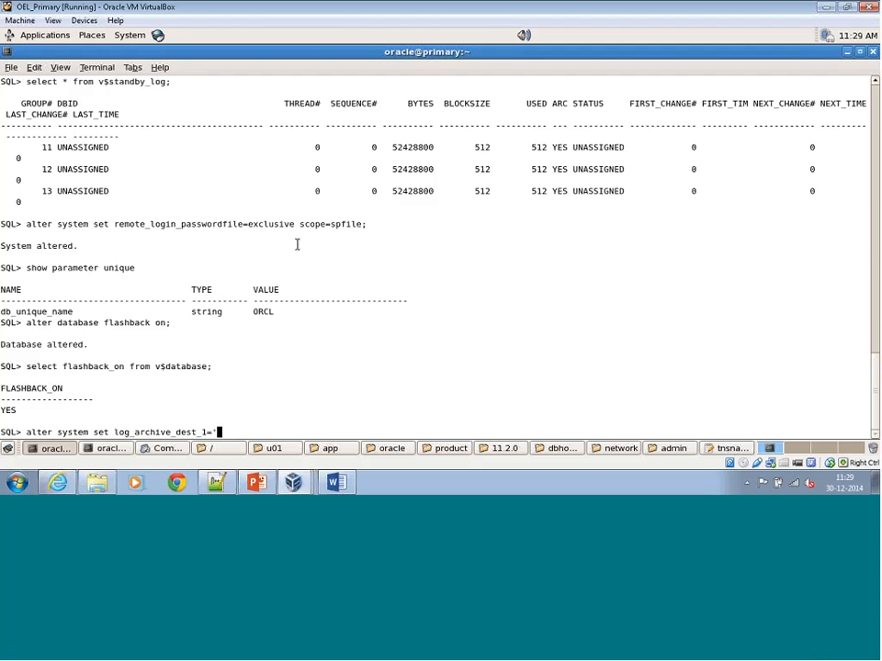
text(location=use_db)
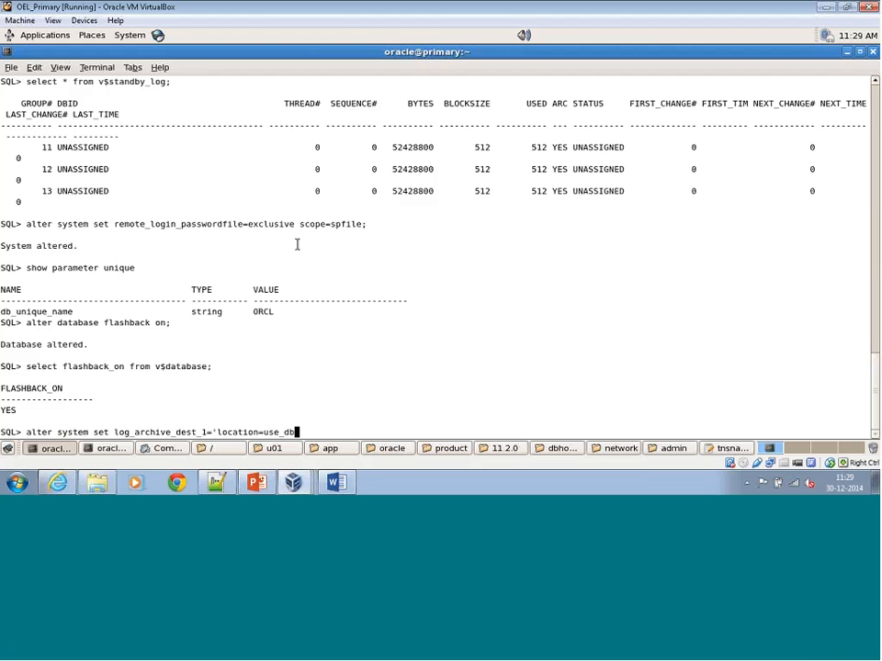
text(_recovery_file_dest)
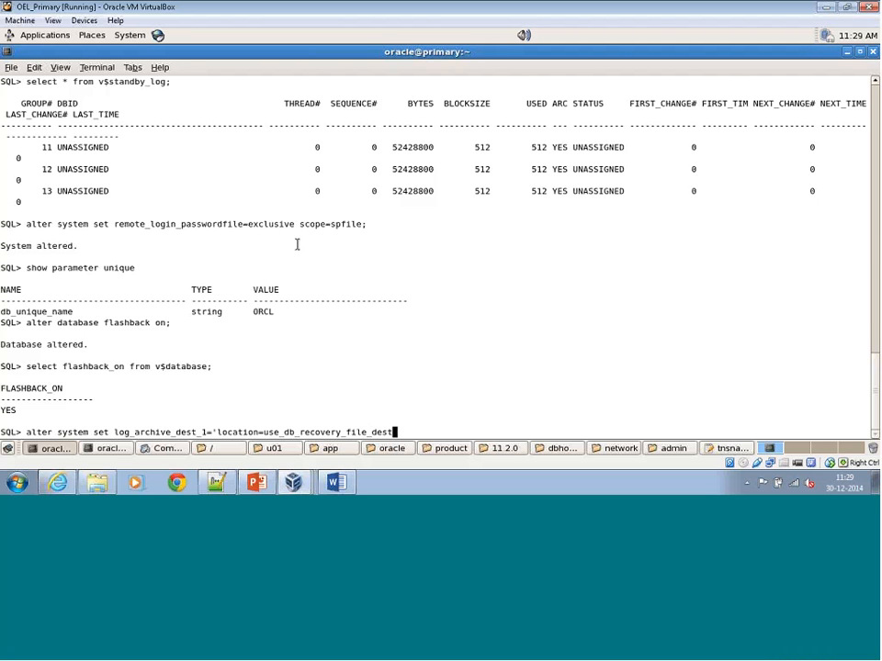
text(valid)
key(BackSpace)
text(_for=(all_lo)
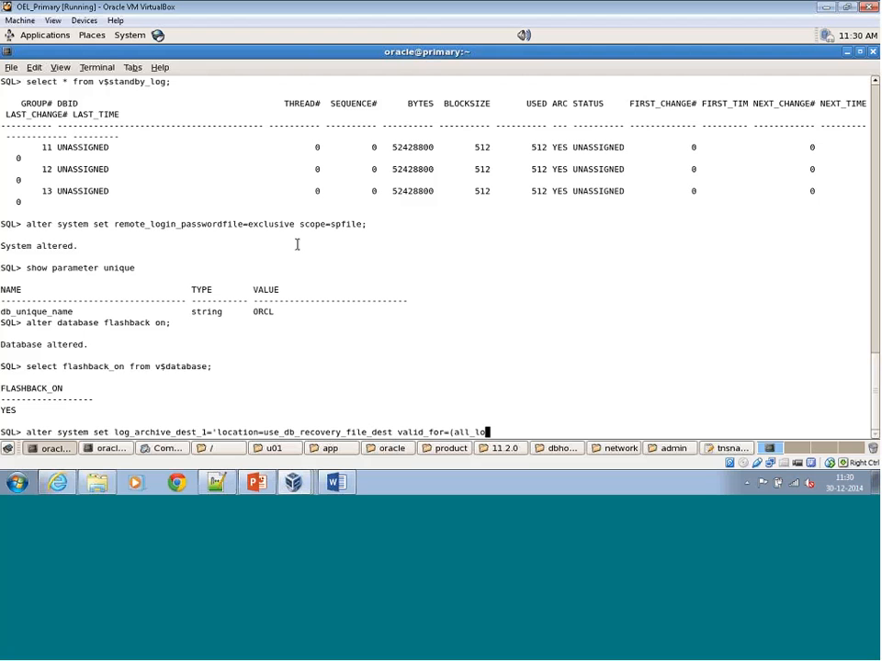
text(gfiles,all_roles))
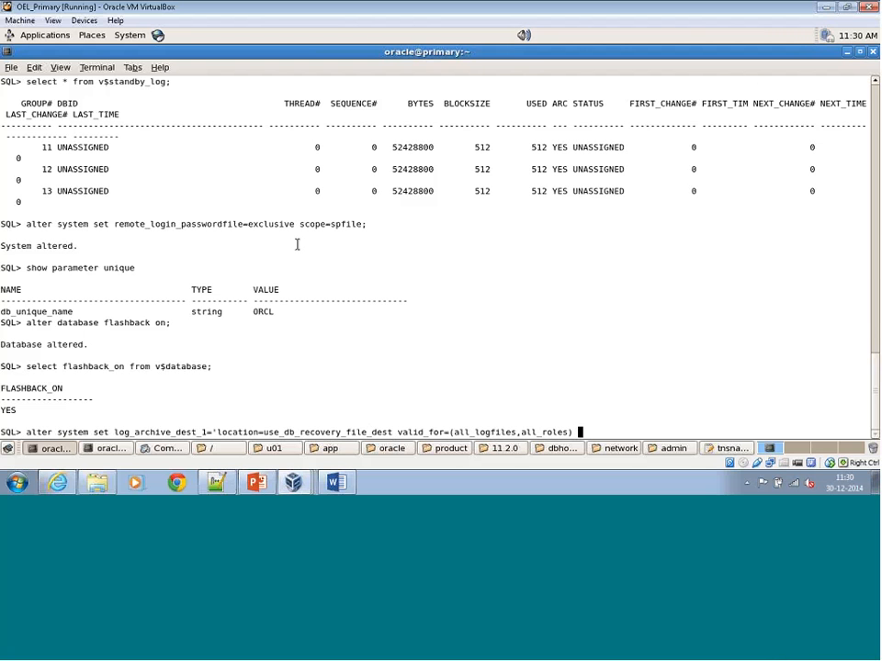
text( db_unique_name=ORCL)
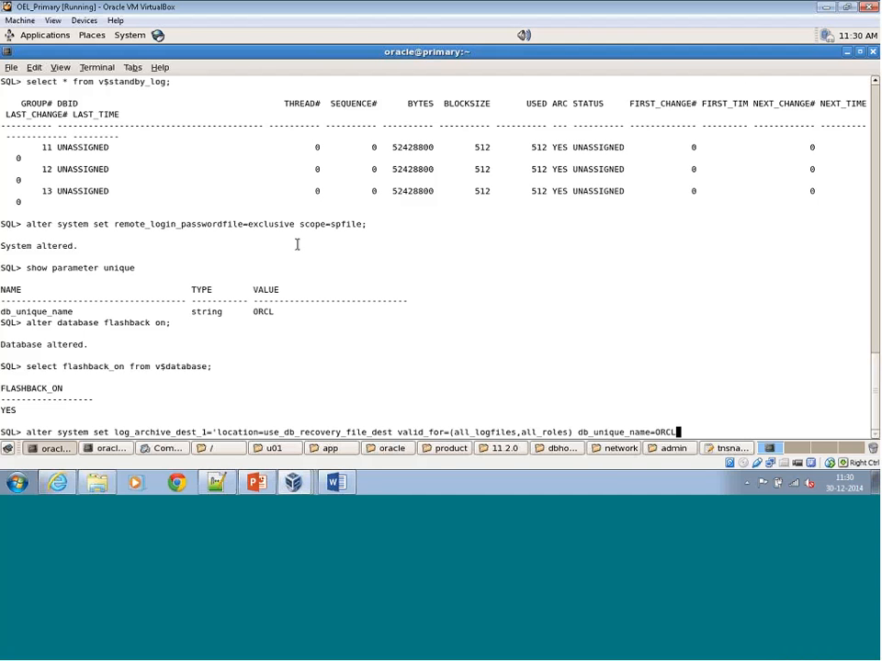
text(';)
key(Return)
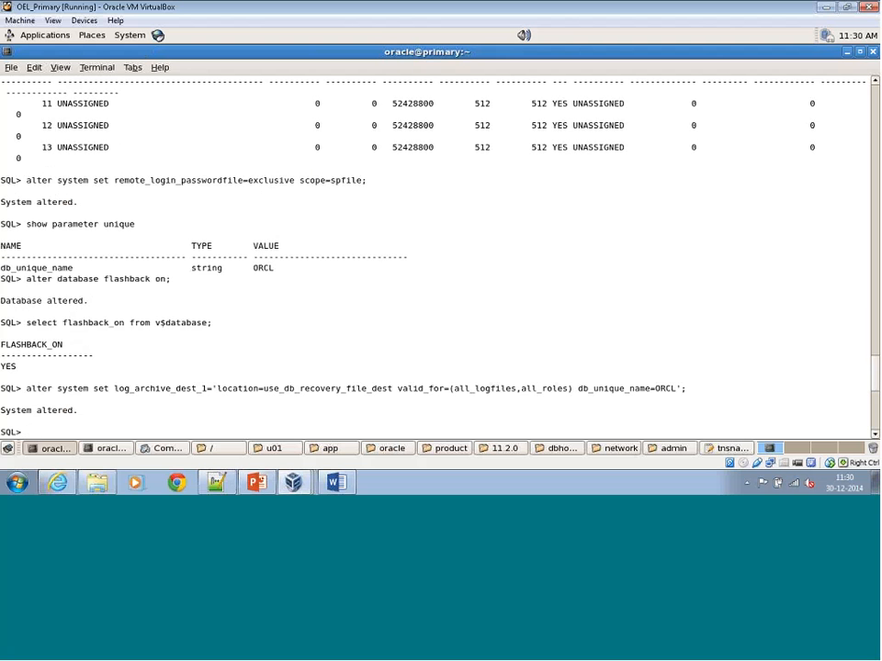
- Start a new statement from the copied opening of the log_archive_dest_1 command, continuing it with 2='service=ORCLSTBY
scroll(425, 362, up, 15)
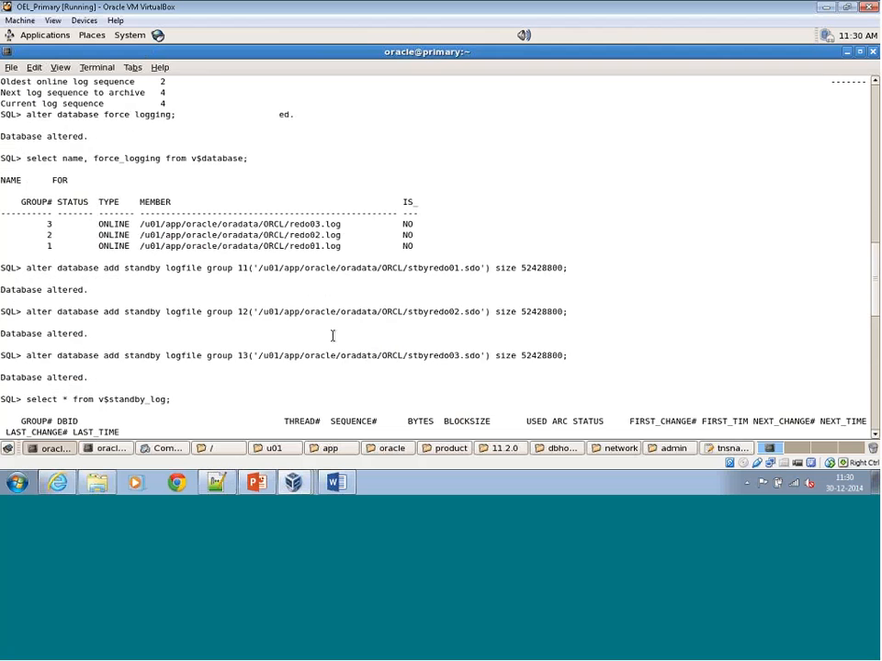
scroll(333, 336, up, 5)
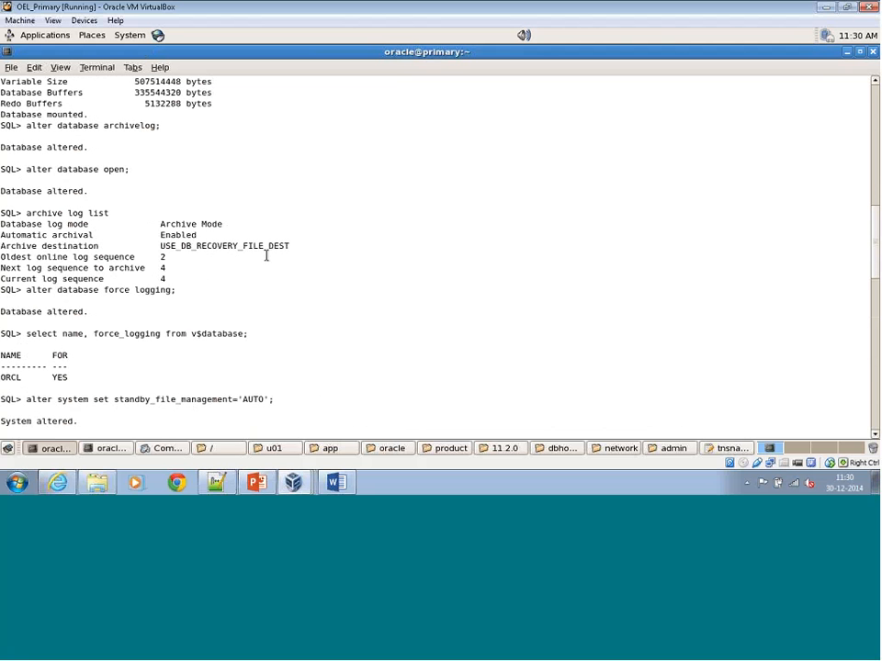
scroll(303, 265, down, 20)
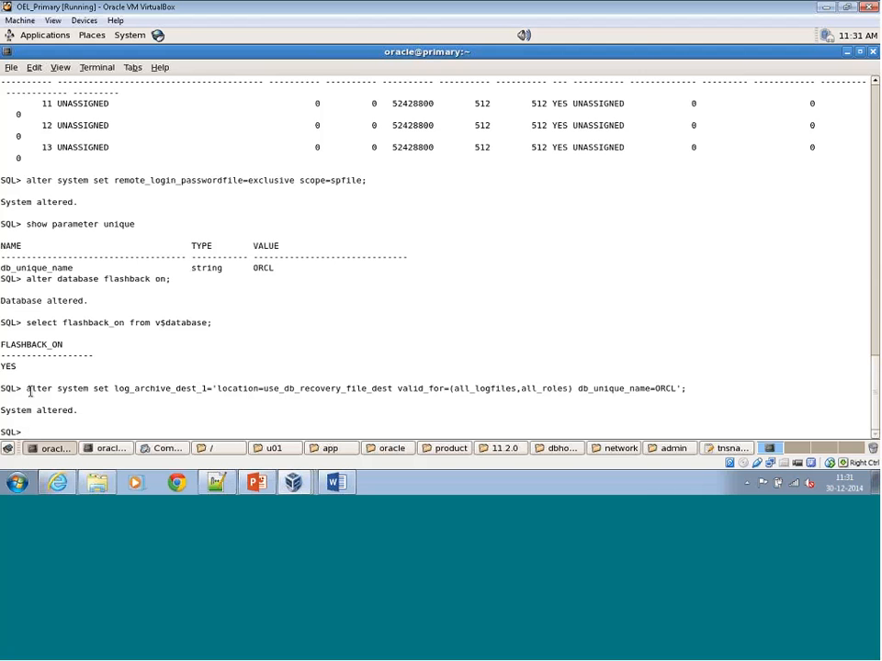
drag(30, 391, 202, 390)
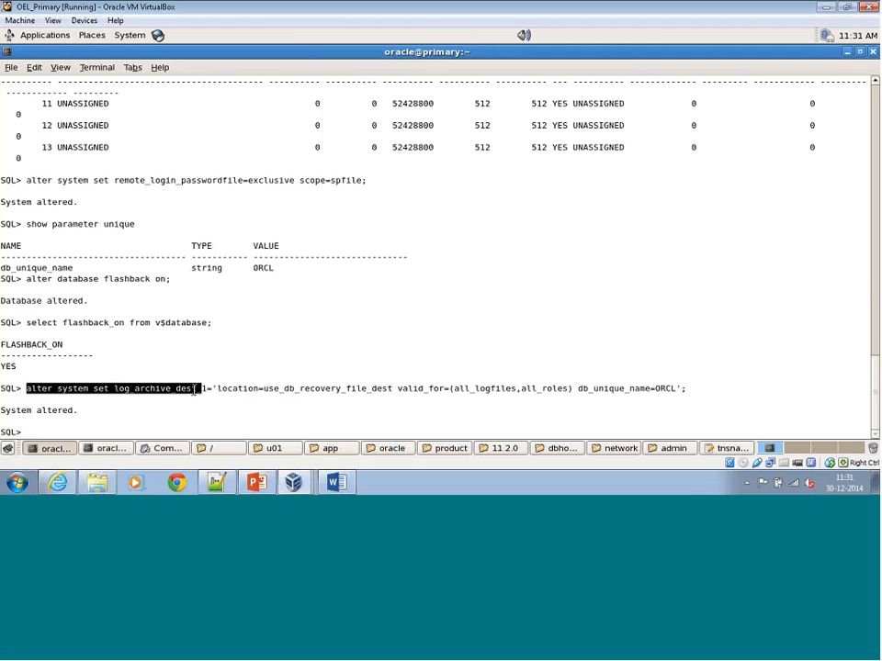
right_click(201, 390)
click(225, 314)
right_click(260, 292)
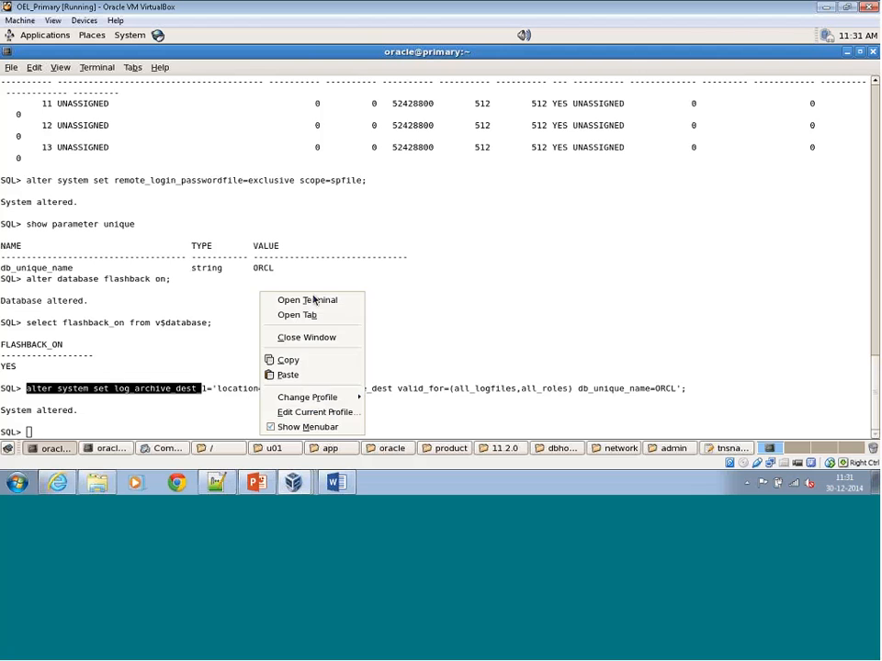
click(310, 362)
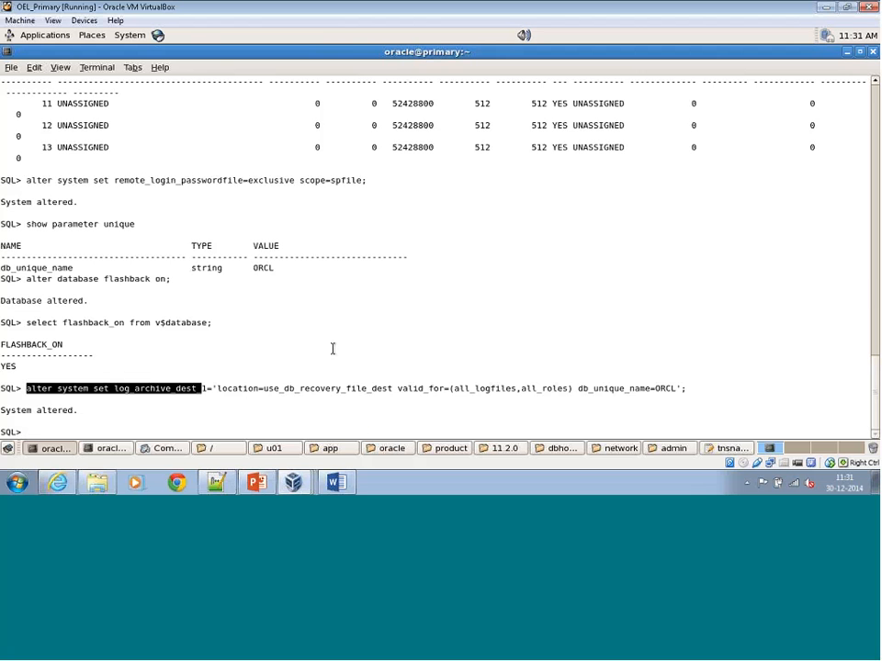
right_click(195, 384)
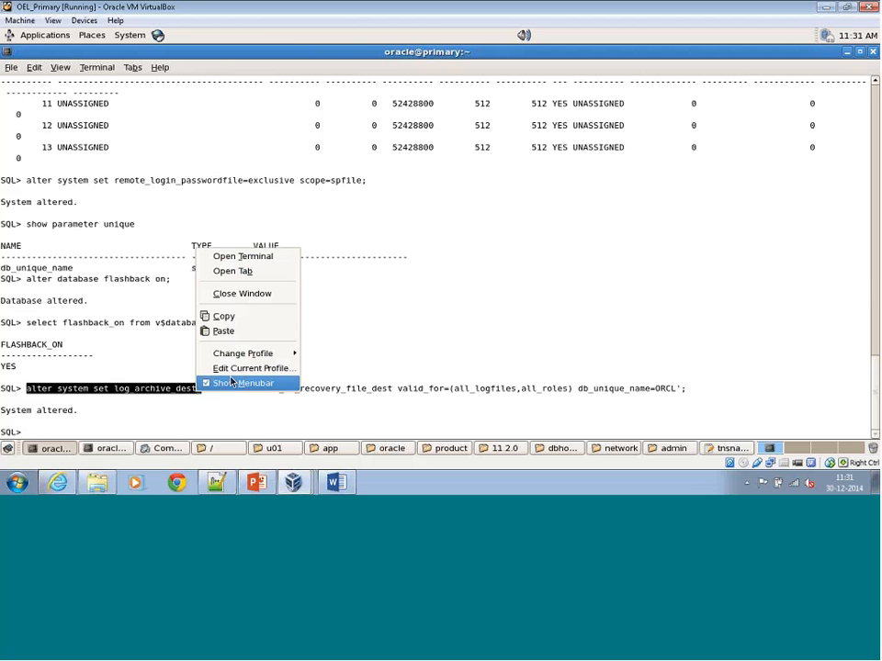
click(246, 313)
right_click(246, 311)
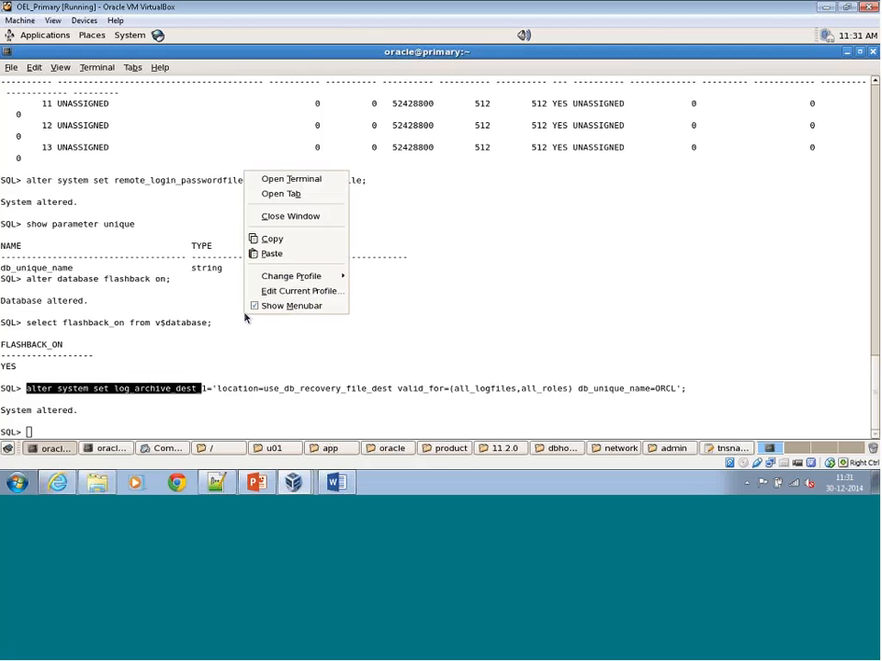
click(273, 240)
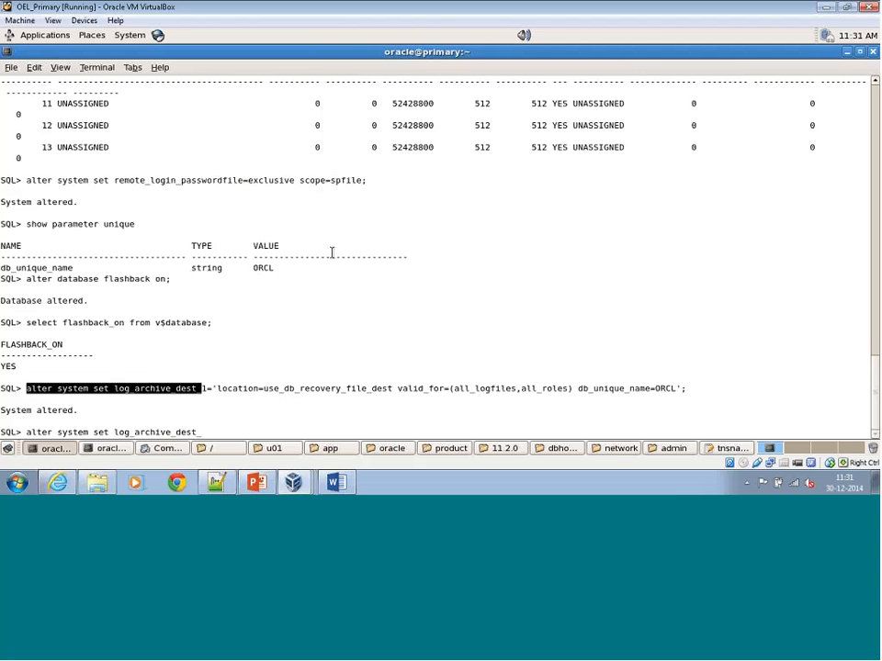
text(2='service=ORCLSTBY)
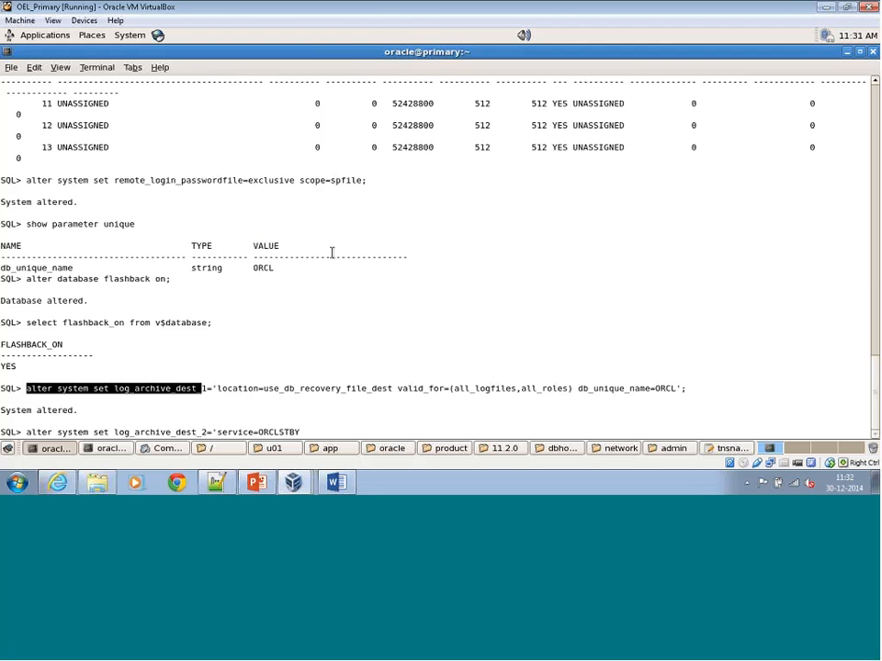
- Check the ORCLSTBY alias in tnsnames.ora, and try to run the log_archive_dest_2 statement with async valid_for(online_logfile,primary_role) db_unique_name=ORCLSTBY
click(730, 448)
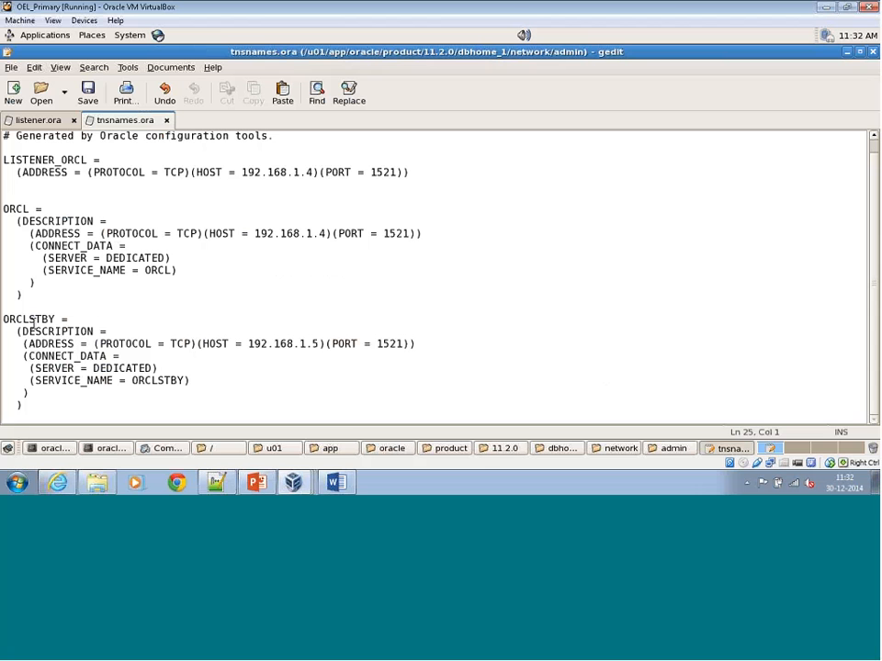
click(104, 447)
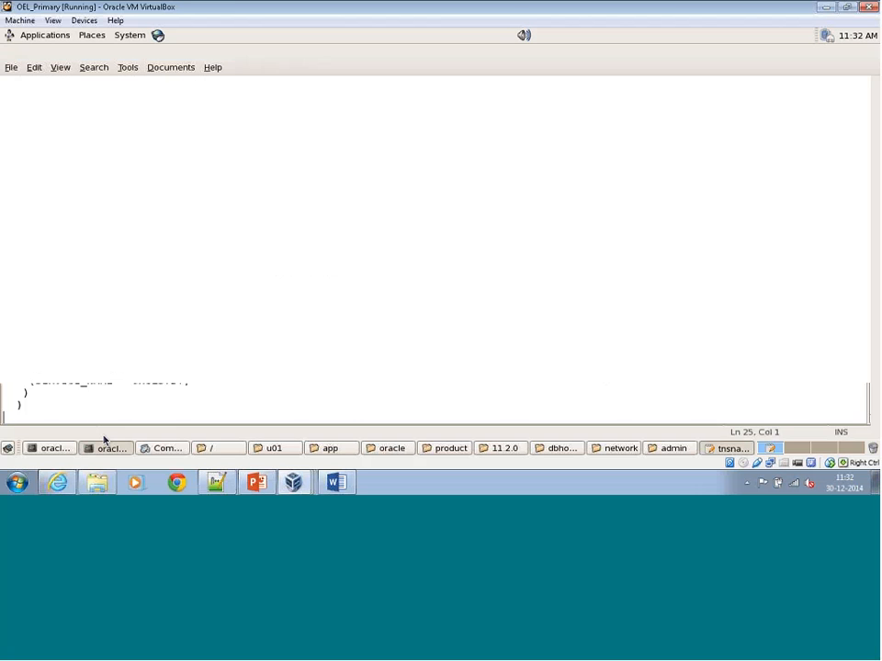
click(72, 449)
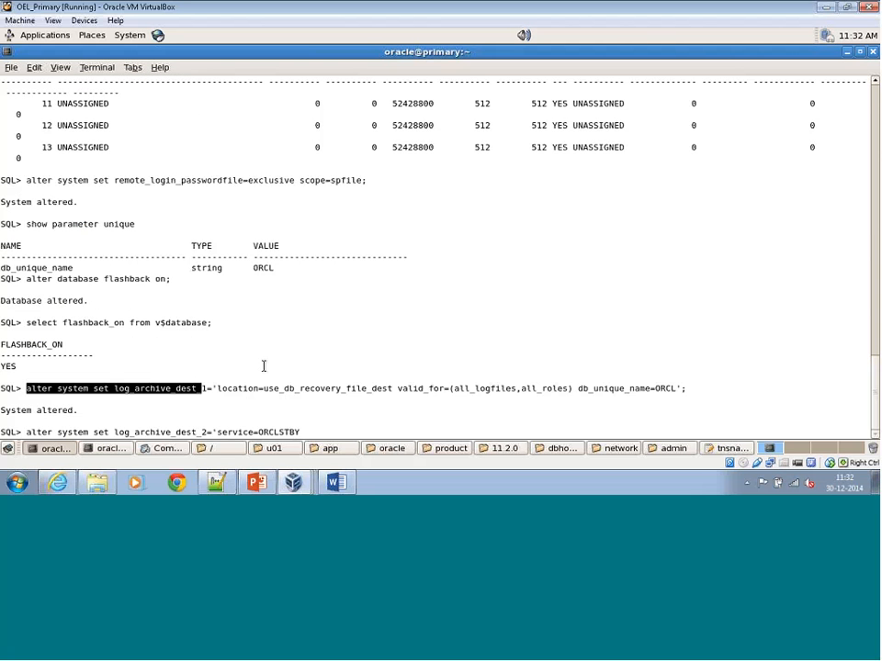
text(async valid )
text(for(onlin)
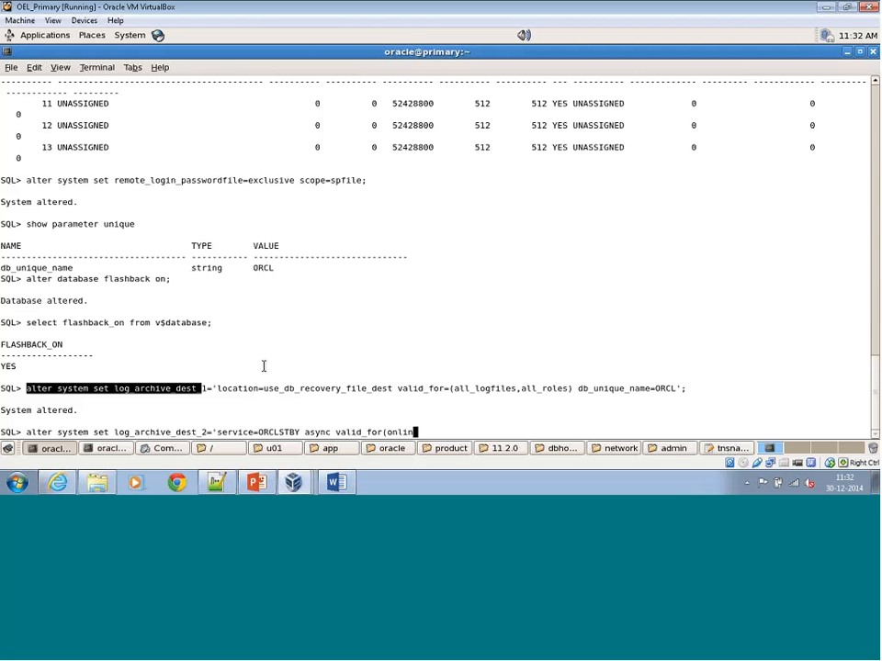
text(e_logfile,primary)
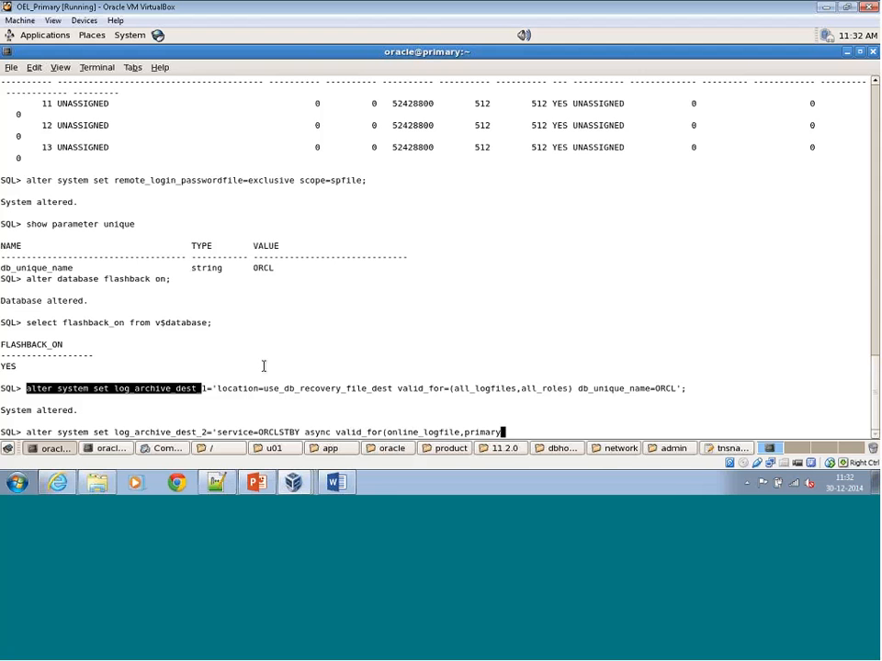
text(_role) db_unique_)
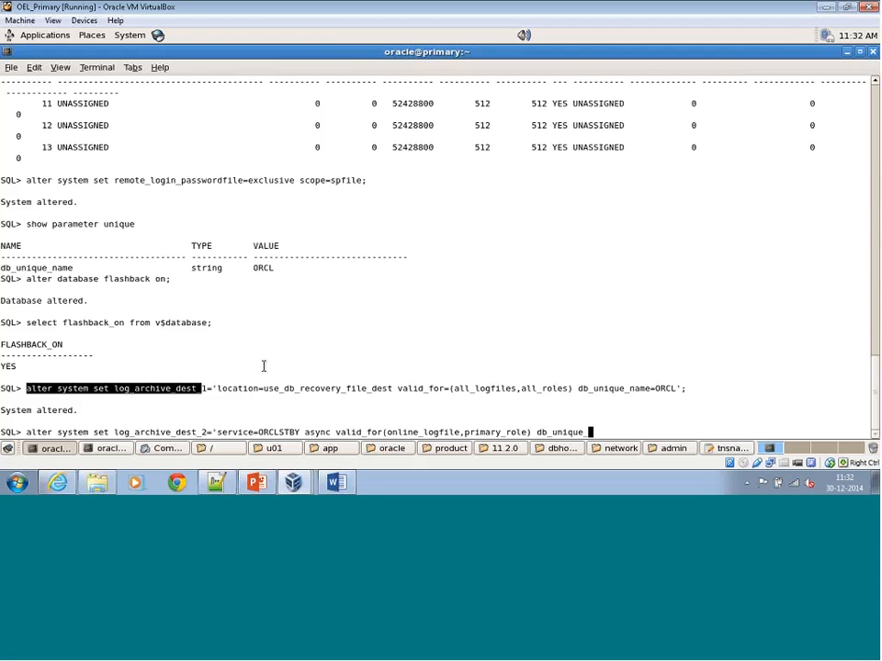
text(name=ORCLSTBY')
text(;)
key(Return)
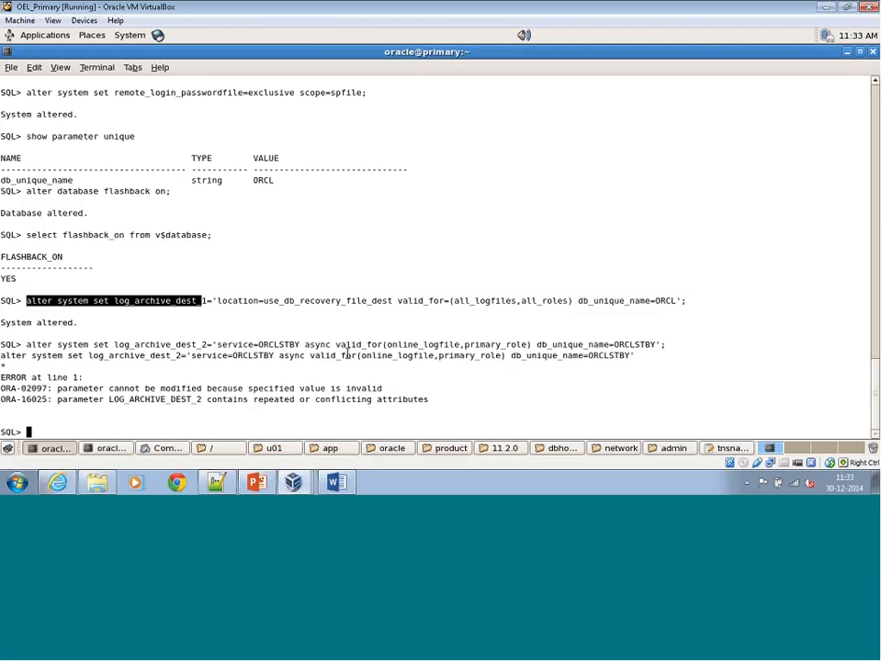
- Begin a show parameter command, and append the rejected log_archive_dest_2 statement through valid_for, followed by an equals sign
text(show parameter)
drag(114, 344, 173, 346)
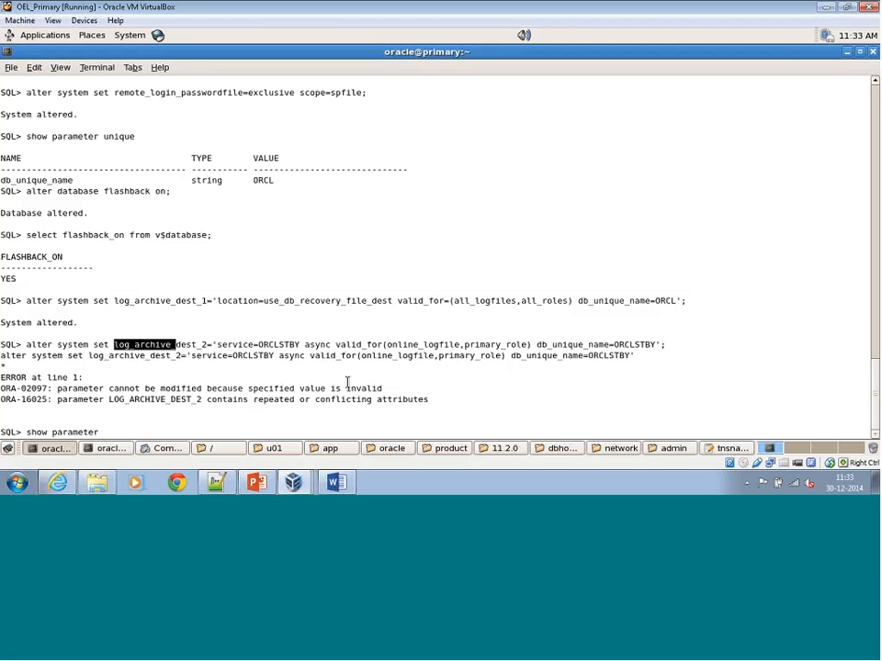
click(205, 346)
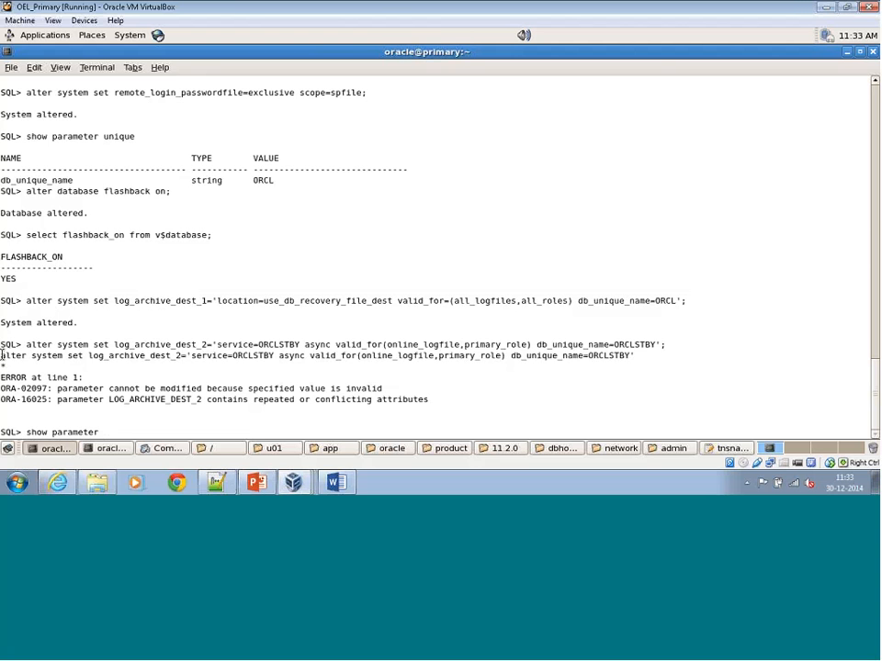
drag(2, 356, 355, 356)
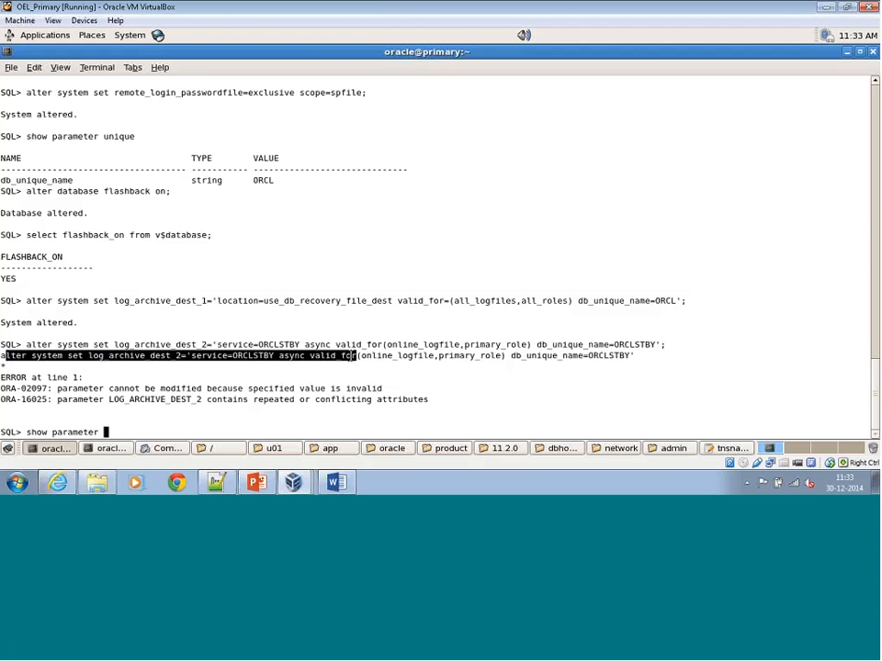
right_click(354, 357)
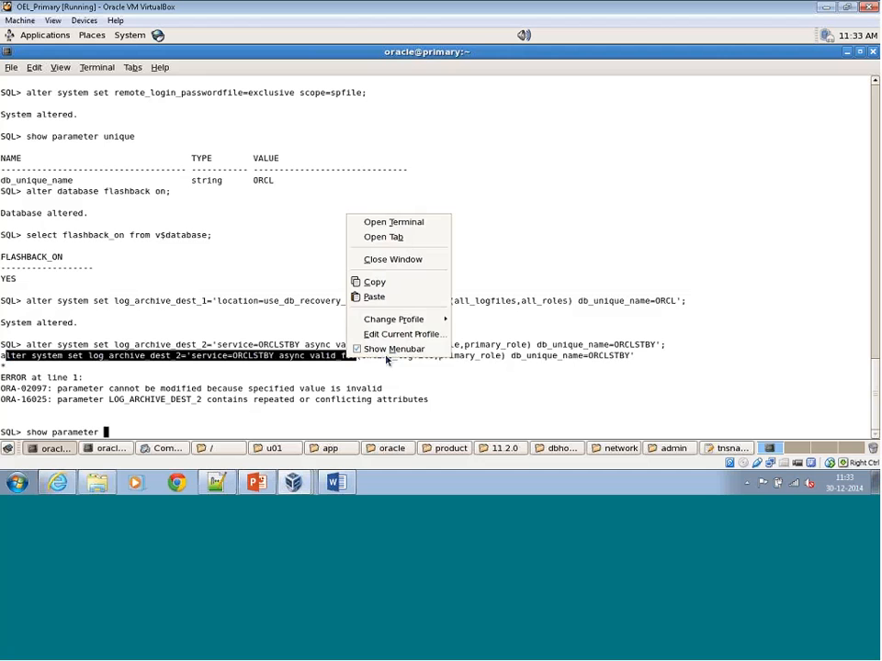
click(369, 280)
right_click(469, 242)
click(505, 321)
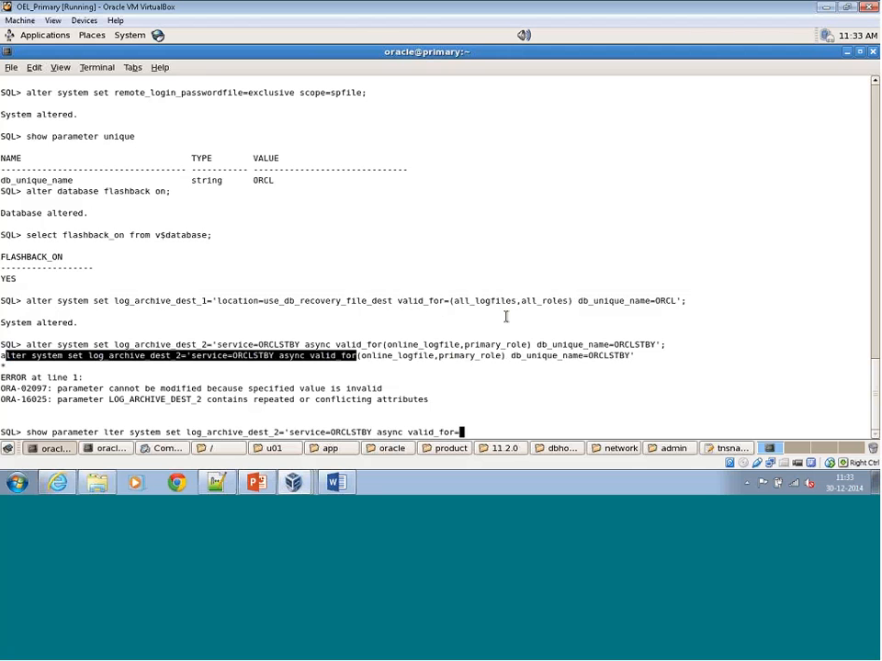
text(=)
- Append the copied (online_logfile,primary_role) db_unique_name=ORCLSTBY' and a semicolon to the prompt line, and try to run it
drag(356, 356, 632, 356)
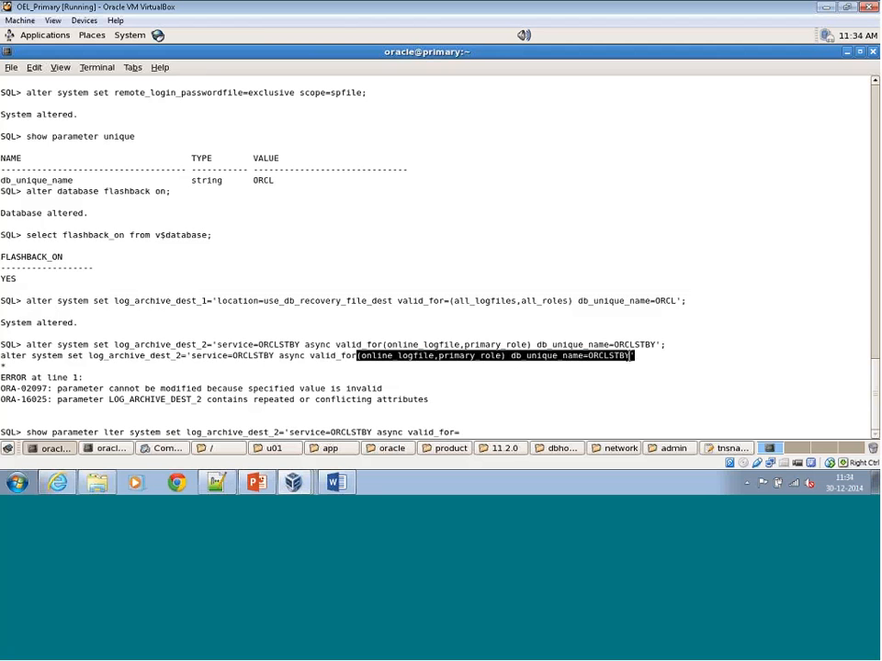
right_click(630, 356)
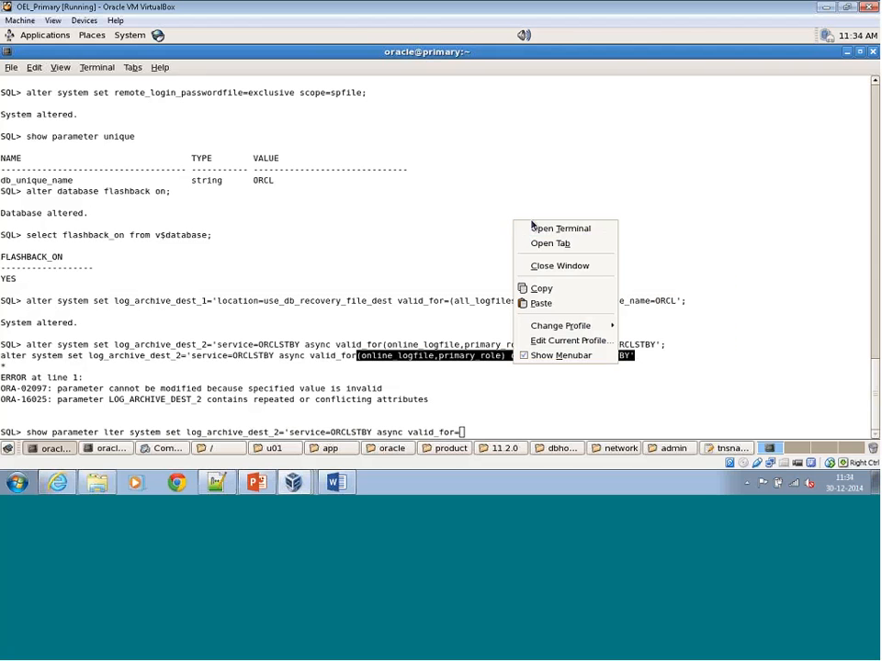
click(656, 296)
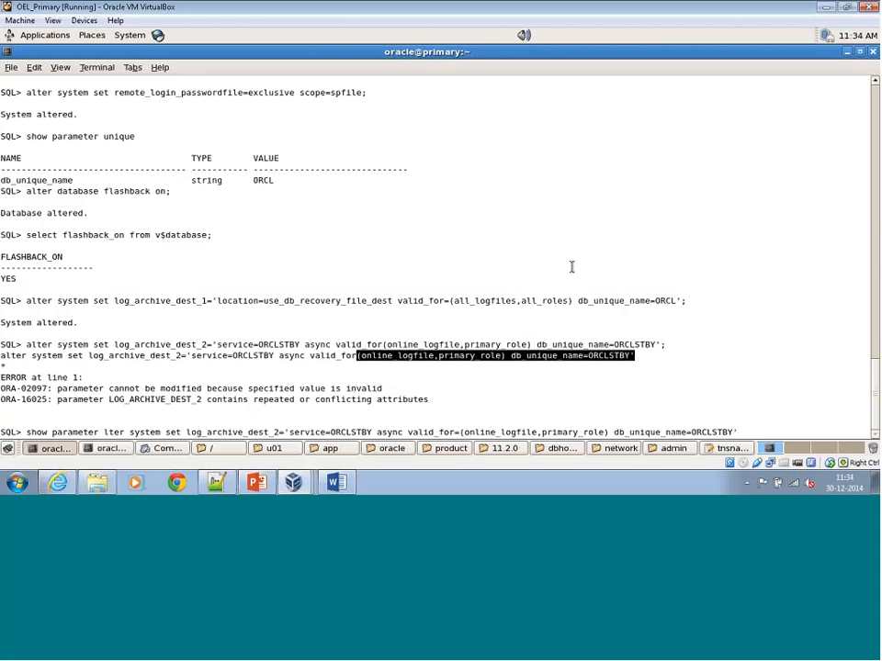
text(;)
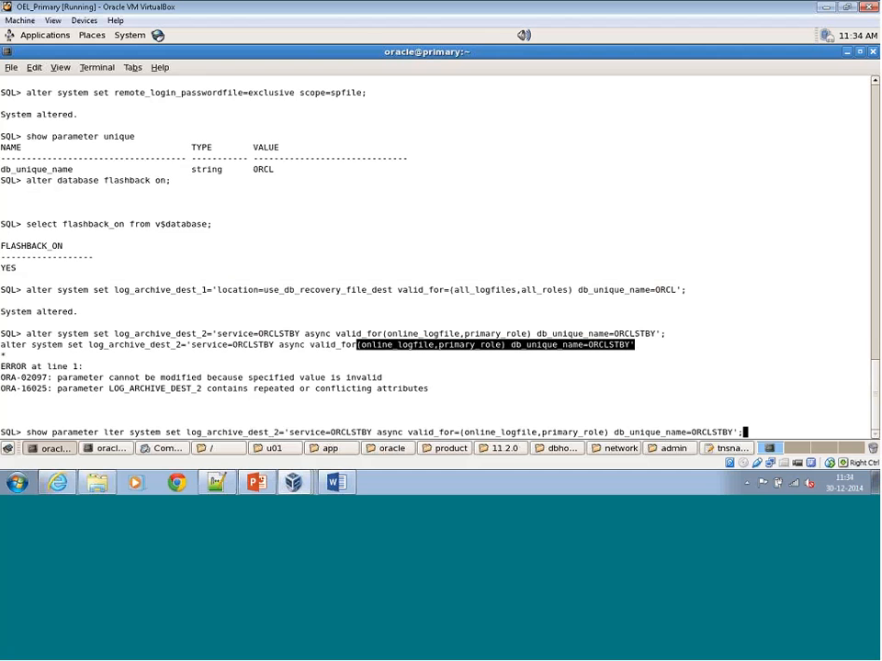
key(Return)
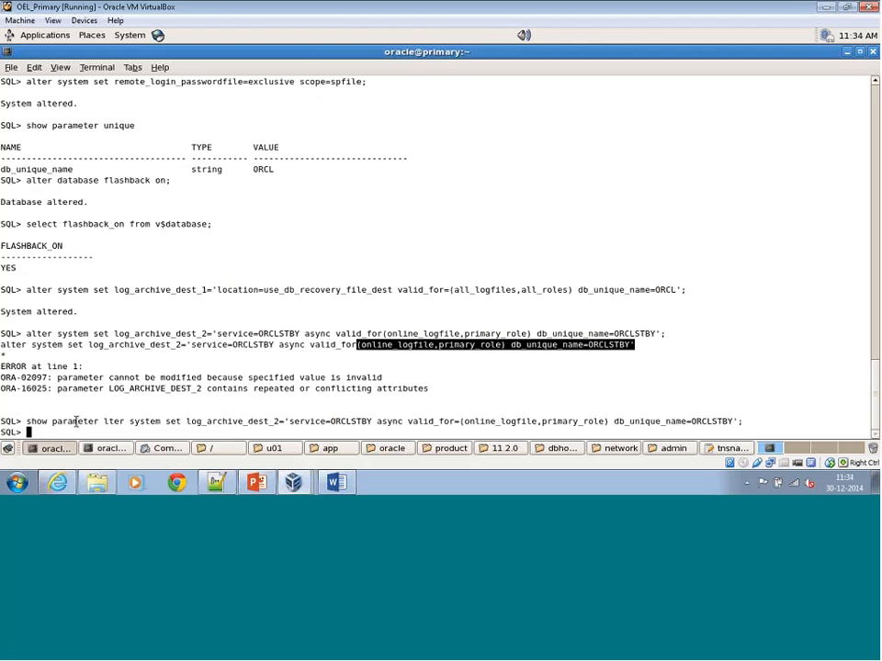
- Set log_archive_dest_2 to 'service=ORCLSTBY async valid_for=(online_logfile,primary_role) db_unique_name=ORCLSTBY', reusing the text of the previous line
text(a)
drag(103, 421, 740, 420)
right_click(737, 422)
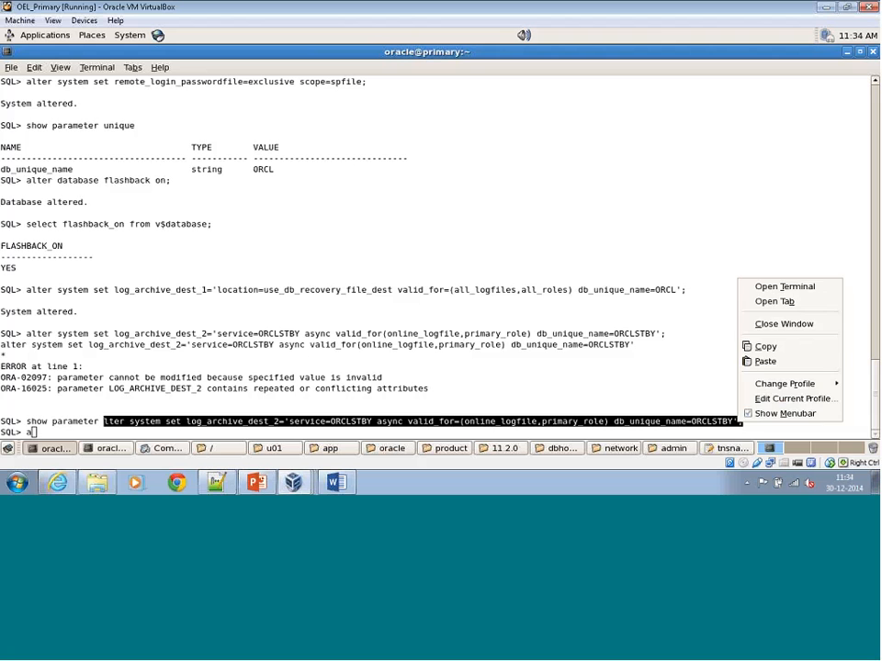
click(765, 349)
right_click(684, 269)
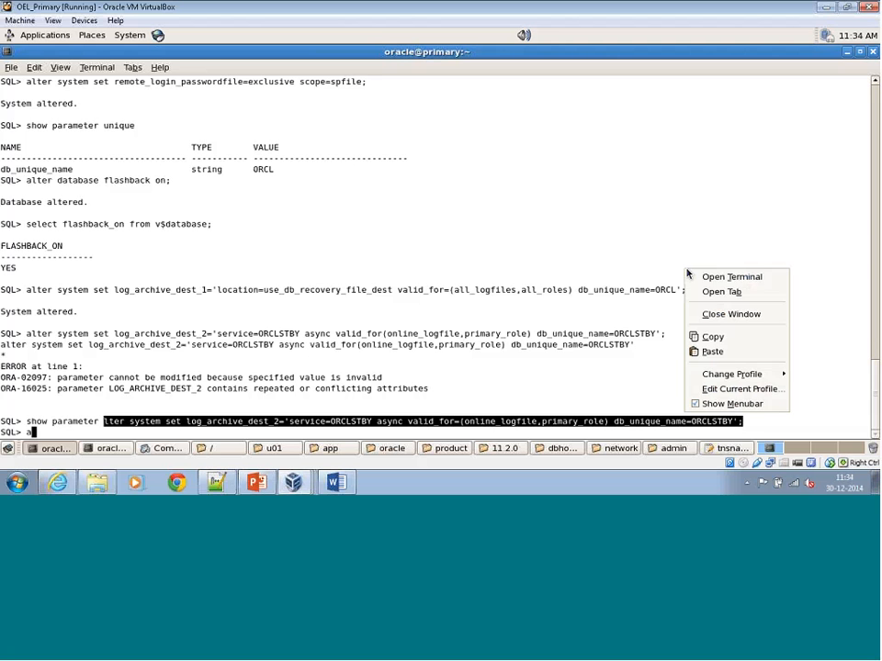
click(712, 352)
key(Return)
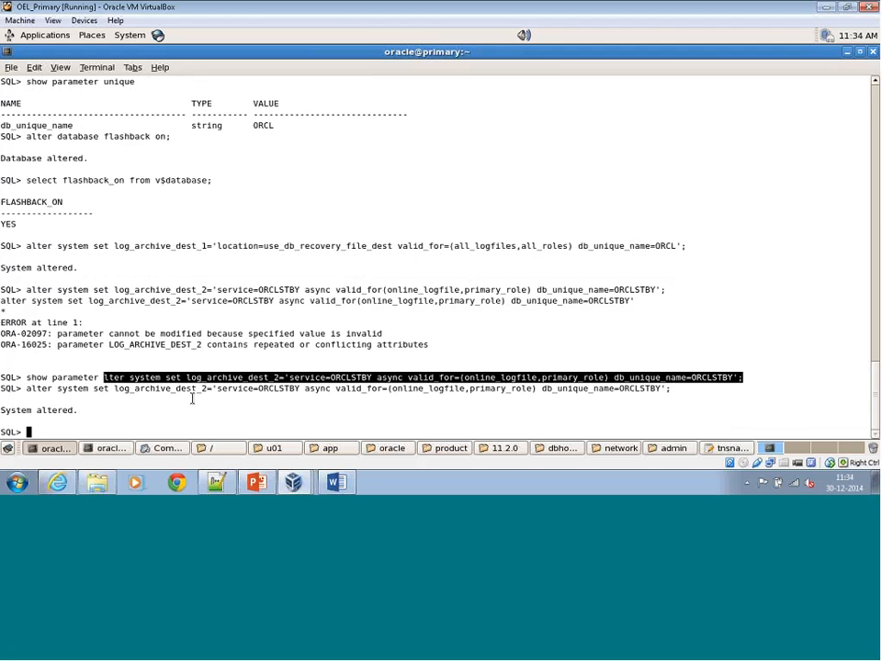
click(189, 328)
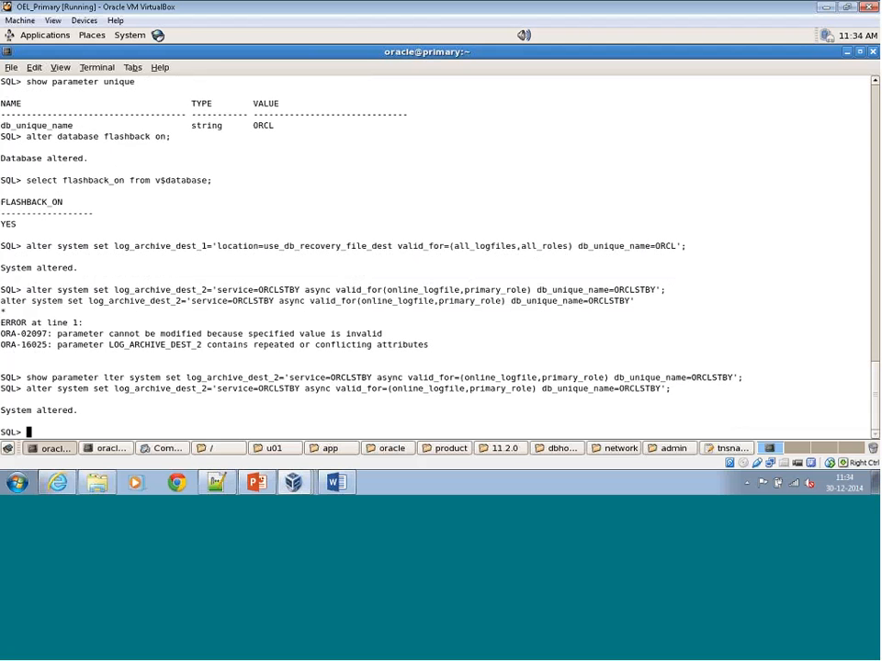
- Set the system parameter fal_server to 'ORCLSTBY' in the primary database's SQL session
text(alter system set)
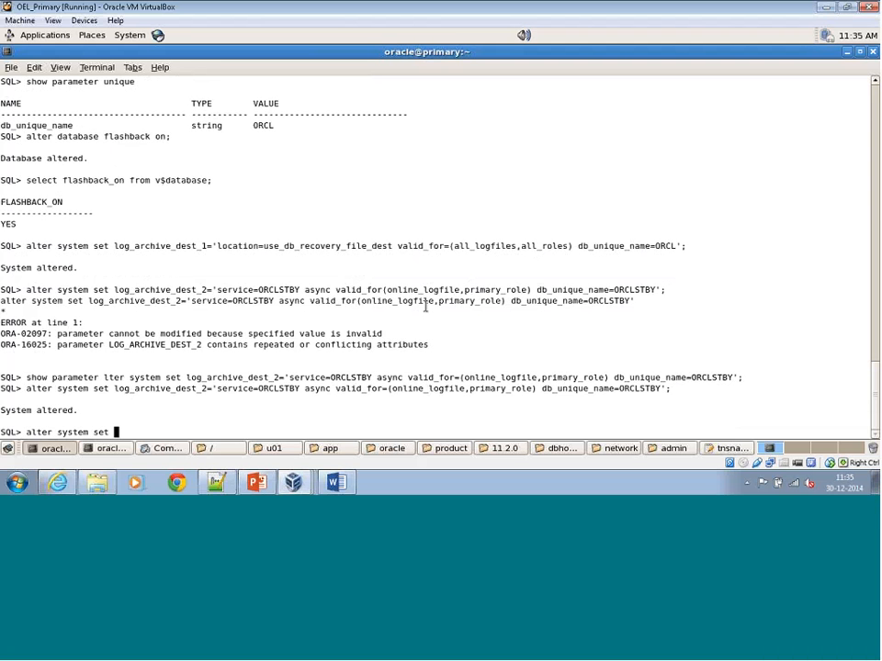
text( fal_server='ORCLSTBY)
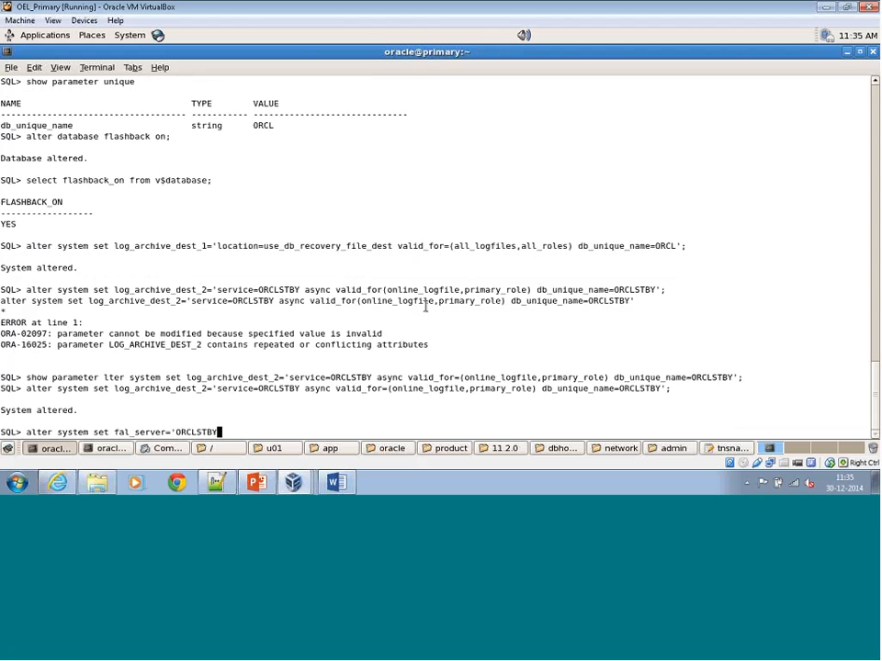
text(';)
key(Return)
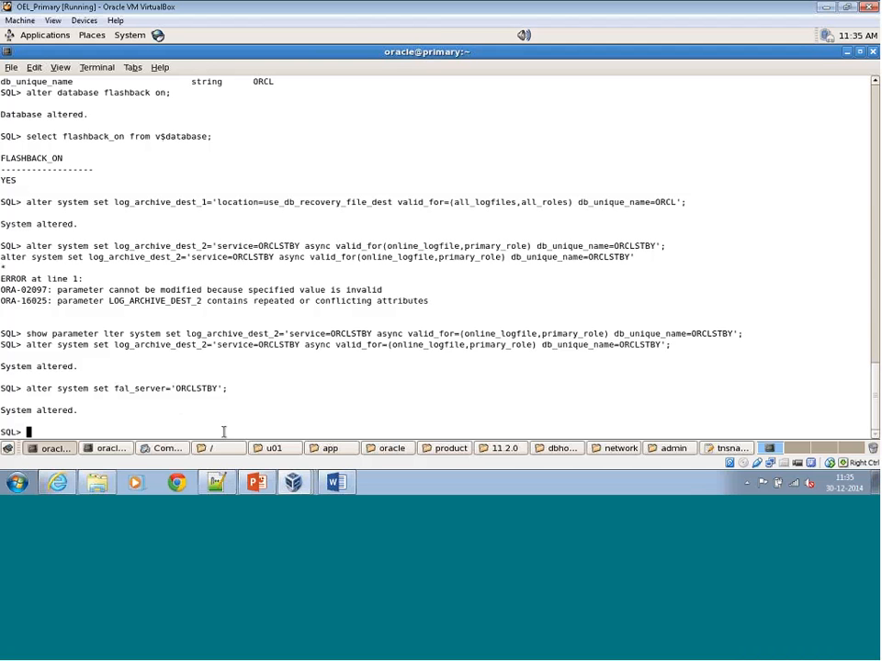
- Try to set log_archive_config in the primary database with the statement alter system set log_archive_config='dg_config=(ORCL,ORCLSTBY);
text(alter system set log)
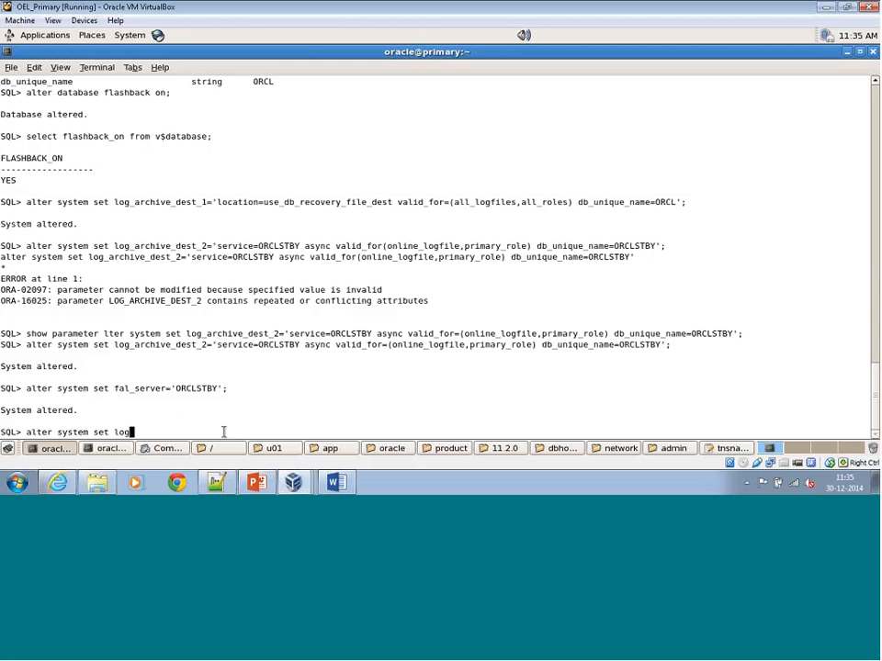
text(_archive_config='dg_config=(ORCL,)
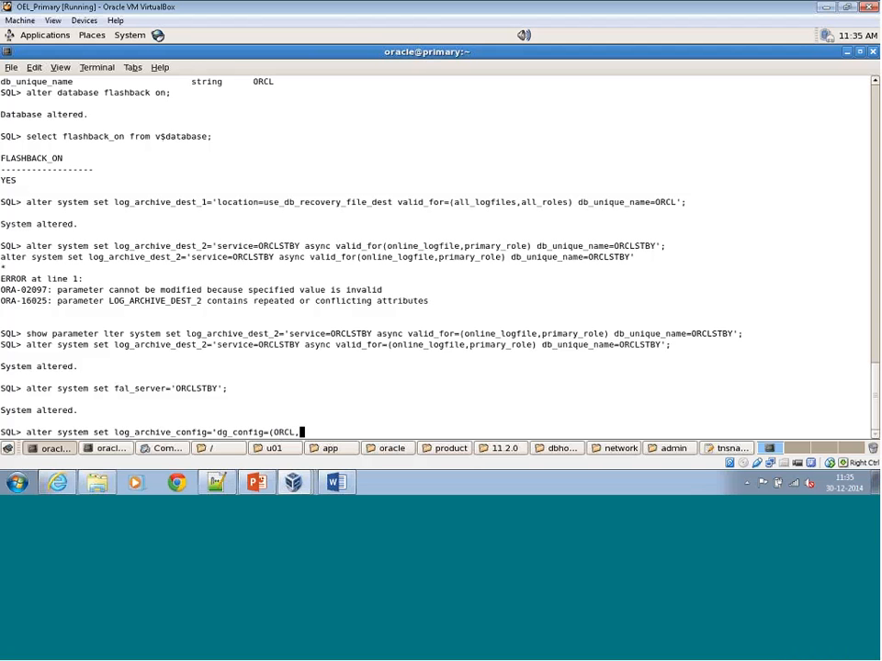
text(ORCLSTBY);)
key(Return)
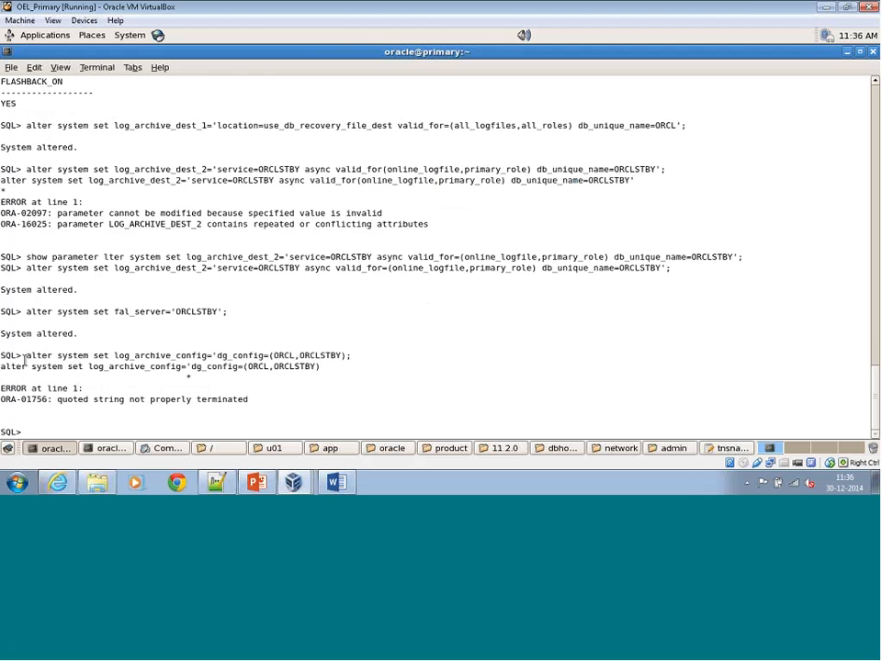
- Set log_archive_config to 'dg_config=(ORCL,ORCLSTBY)', reusing the rejected statement's text and adding the missing closing quote
drag(26, 356, 344, 358)
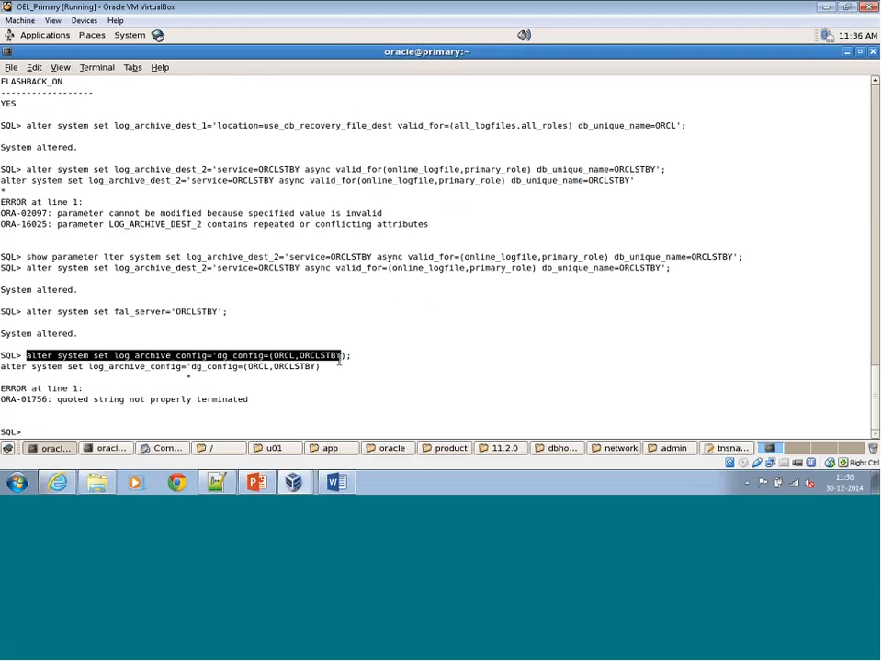
right_click(345, 359)
click(376, 285)
right_click(377, 284)
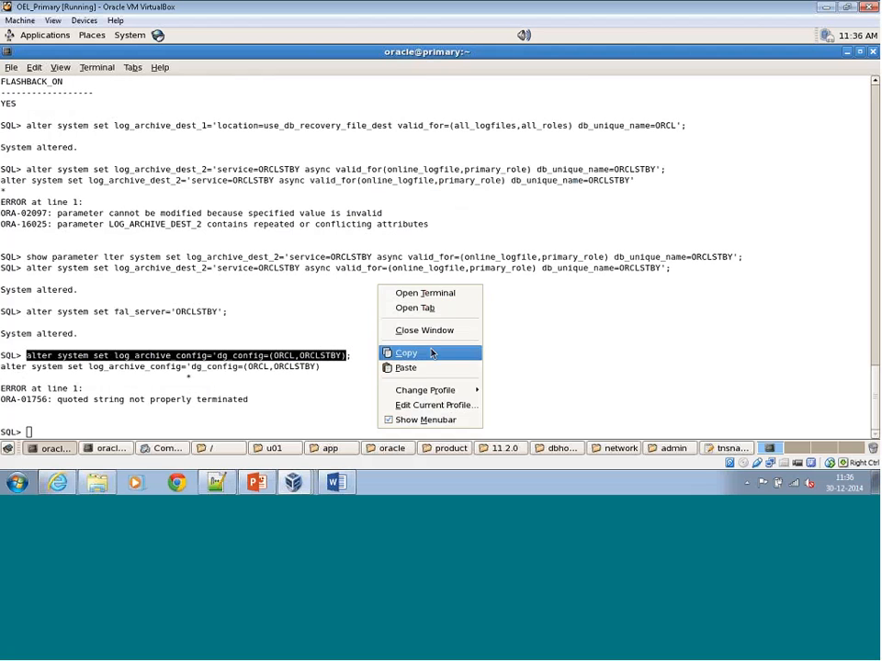
click(422, 367)
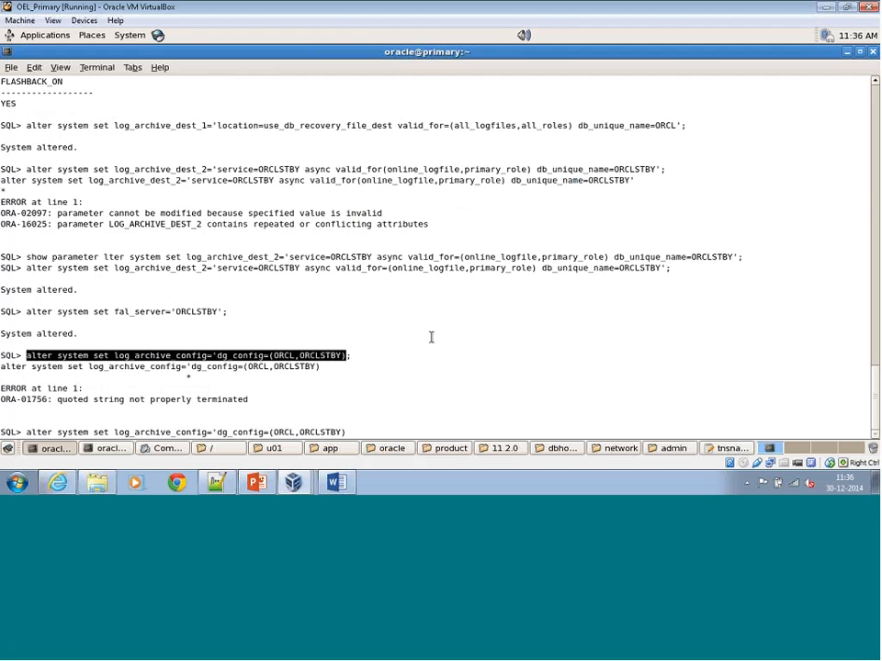
text(';)
key(Return)
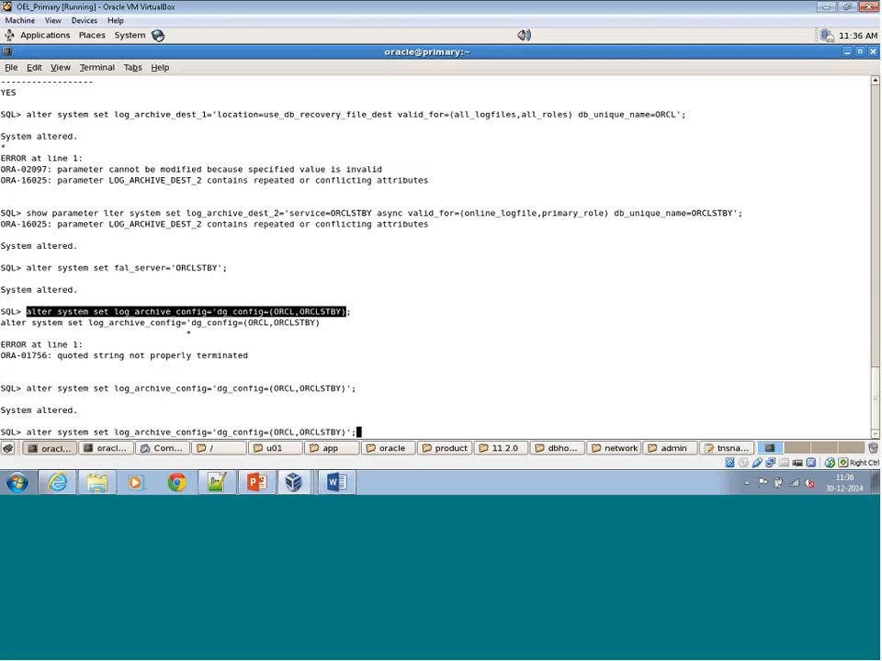
double_click(388, 357)
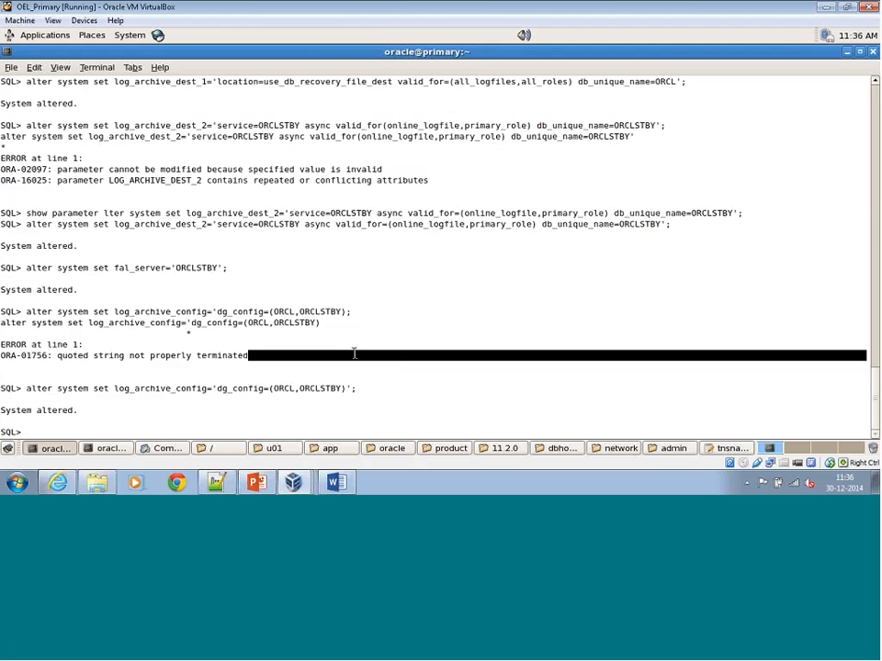
click(354, 352)
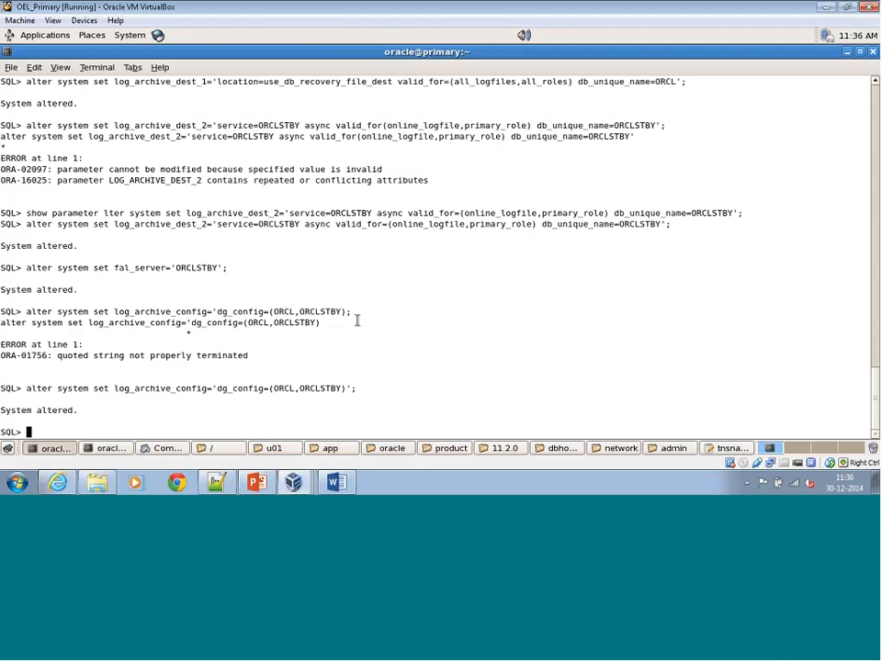
- Switch to the Data Guard Physical Standby Setup presentation in PowerPoint
click(257, 484)
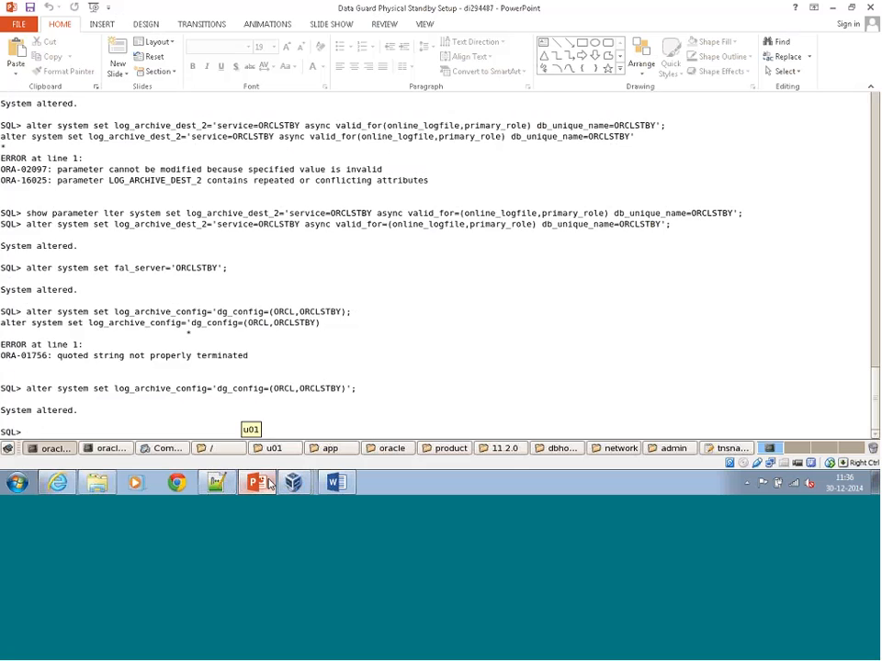